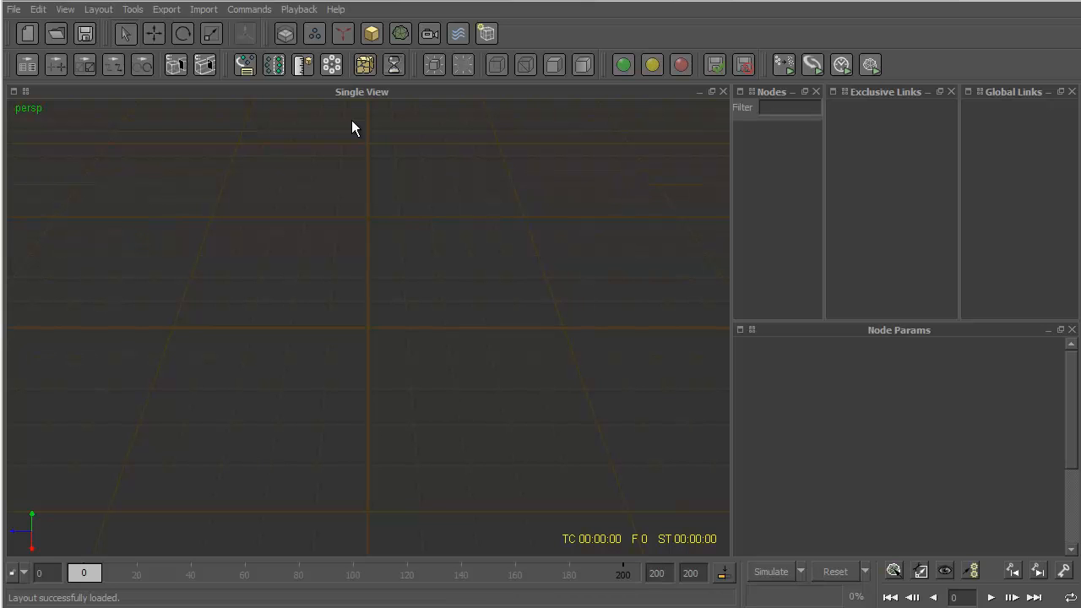
Create a sphere and move it along the Z axis to about 2.4.
click(374, 29)
click(408, 73)
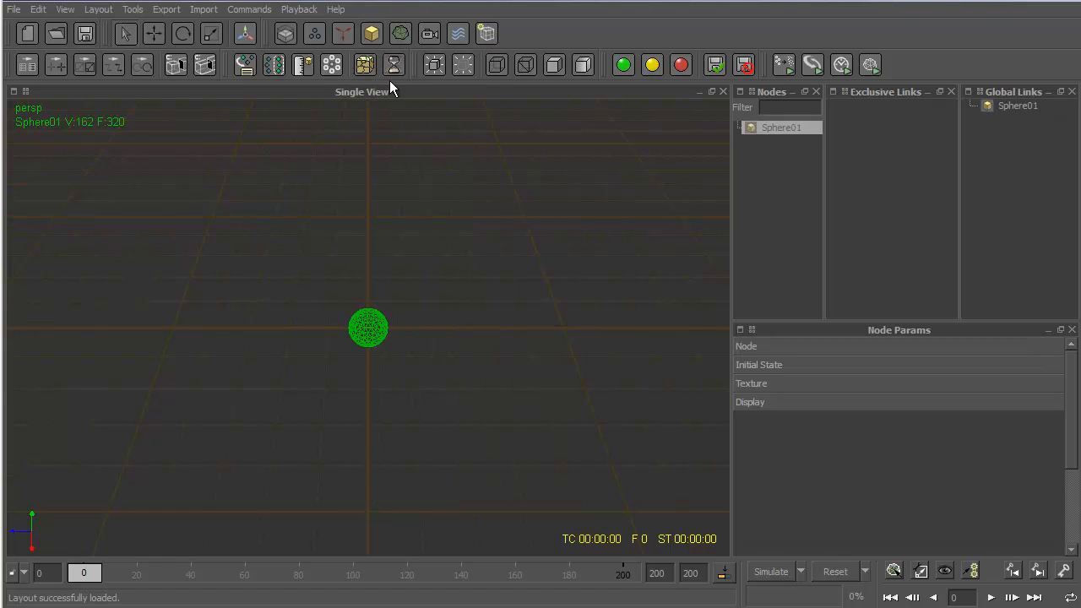
click(154, 33)
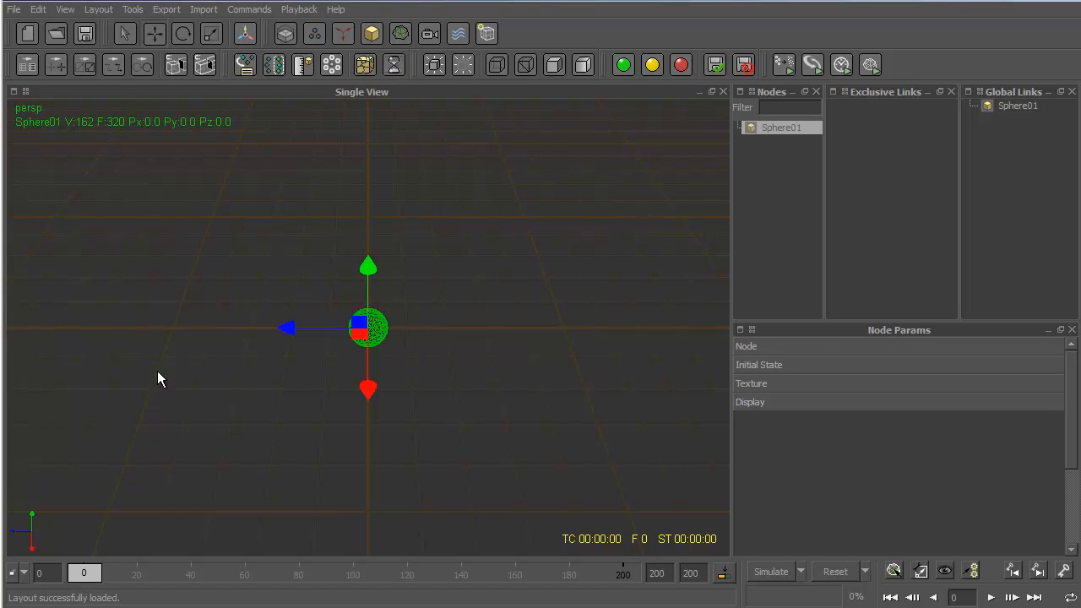
drag(287, 328, 191, 328)
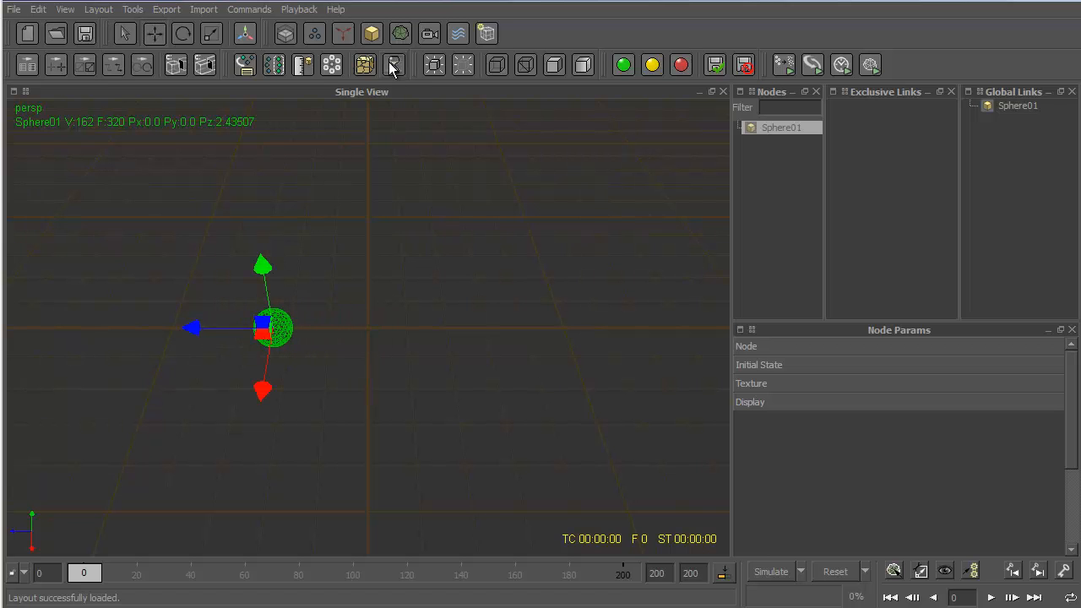
Create a second sphere and move it along the Z axis to about -2.3, opposite the first one.
click(374, 33)
click(414, 72)
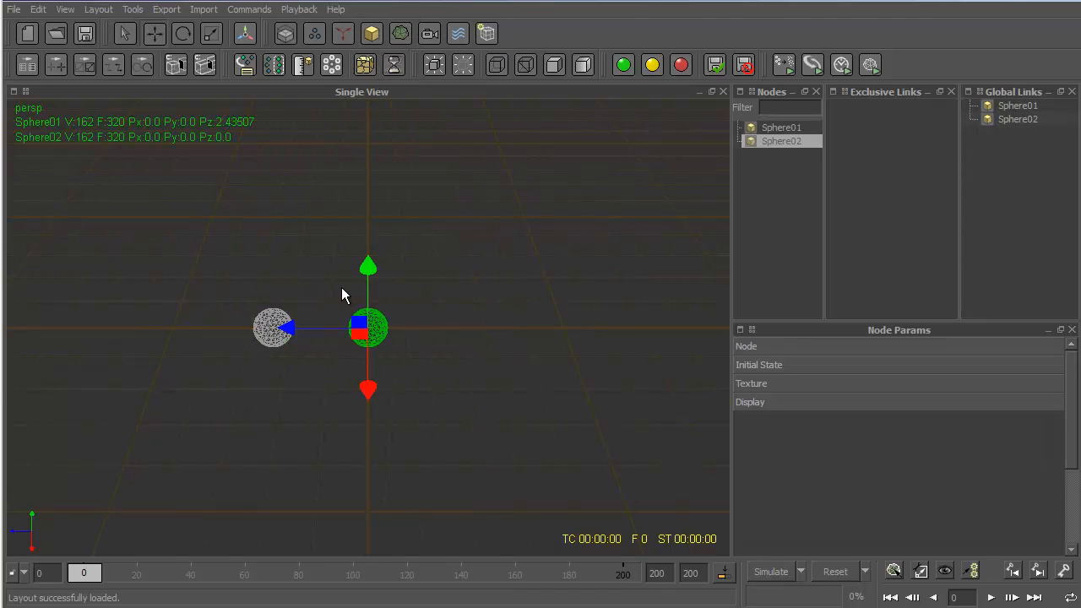
drag(284, 329, 372, 350)
Create a third sphere at the origin between the other two and deselect it.
click(371, 36)
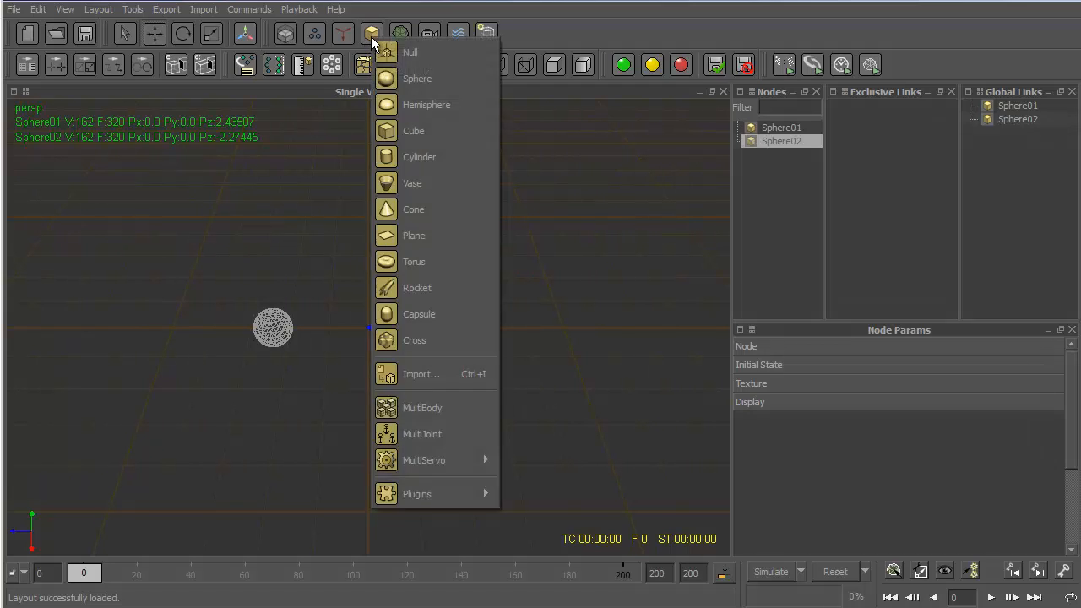
click(405, 89)
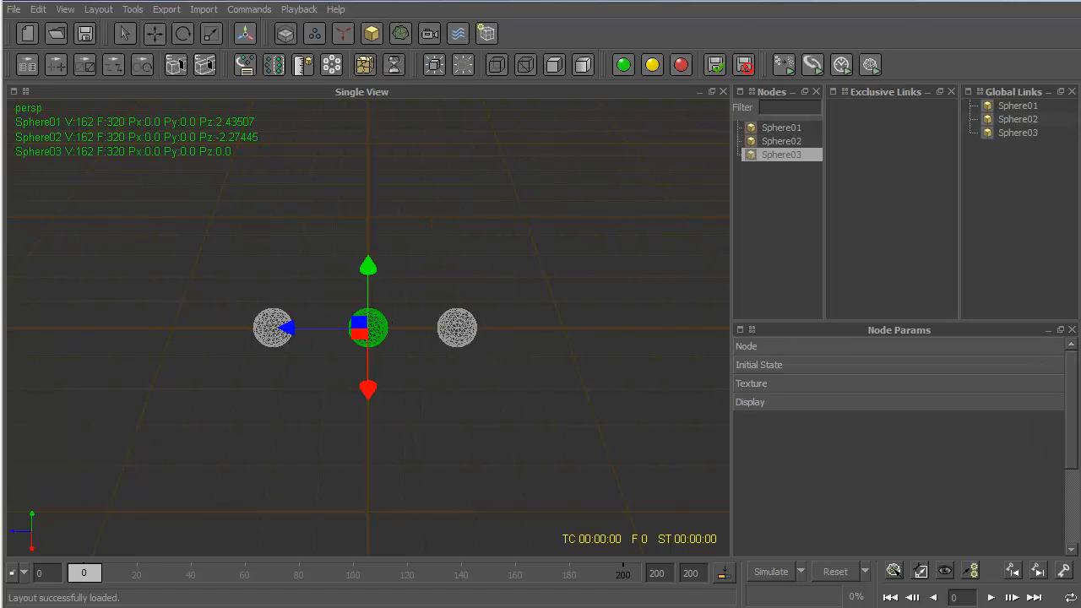
click(478, 471)
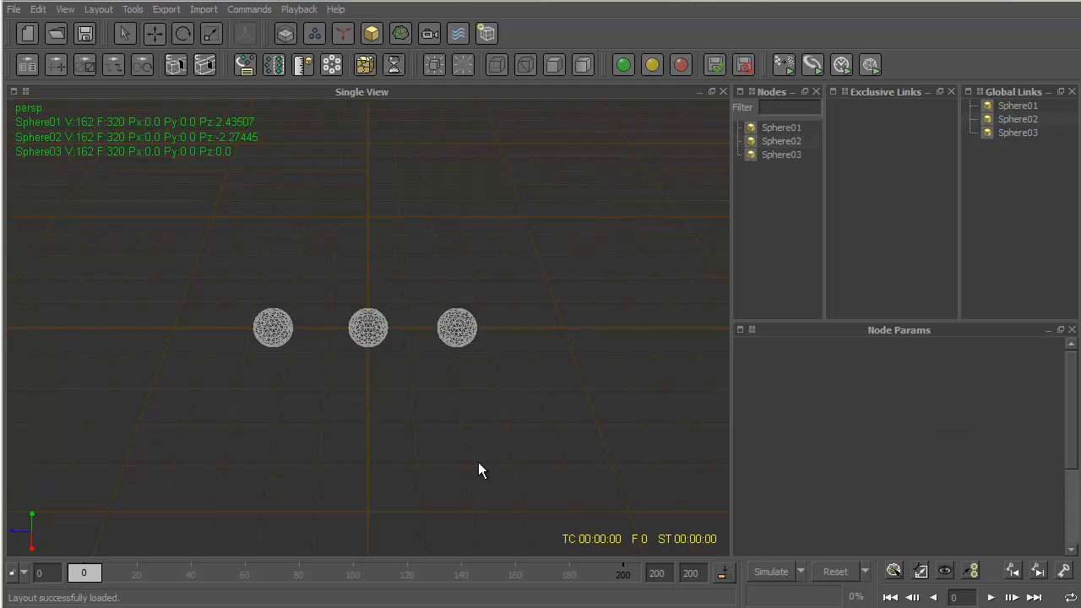
Create a cube around the spheres and set its scale to 10, 4 and 6 in X, Y and Z.
click(370, 36)
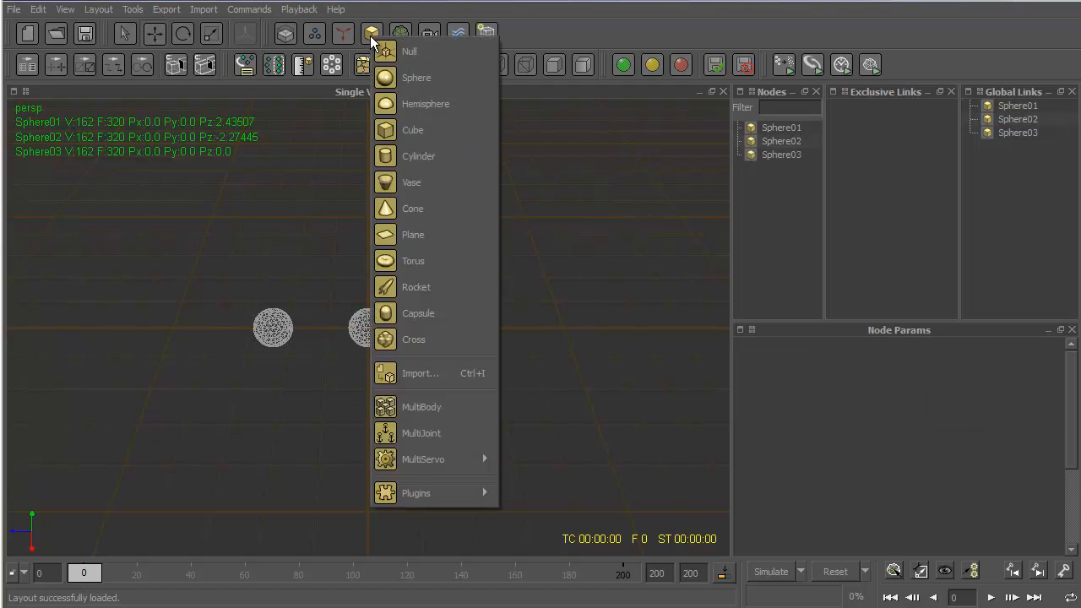
click(418, 134)
click(822, 345)
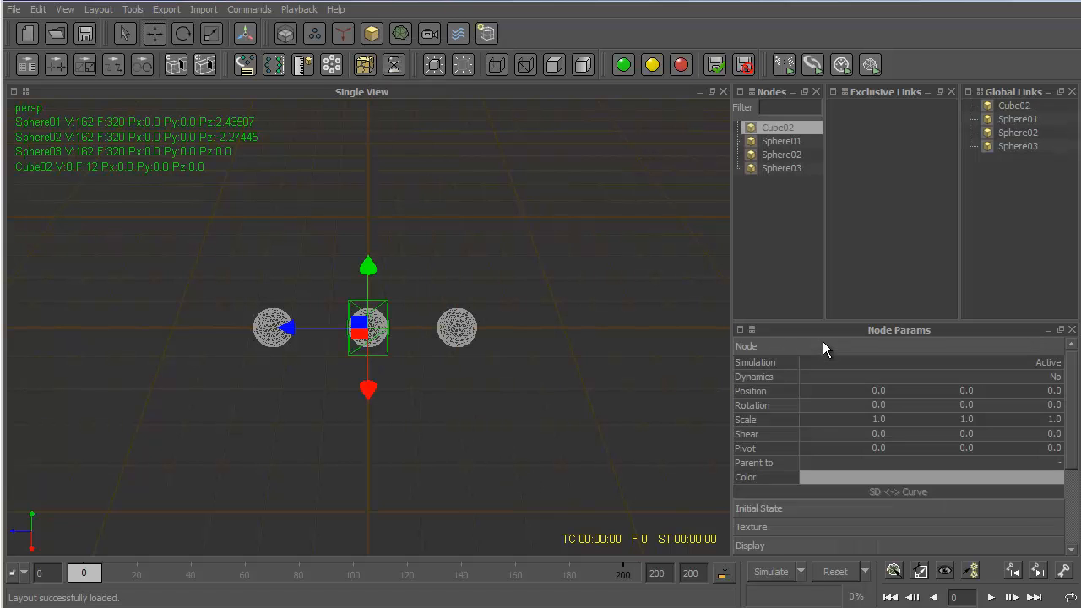
double_click(886, 419)
text(10)
key(Tab)
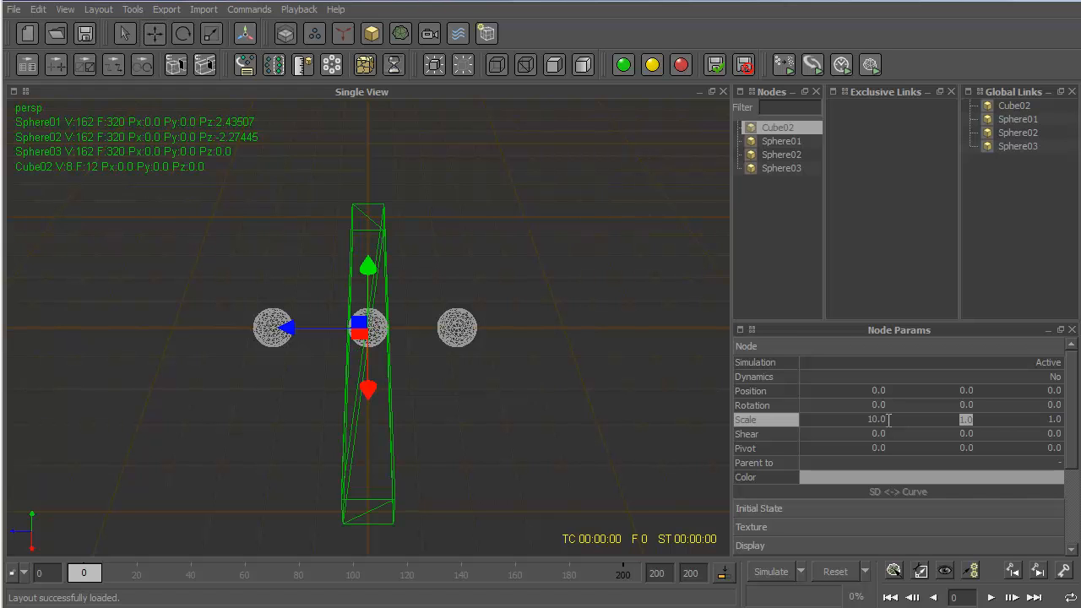
text(4)
key(Tab)
text(6)
key(Return)
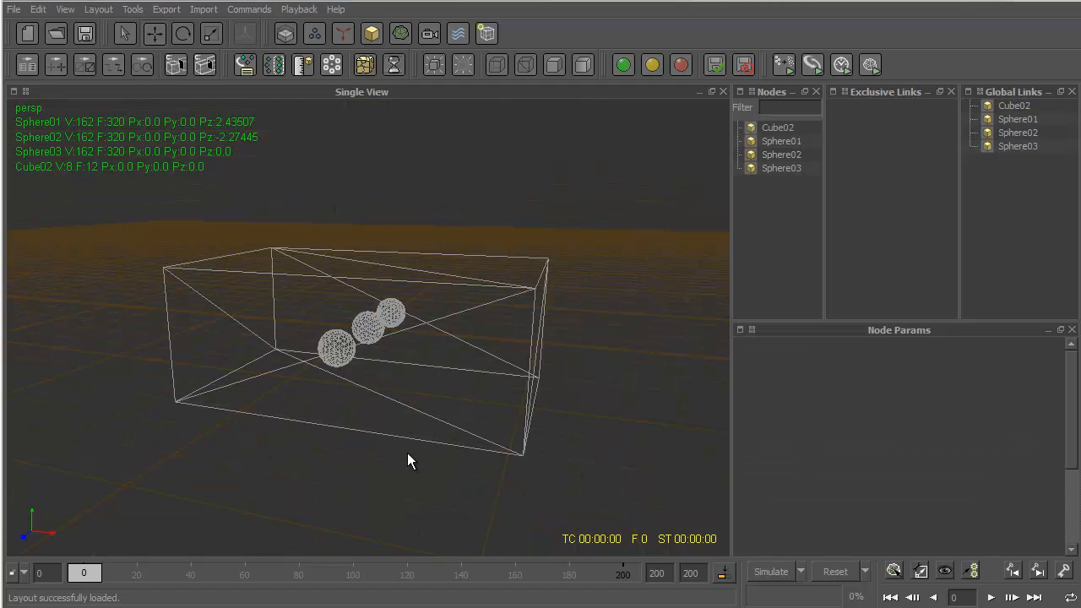
Move Sphere01 in the top view outside the cube's negative X end, to about X -6.55 and Z 1.09.
click(336, 349)
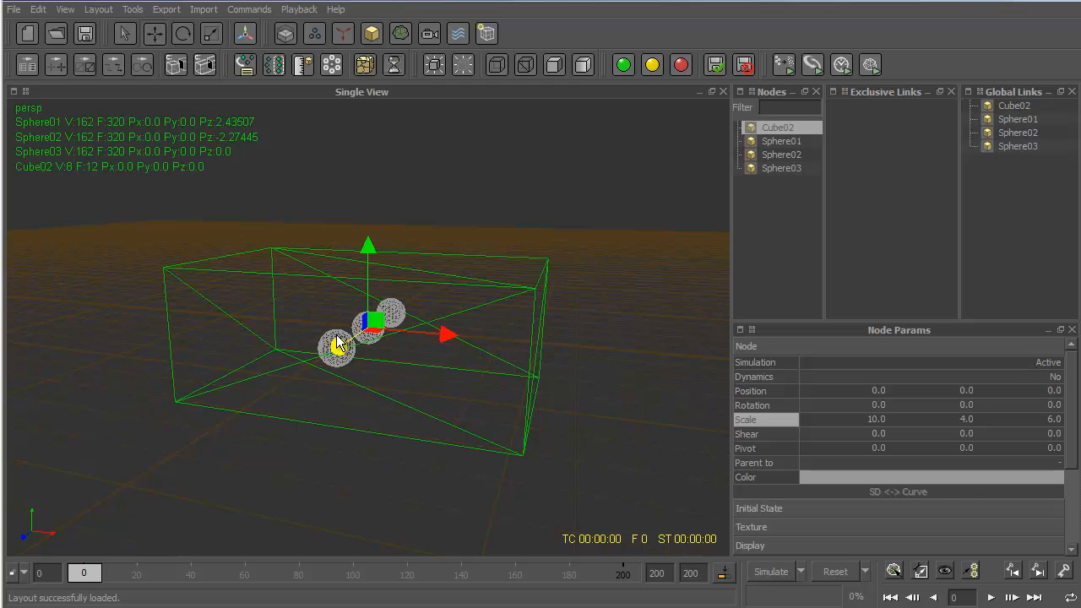
click(336, 345)
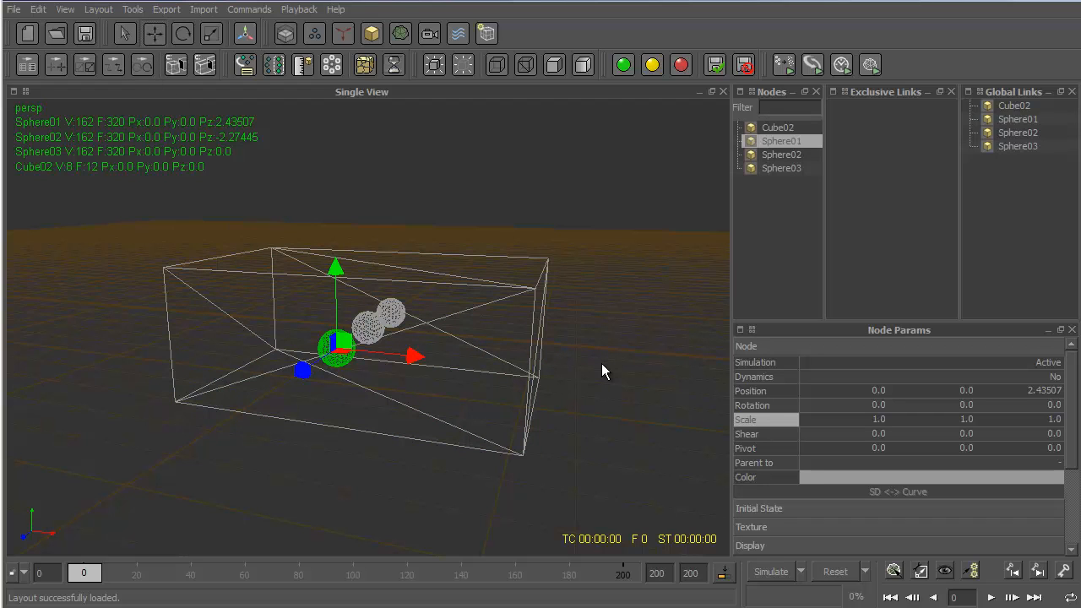
key(2)
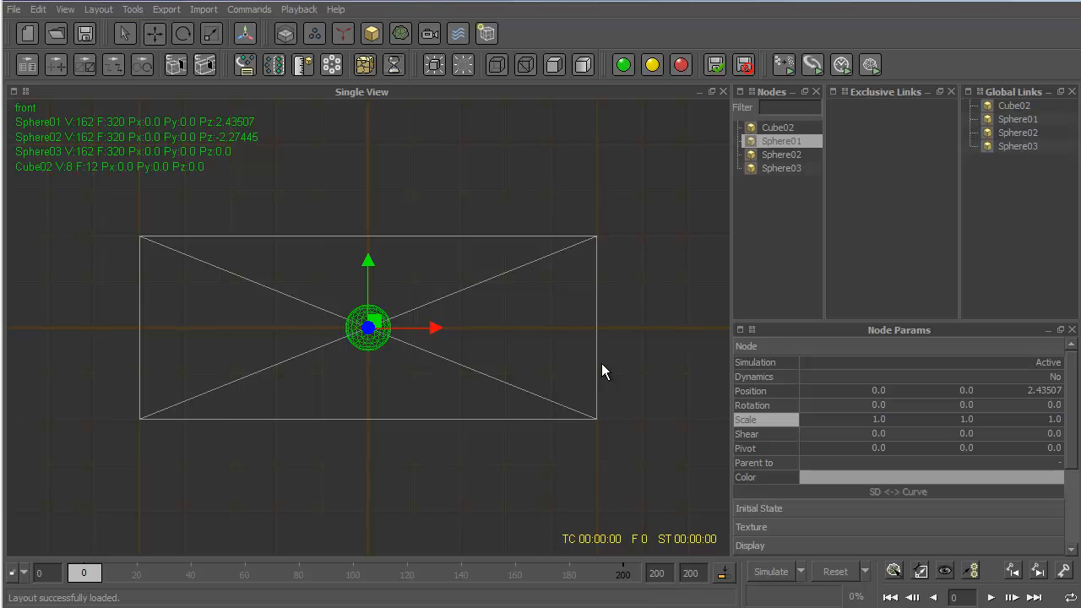
key(3)
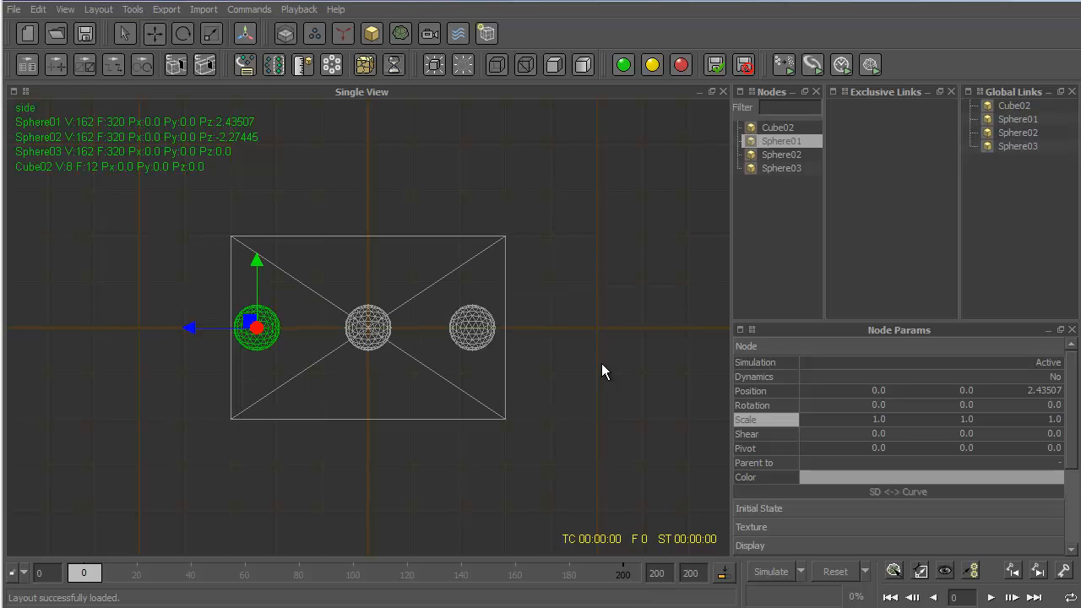
key(4)
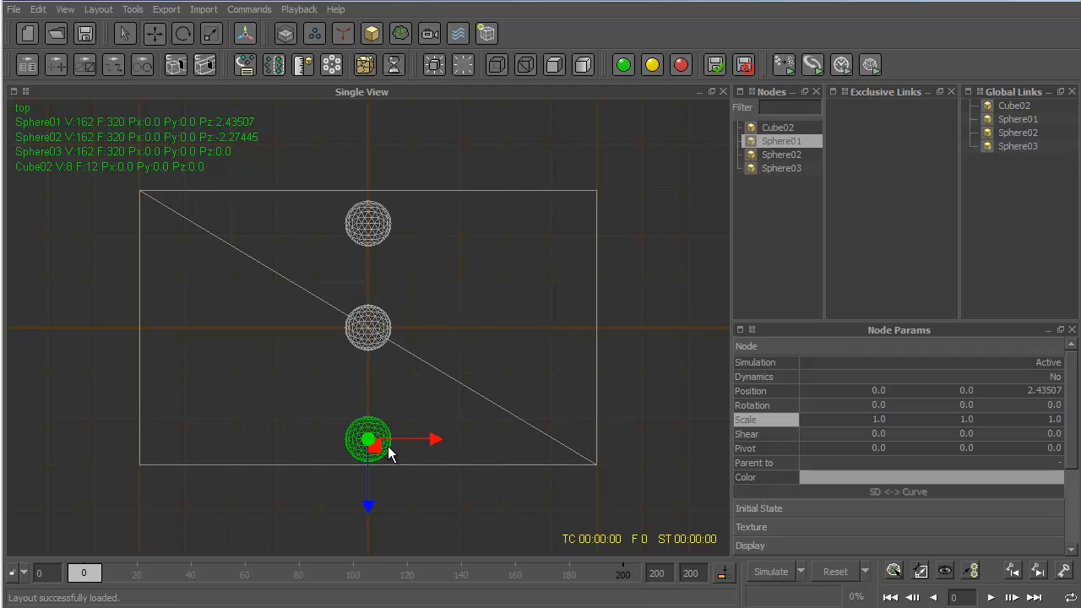
drag(376, 449, 64, 391)
click(371, 343)
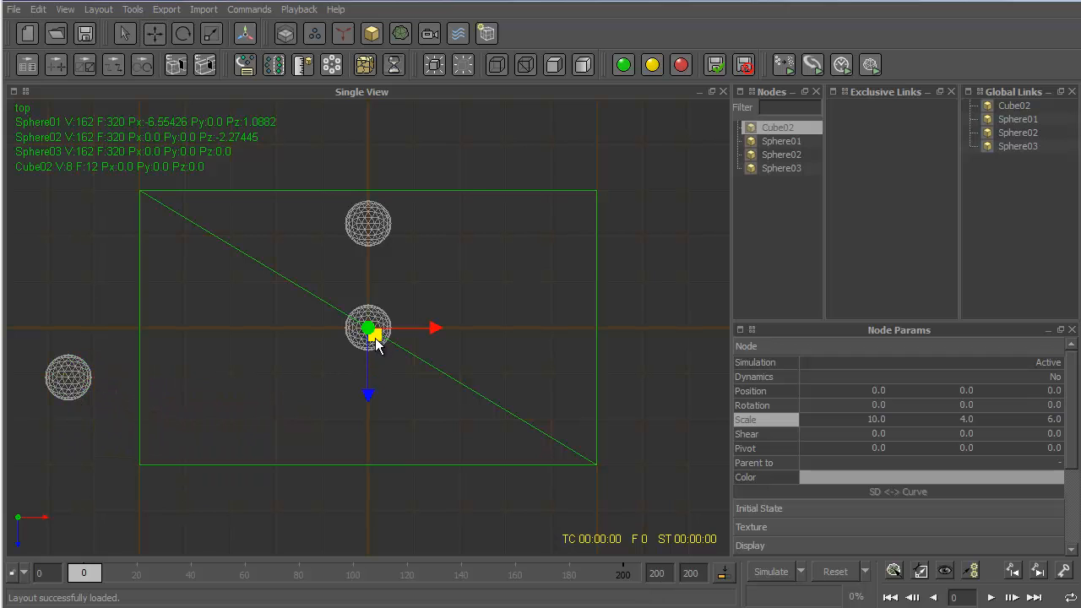
drag(374, 342, 306, 346)
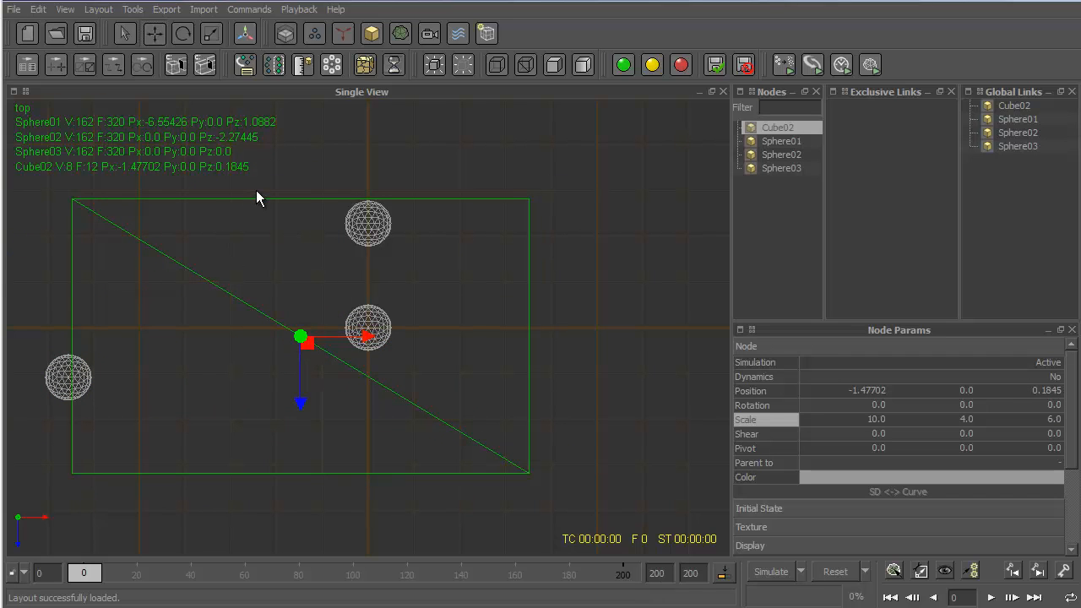
key(ctrl+z)
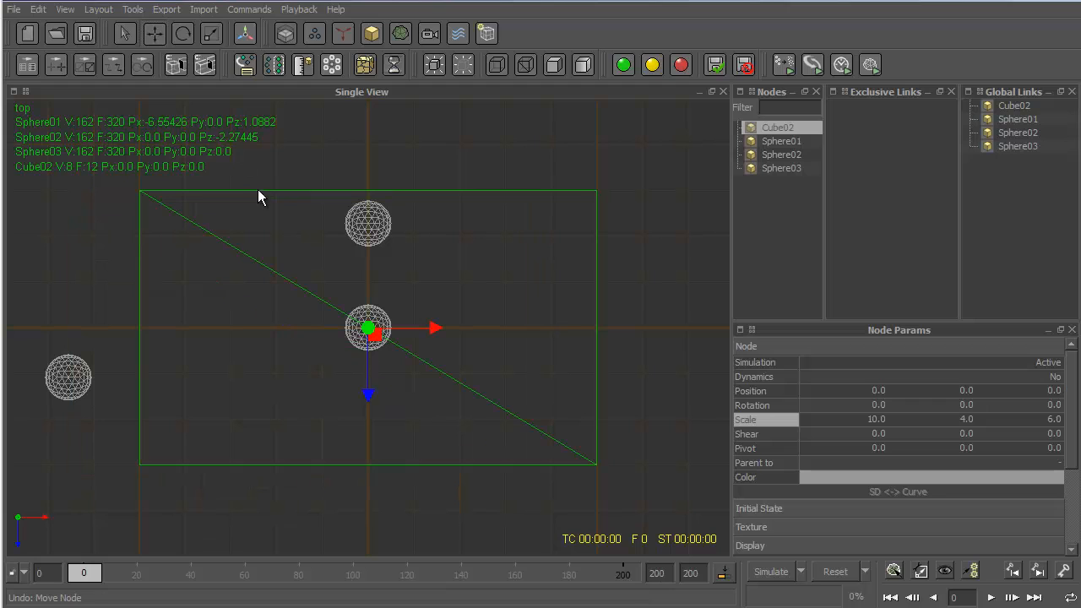
Move Sphere03 and Sphere02 outside the cube's negative X end, to about X -6.3 and X -6.1, and save the scene.
click(348, 340)
drag(374, 326, 89, 306)
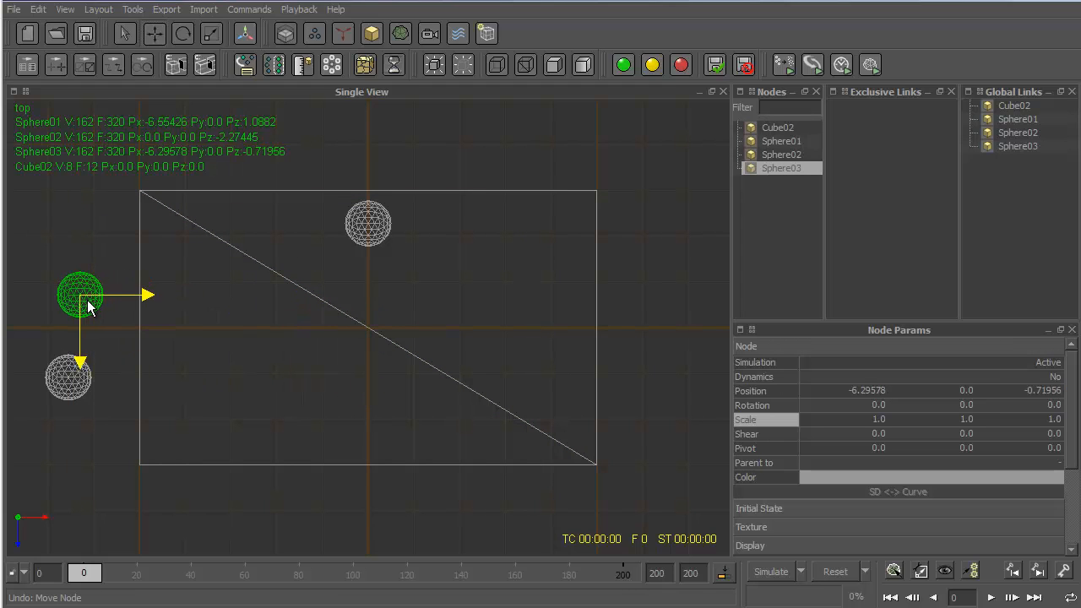
click(360, 228)
click(376, 235)
drag(374, 231, 96, 217)
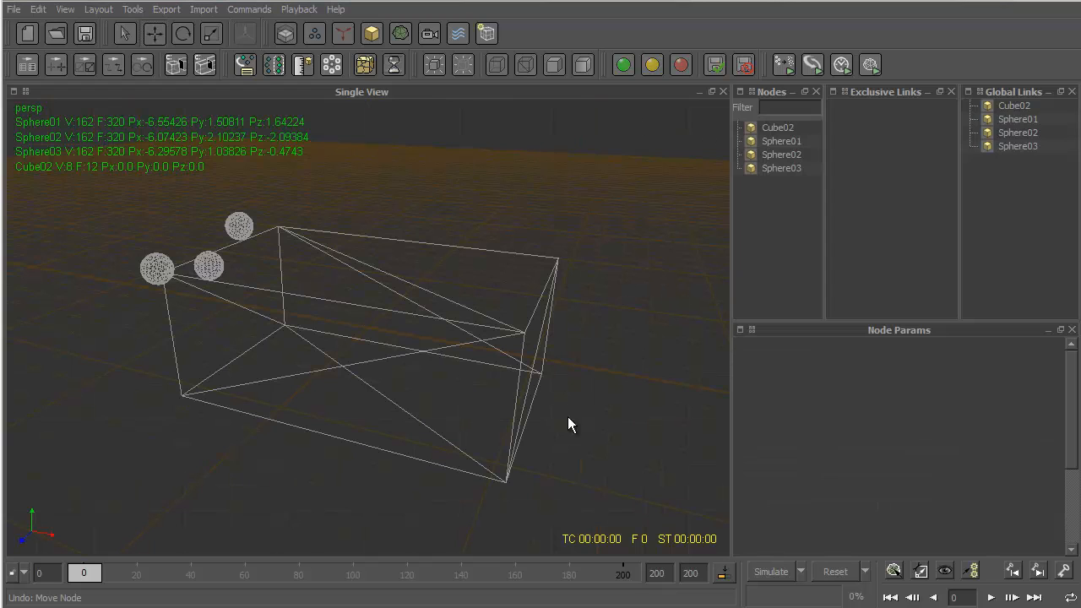
alt+drag(319, 319, 336, 338)
key(ctrl+s)
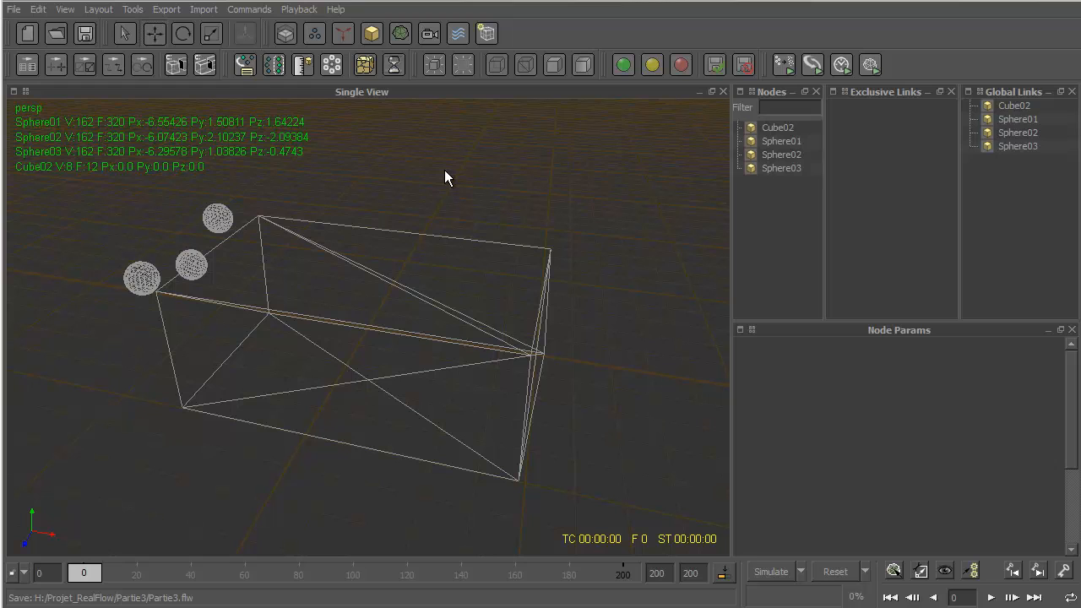
Set the dynamics of all three spheres to Active rigid body.
click(788, 142)
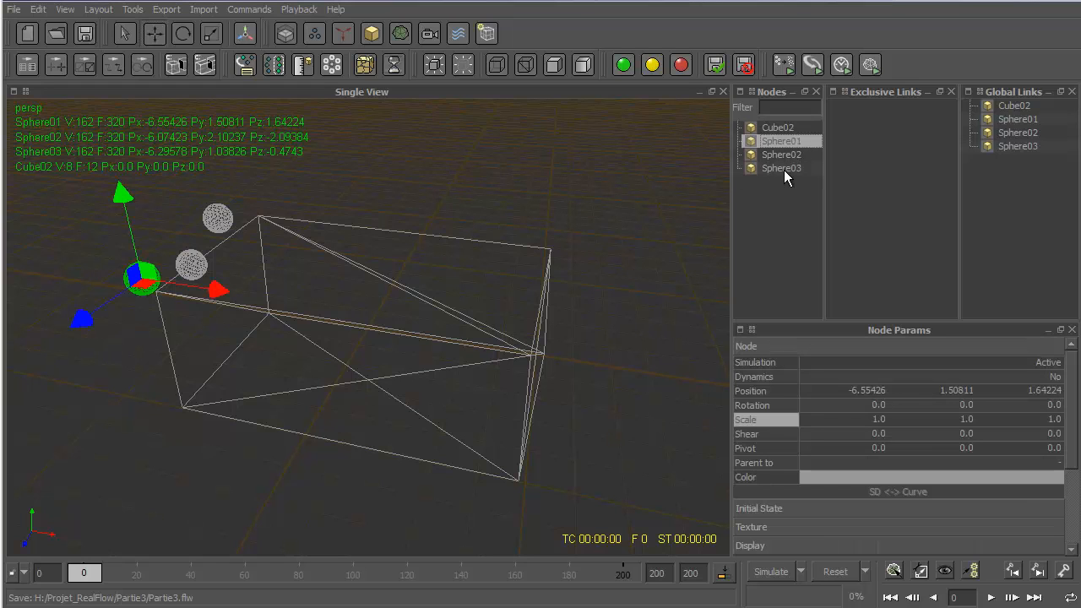
shift+click(784, 168)
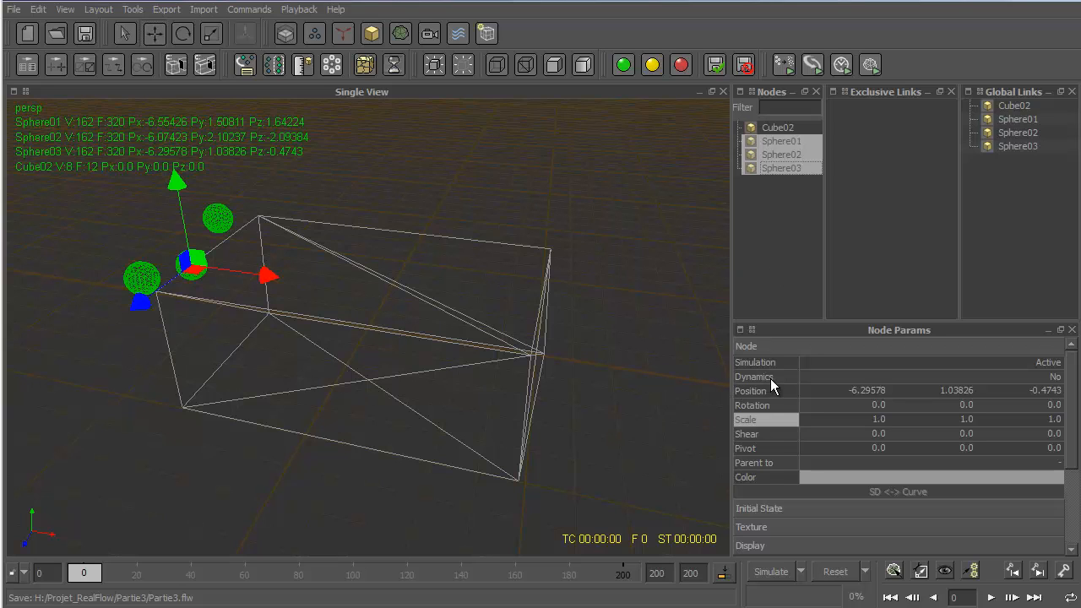
click(1055, 378)
click(1055, 378)
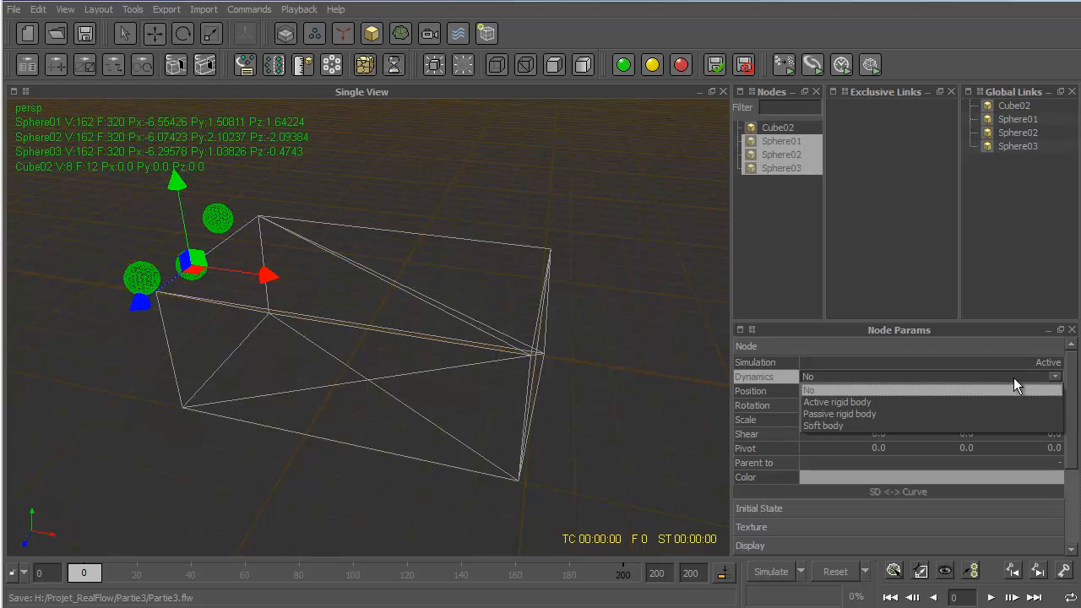
click(900, 403)
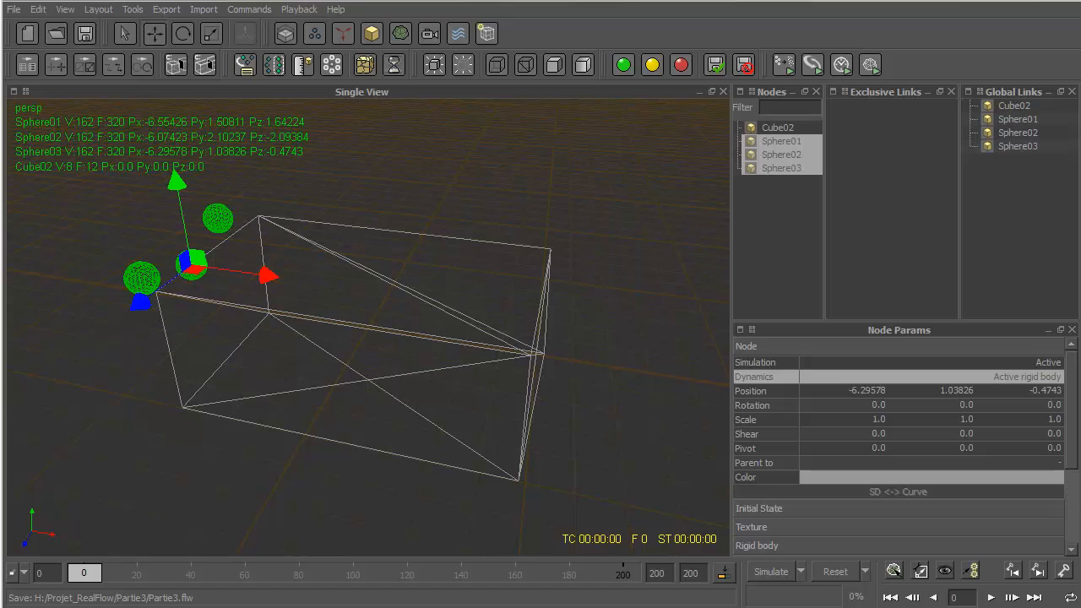
Set the rigid body mass of the three selected spheres to 200.
click(901, 351)
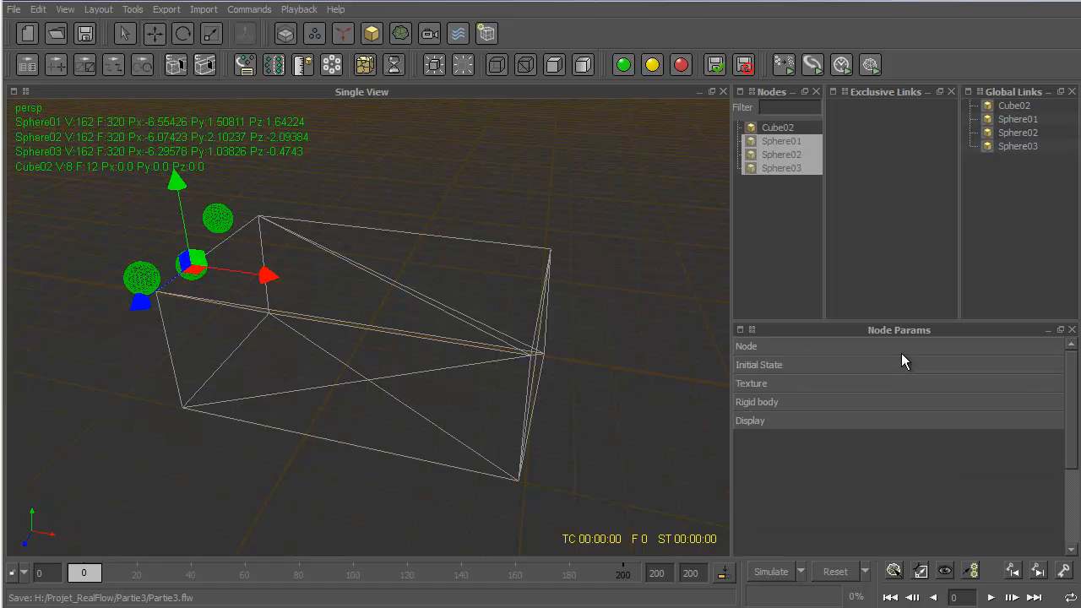
click(859, 402)
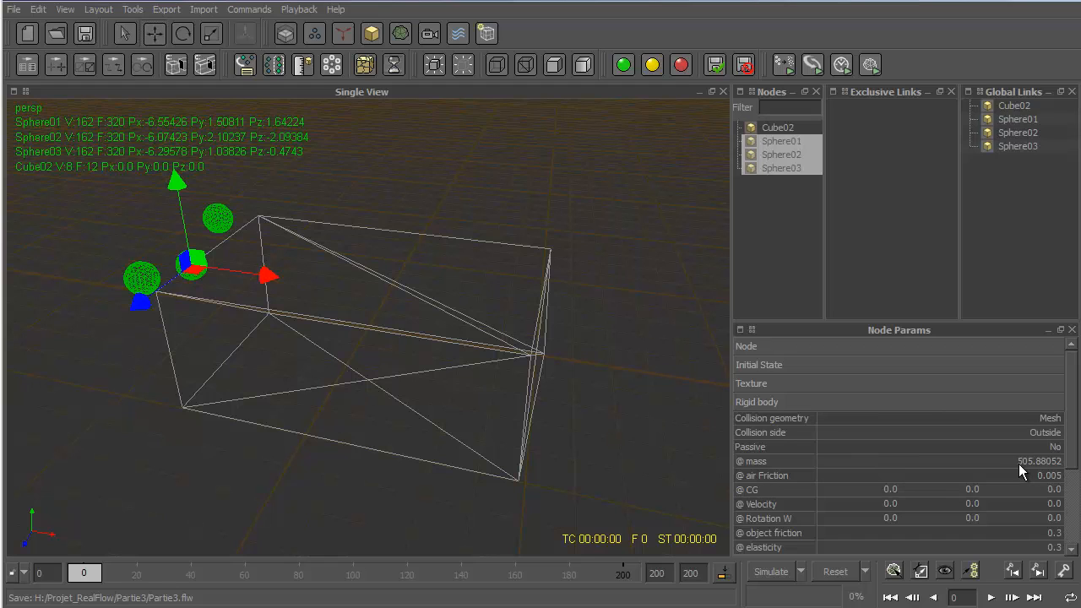
double_click(1039, 463)
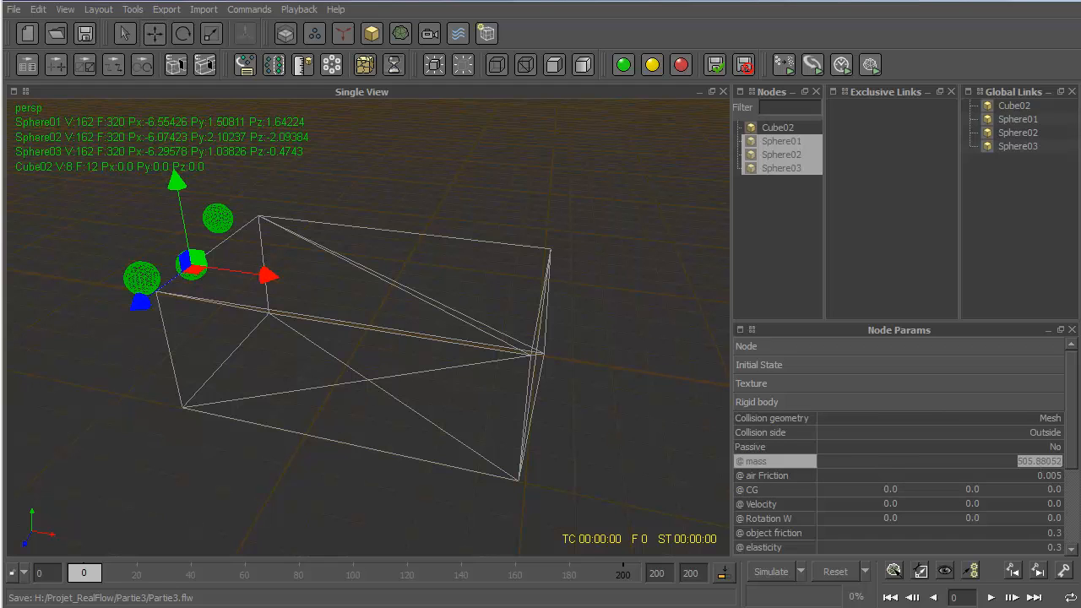
text(200)
key(Return)
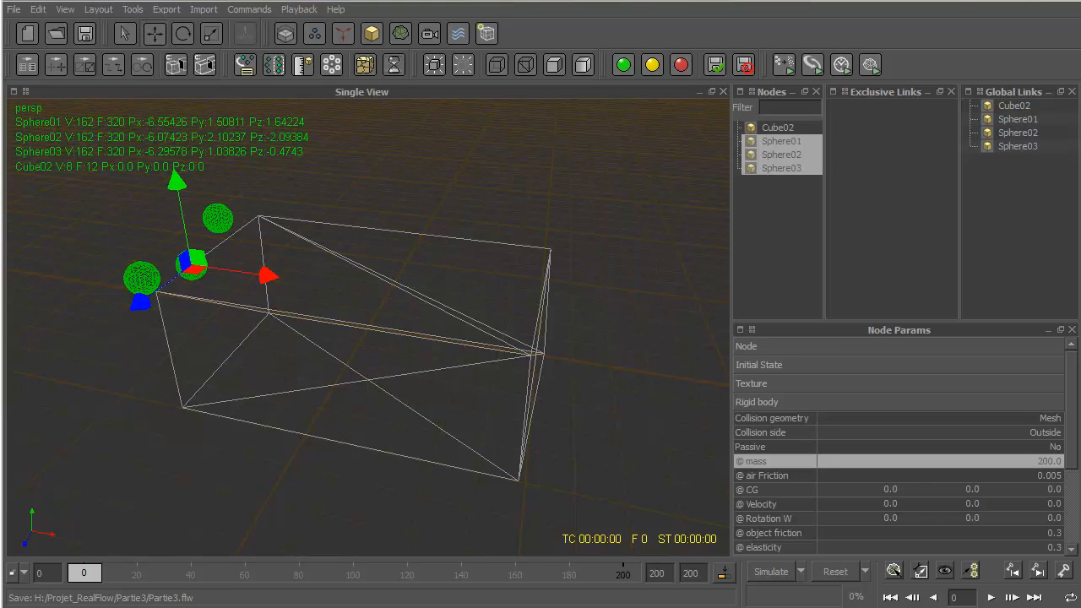
Give Sphere01 alone an initial rigid body velocity of 7.1 in X and 2.55 in Y.
click(787, 144)
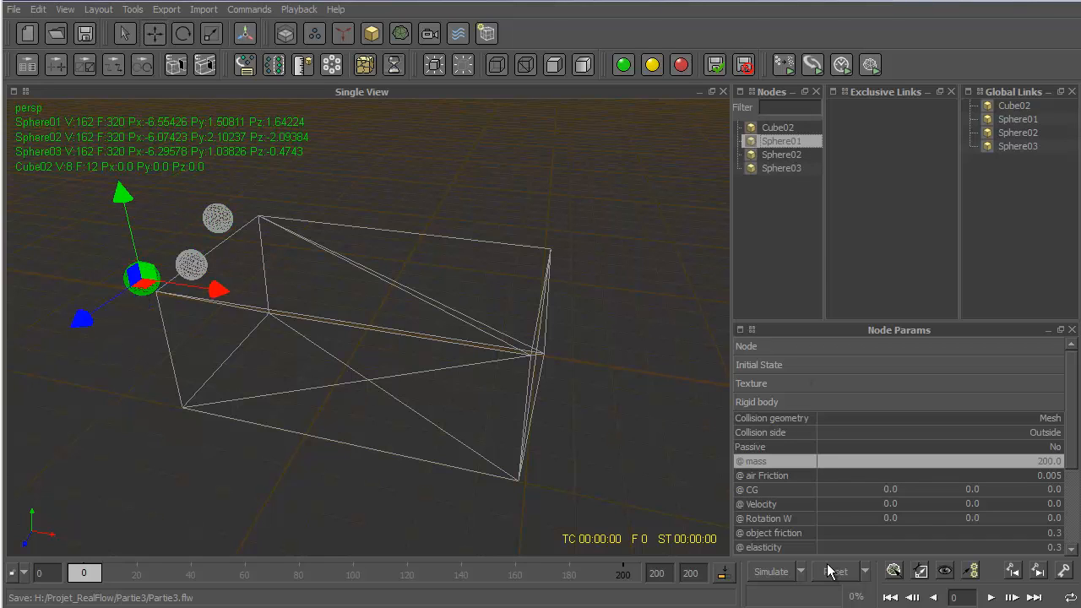
click(890, 504)
text(7.)
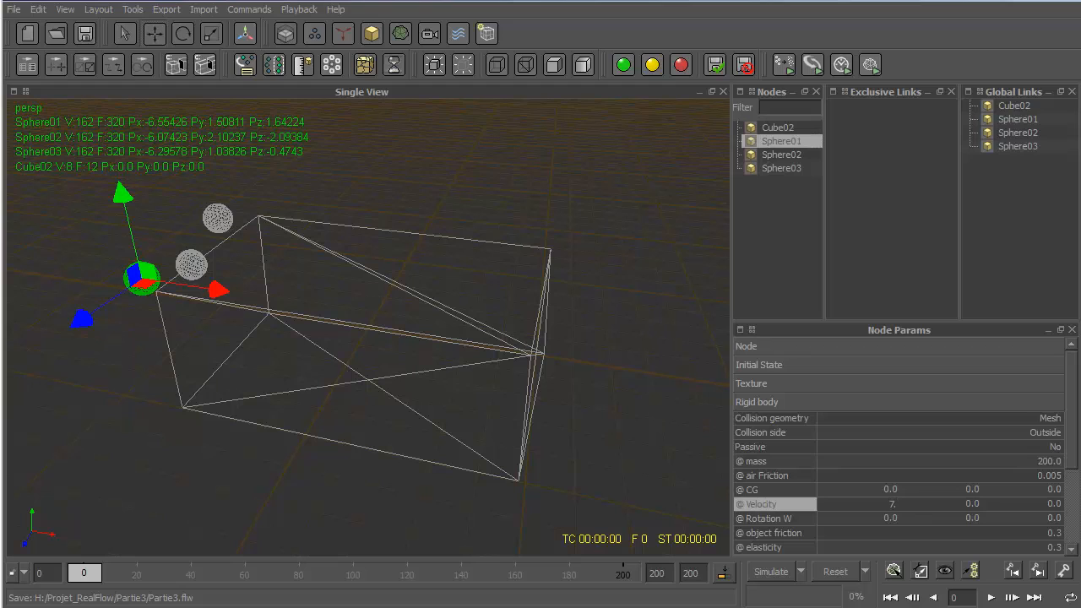
text(1)
key(Tab)
text(2.55)
key(Return)
Reset the scene and run the simulation.
click(835, 574)
click(454, 336)
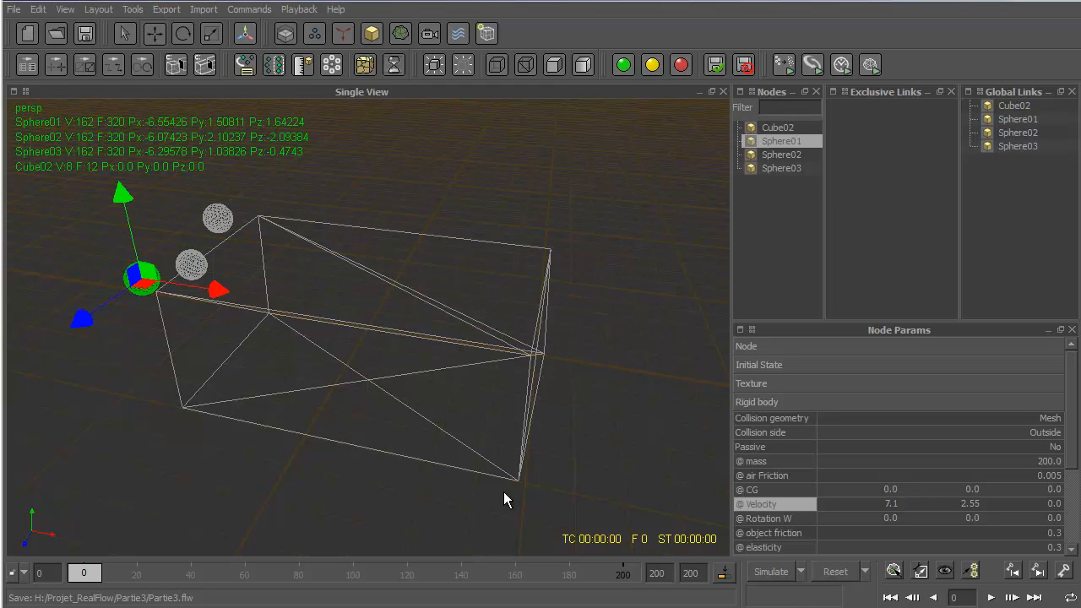
click(772, 574)
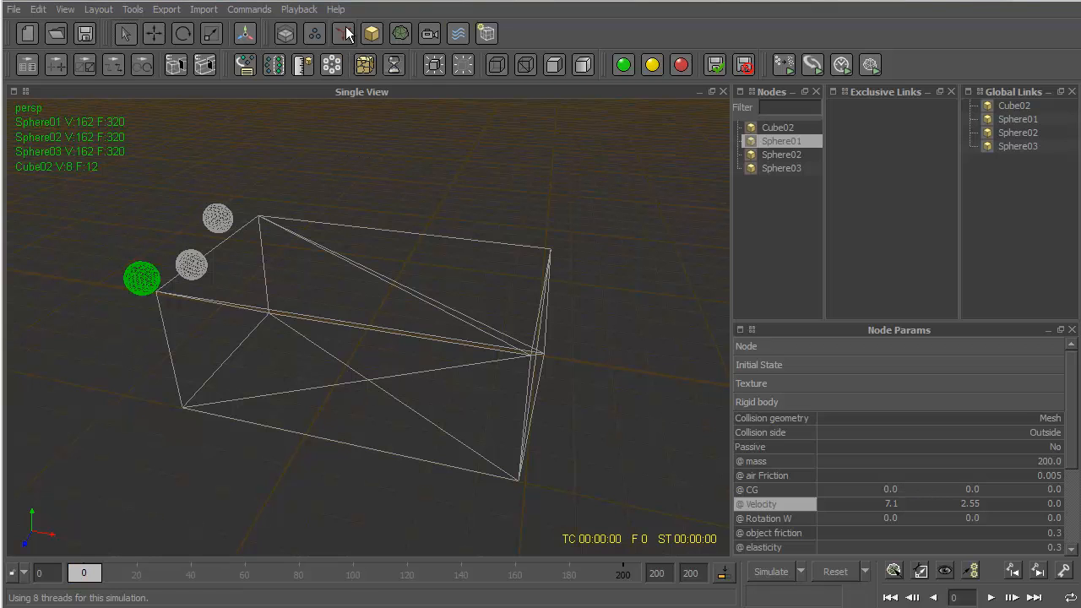
Add a Gravity daemon to the scene and run the simulation.
click(343, 33)
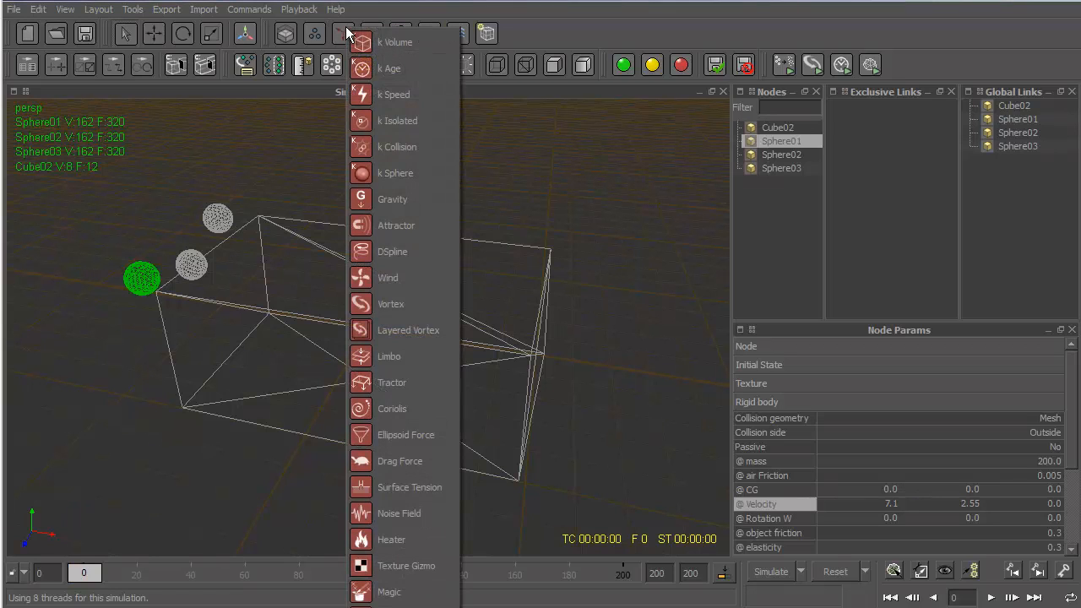
click(406, 199)
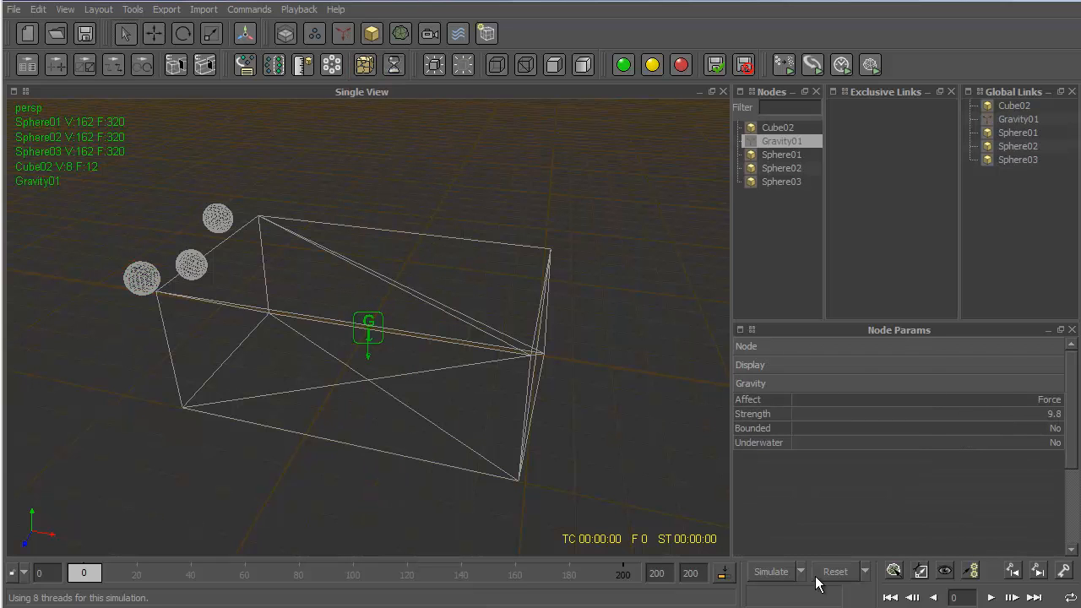
click(772, 573)
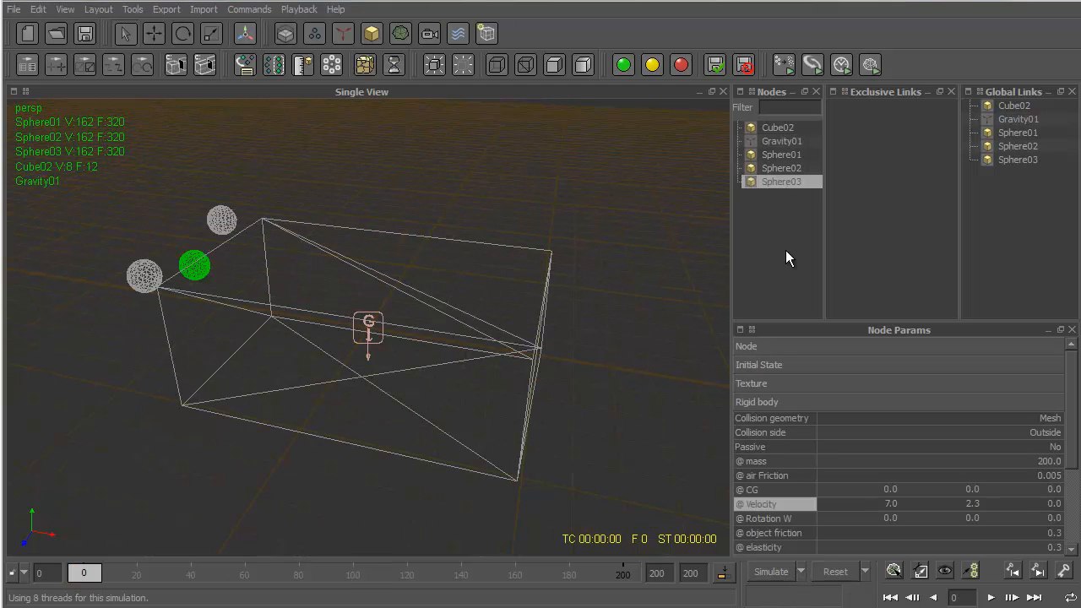
Check the velocities of Sphere02 and Sphere03, and simulate the scene again from the start.
click(789, 168)
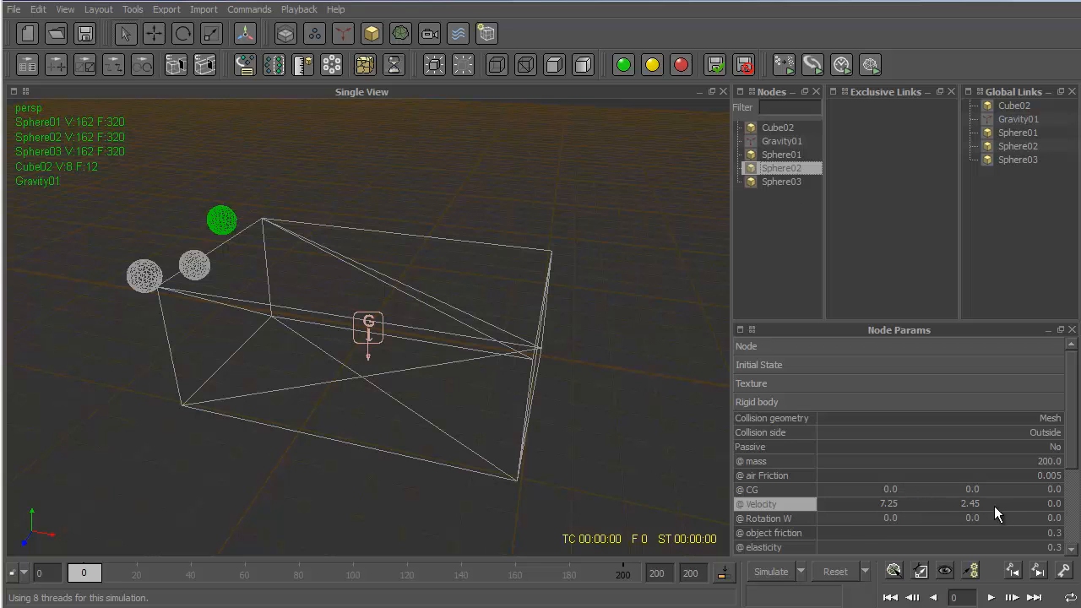
click(789, 182)
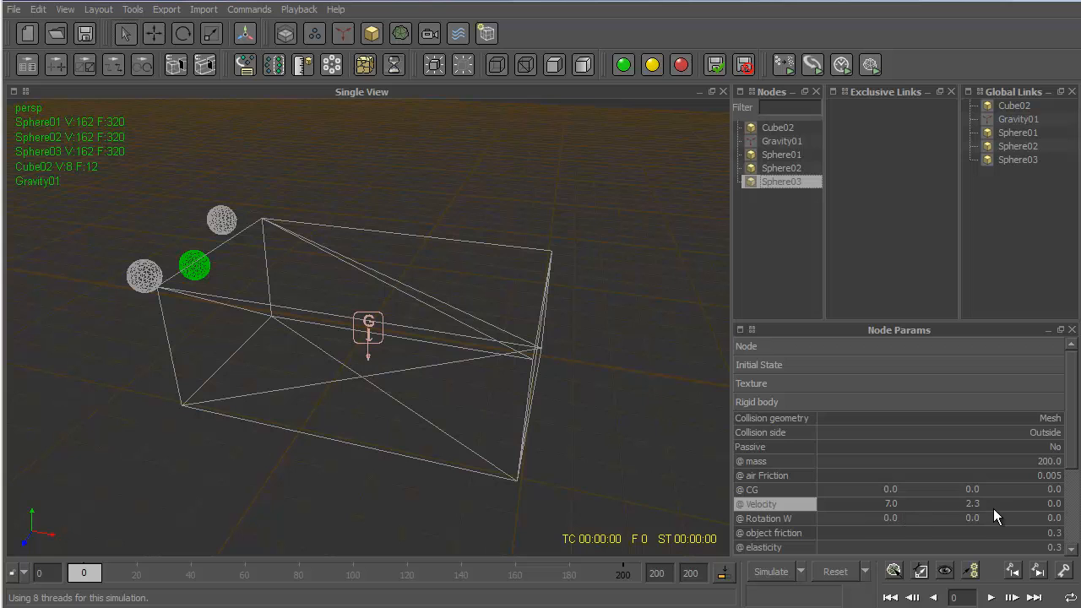
click(851, 572)
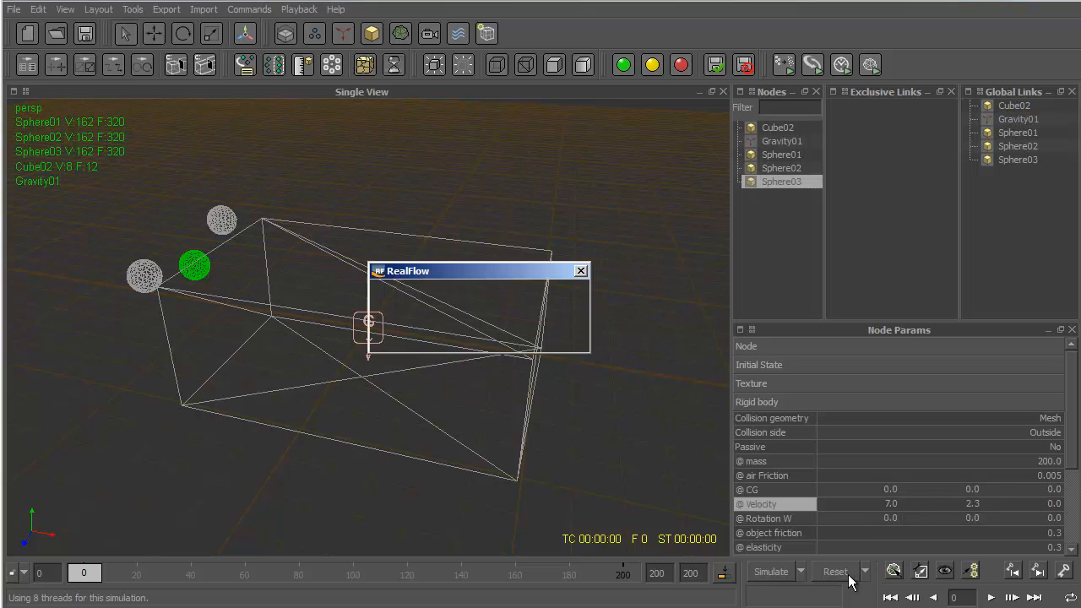
click(442, 333)
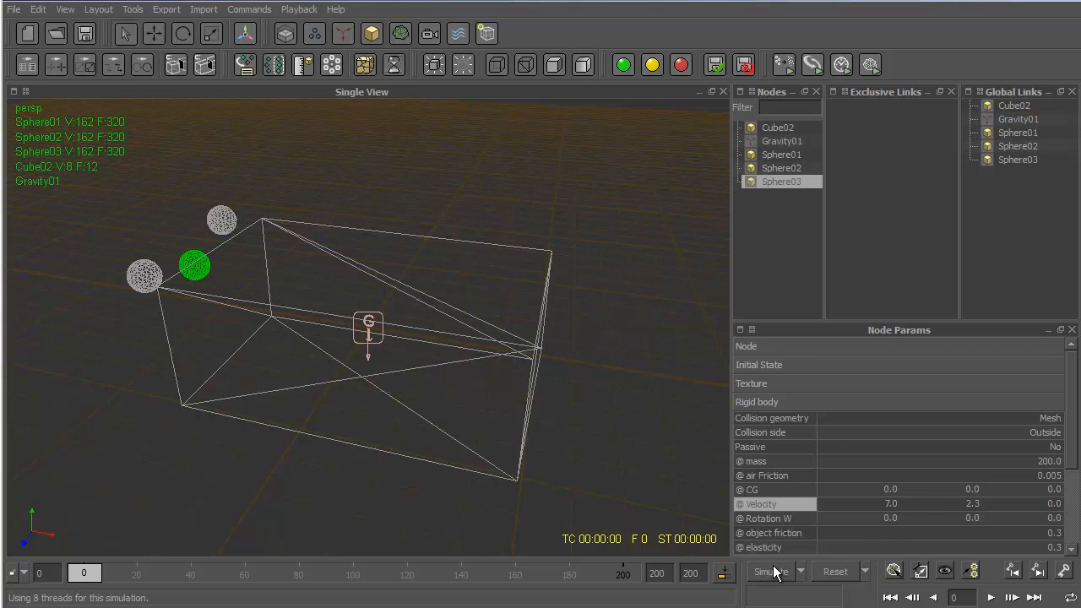
click(772, 573)
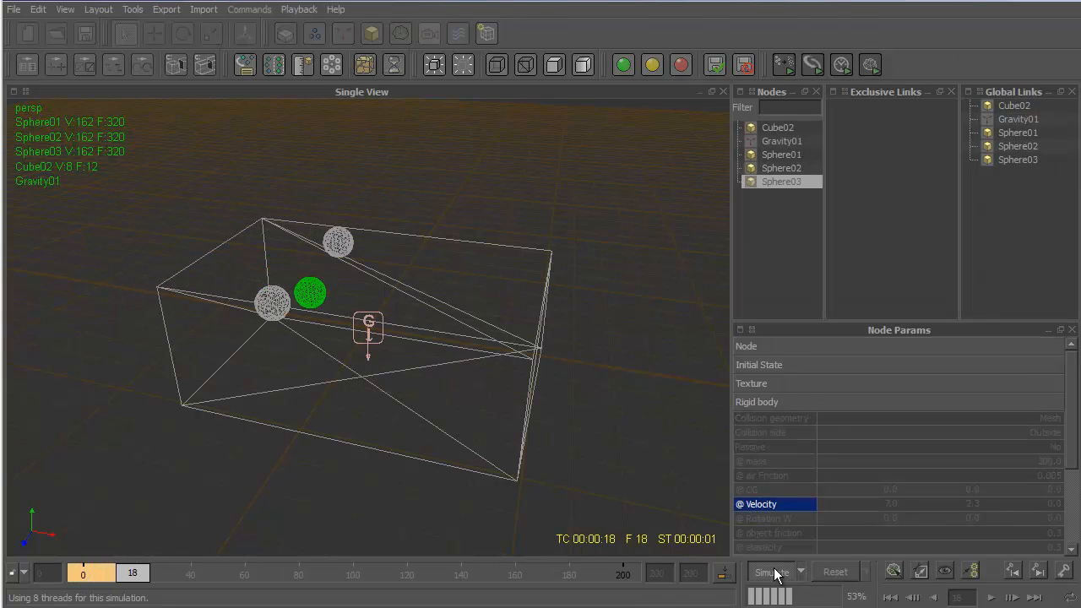
click(771, 572)
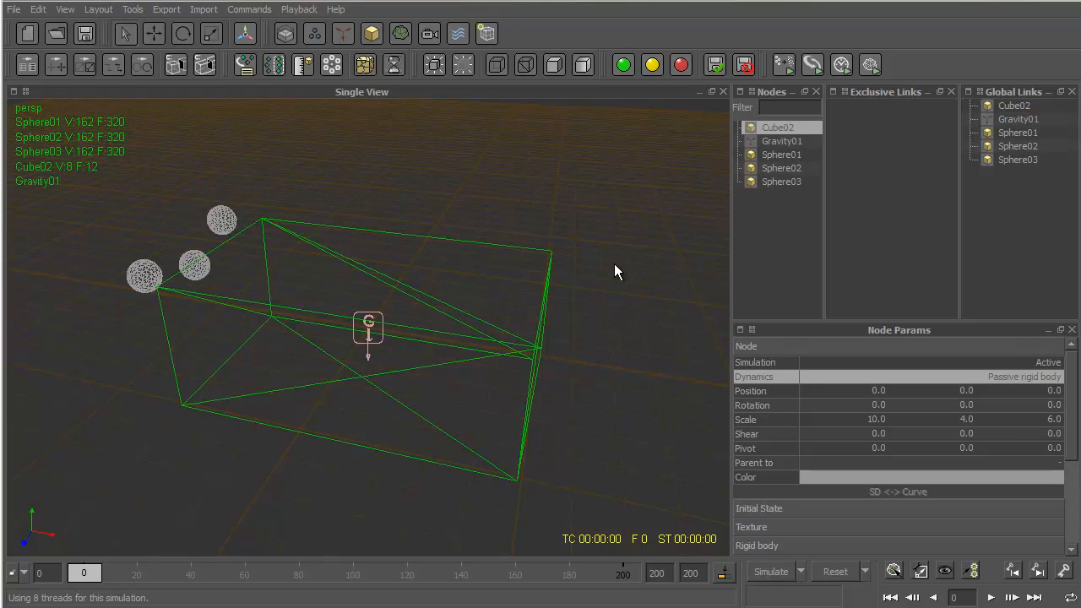
Choose Passive rigid body as Cube02's dynamics and run the simulation.
click(1047, 376)
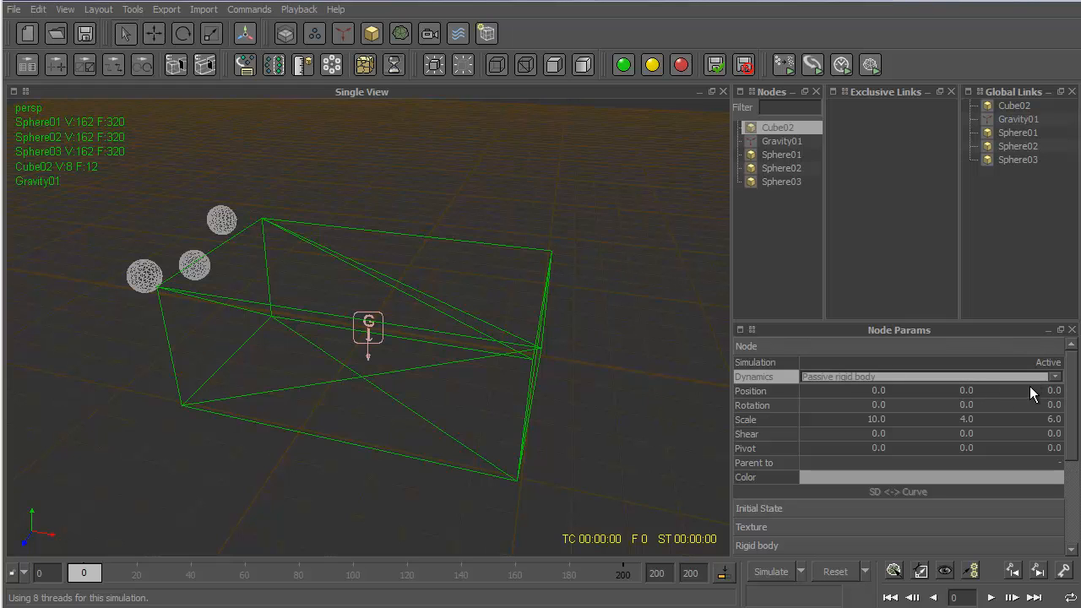
click(1053, 380)
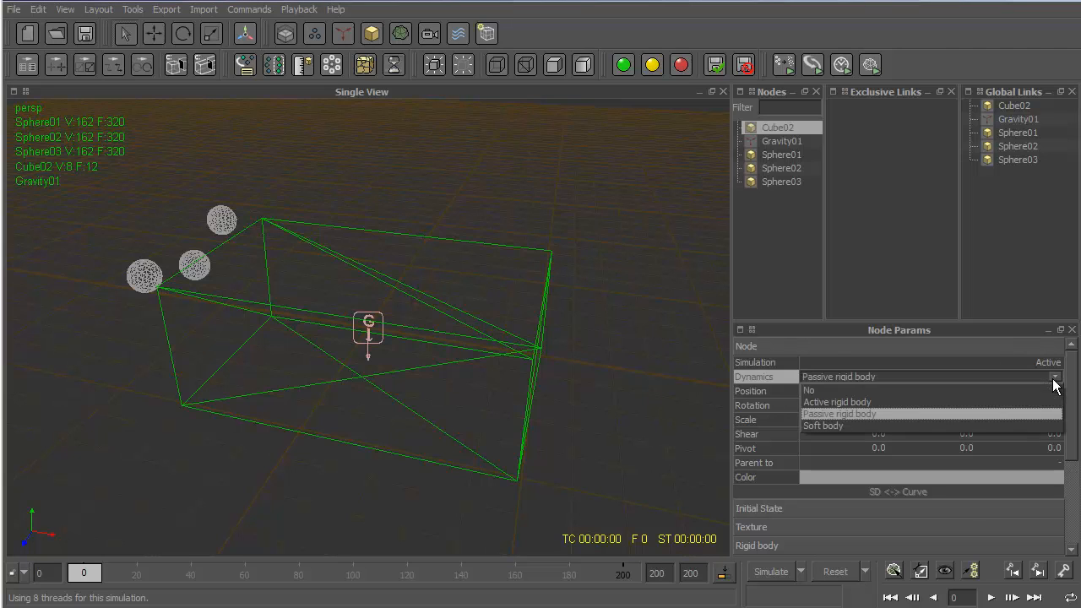
click(855, 417)
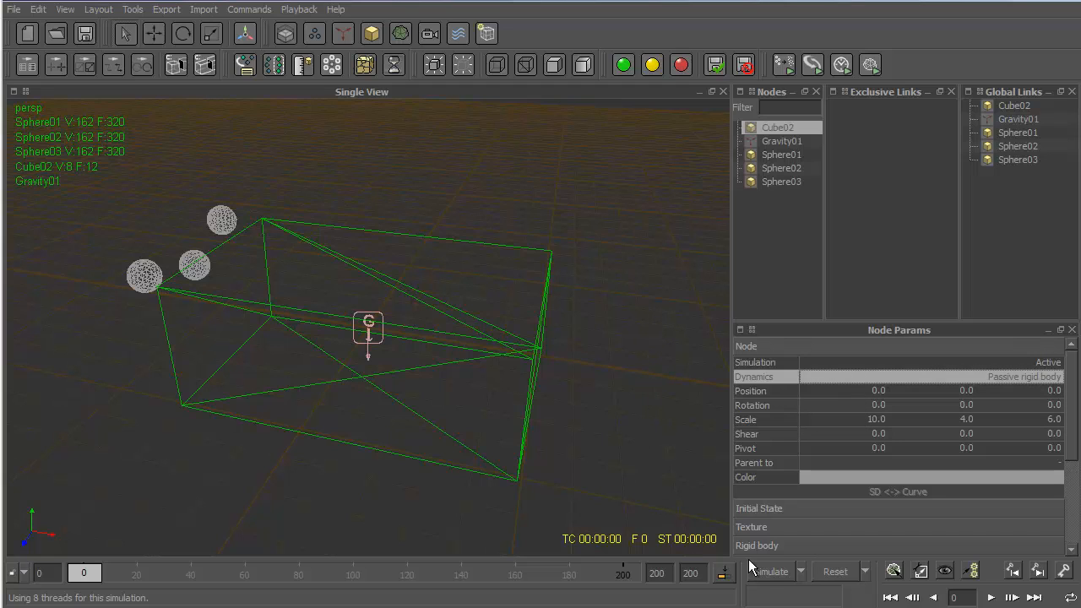
click(777, 573)
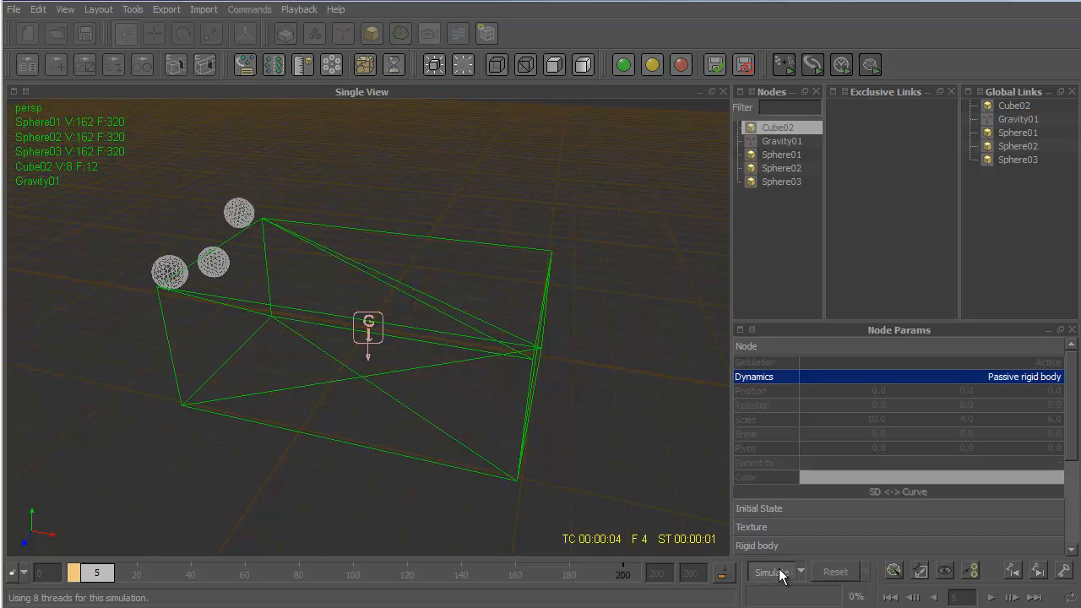
click(776, 572)
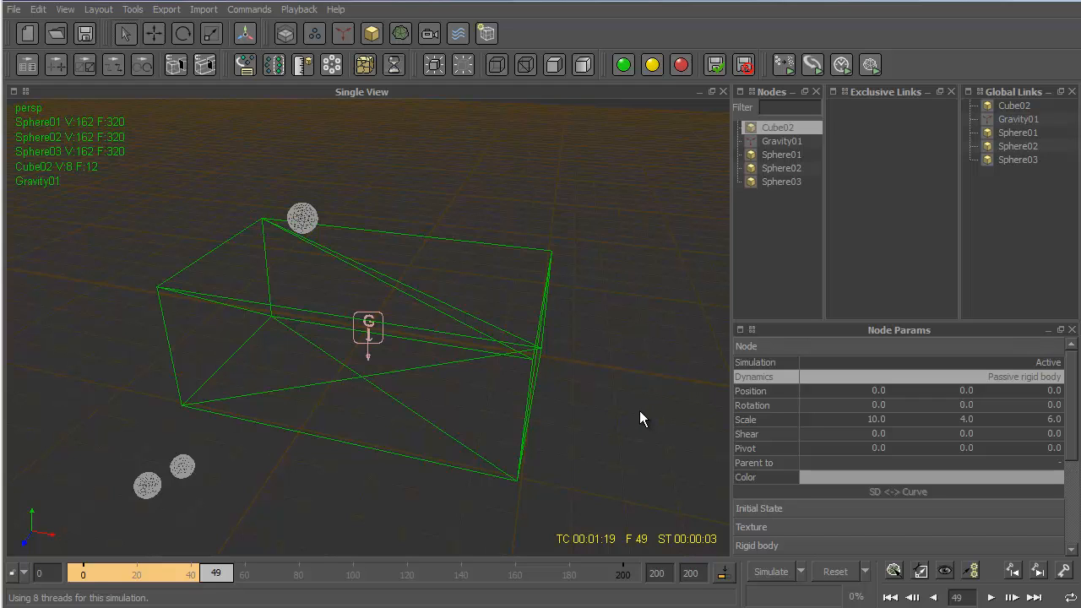
Set the rigid body collision side of Cube02 to Inside.
scroll(863, 463, down, 5)
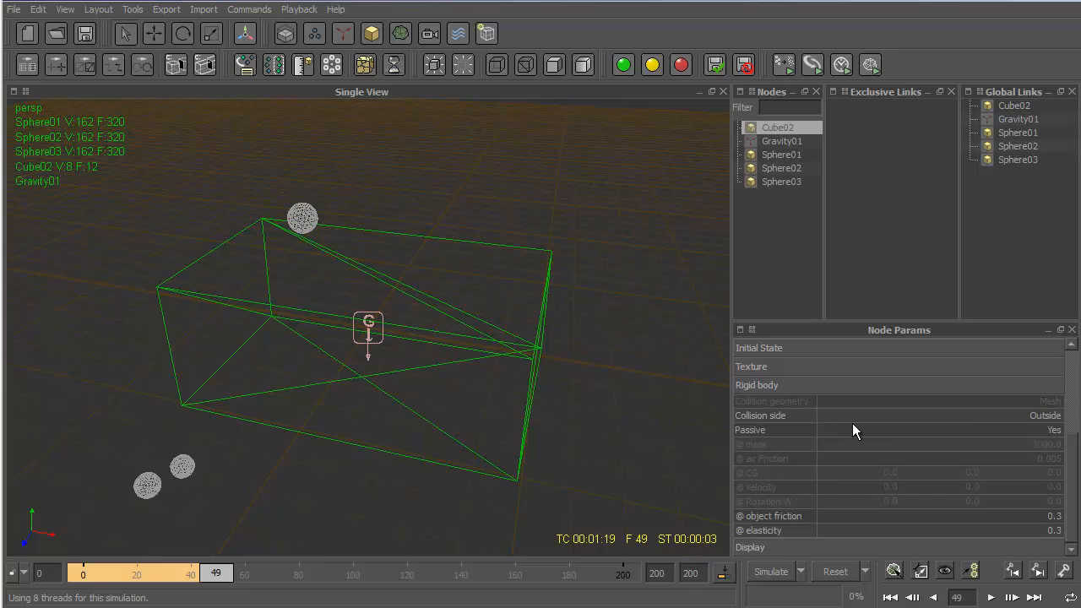
click(1050, 415)
click(1054, 415)
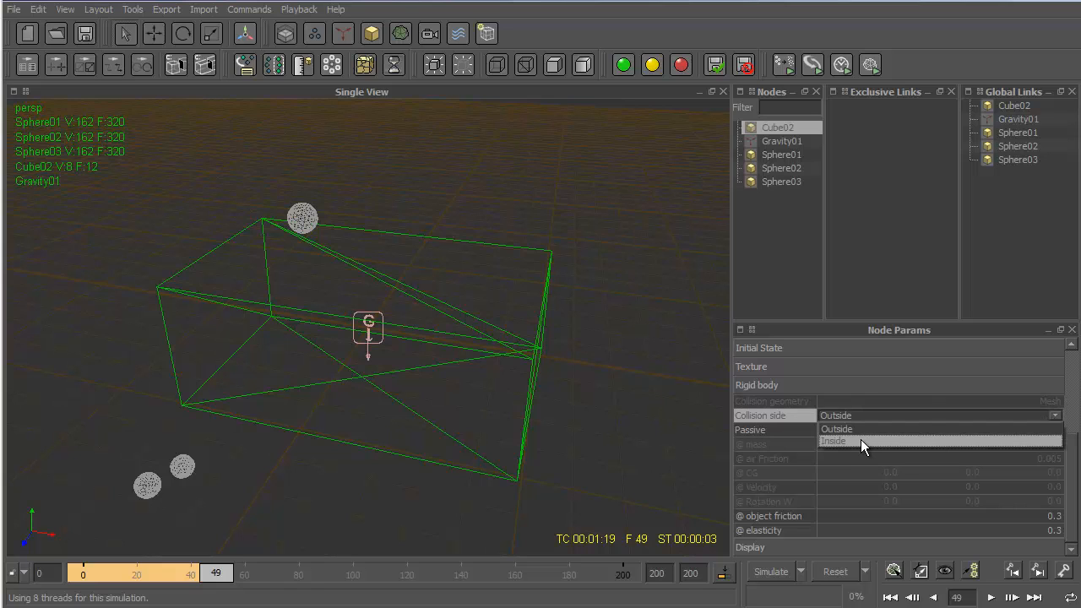
click(860, 439)
Reset the scene and run the simulation of the spheres colliding inside the cube.
click(835, 572)
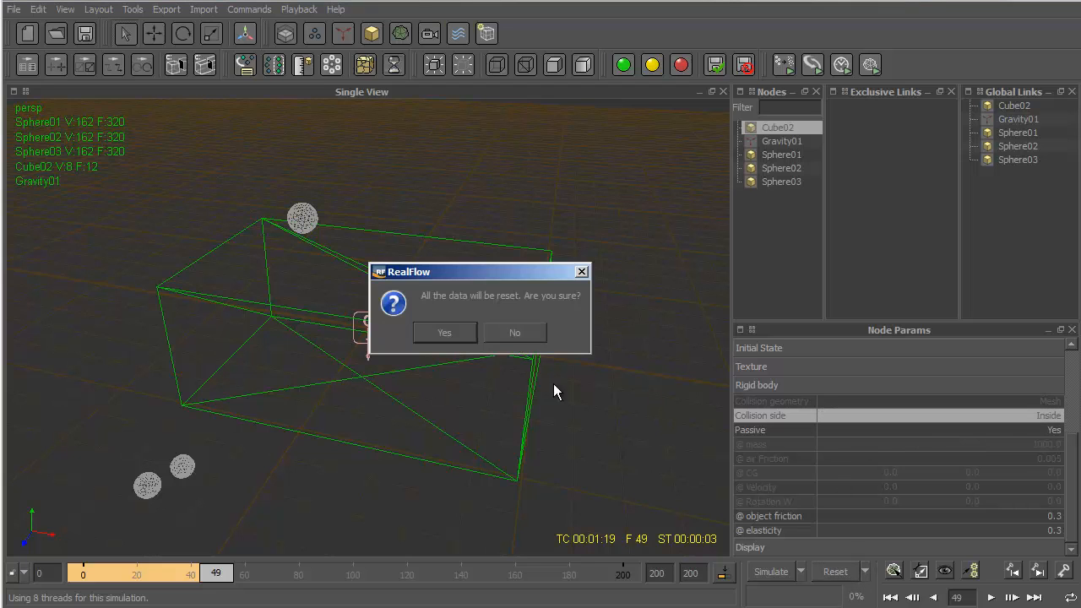
click(445, 332)
click(772, 573)
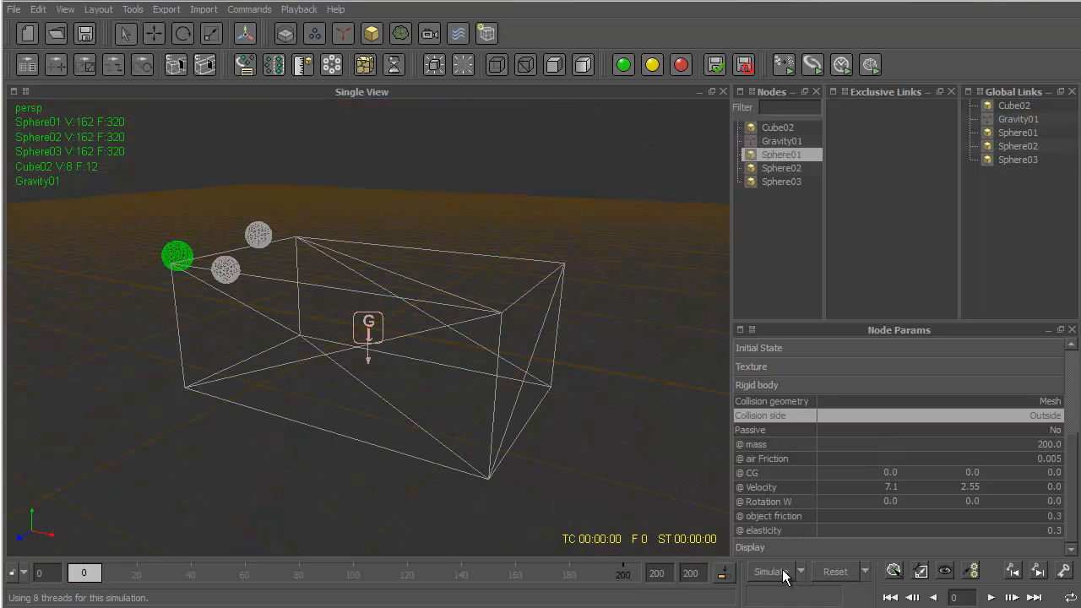
click(783, 571)
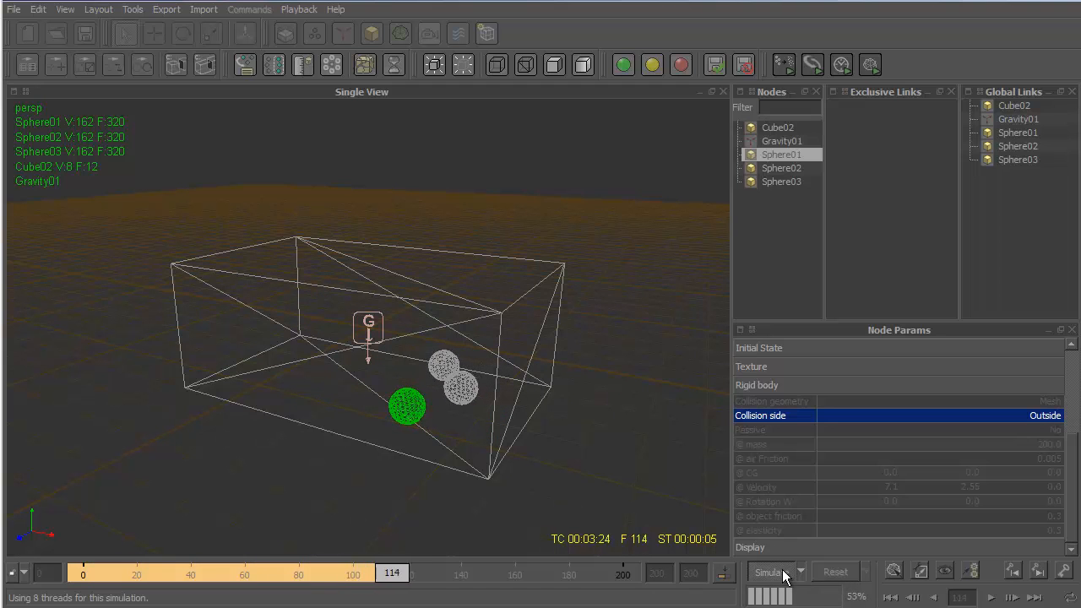
click(783, 572)
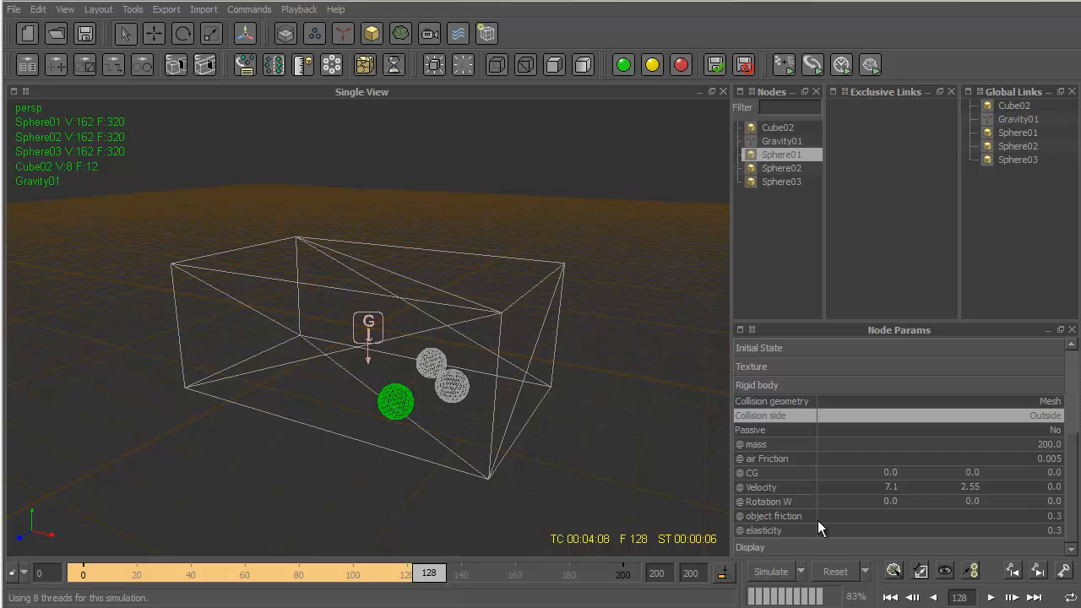
Set the rigid body object friction of Sphere01, Sphere02 and Sphere03 to 0.6.
click(785, 180)
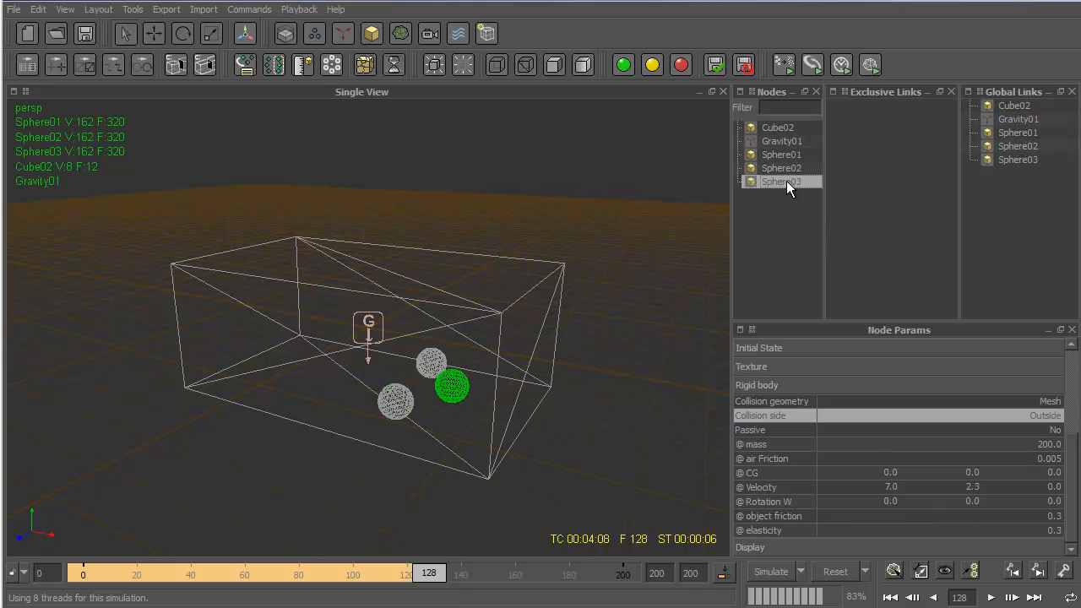
click(775, 155)
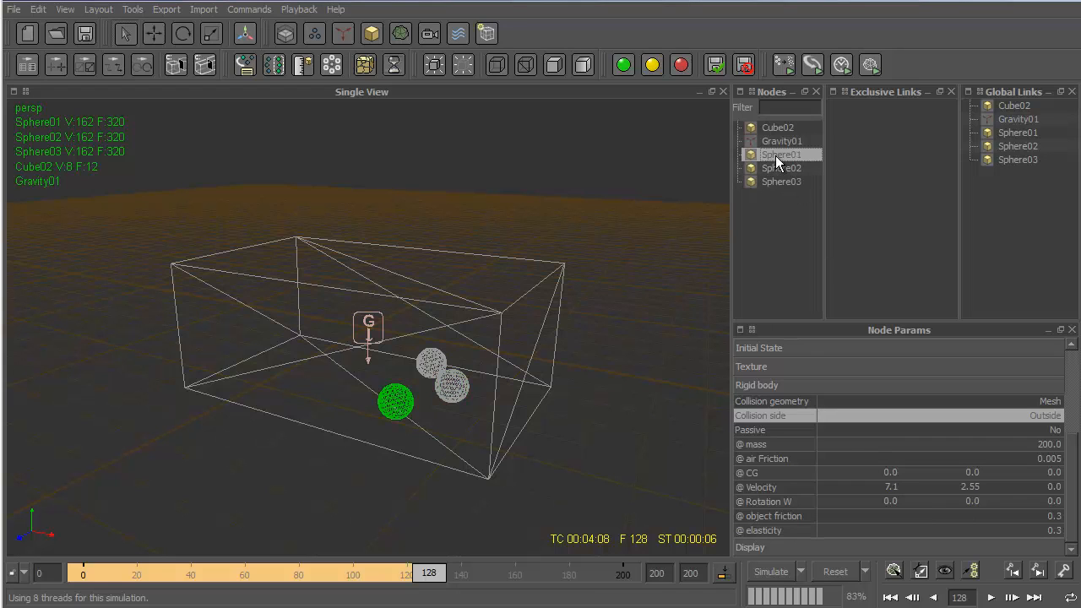
shift+click(779, 181)
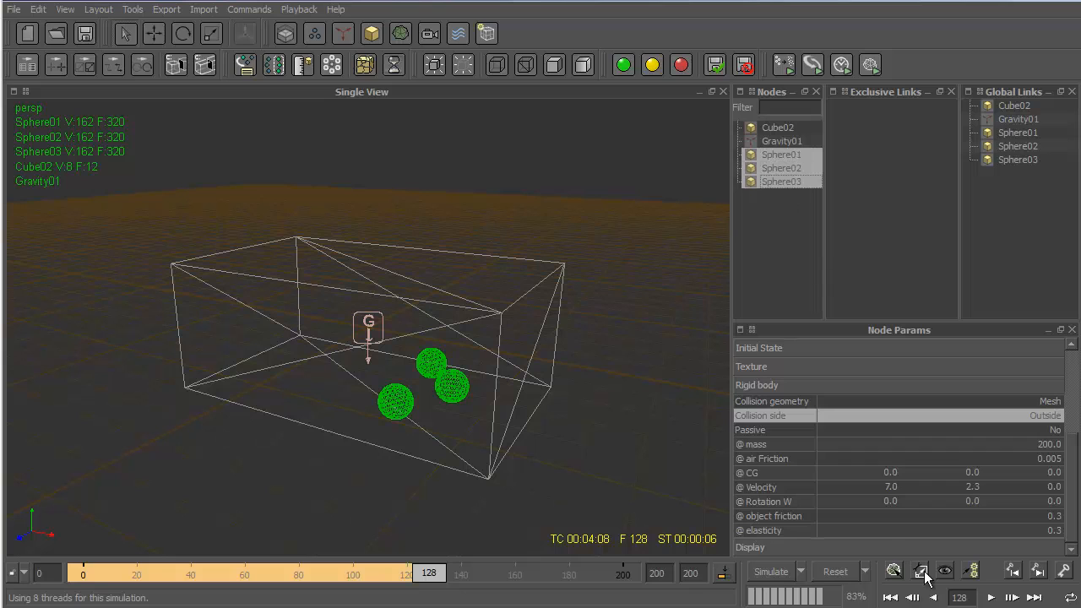
click(1051, 516)
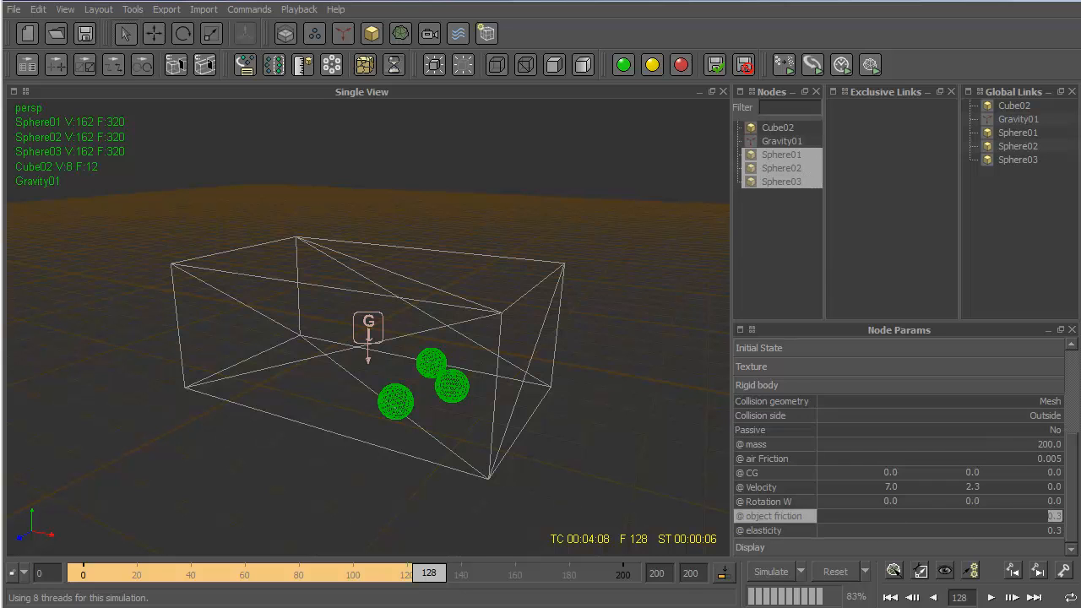
text(0.6)
Rerun the simulation from a reset scene, stop it partway and save the project.
click(835, 572)
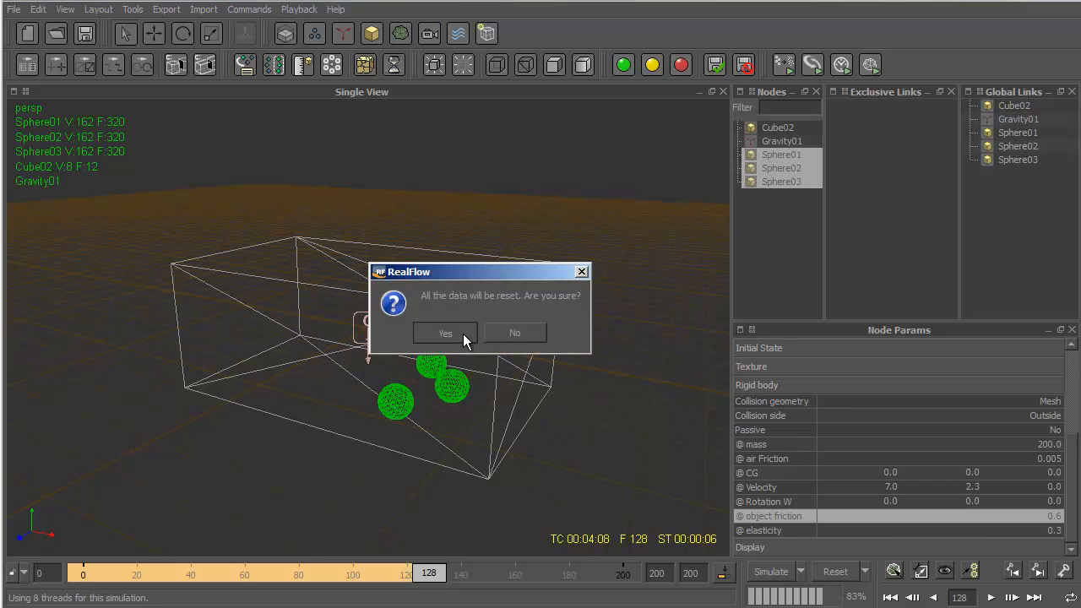
click(462, 333)
click(778, 577)
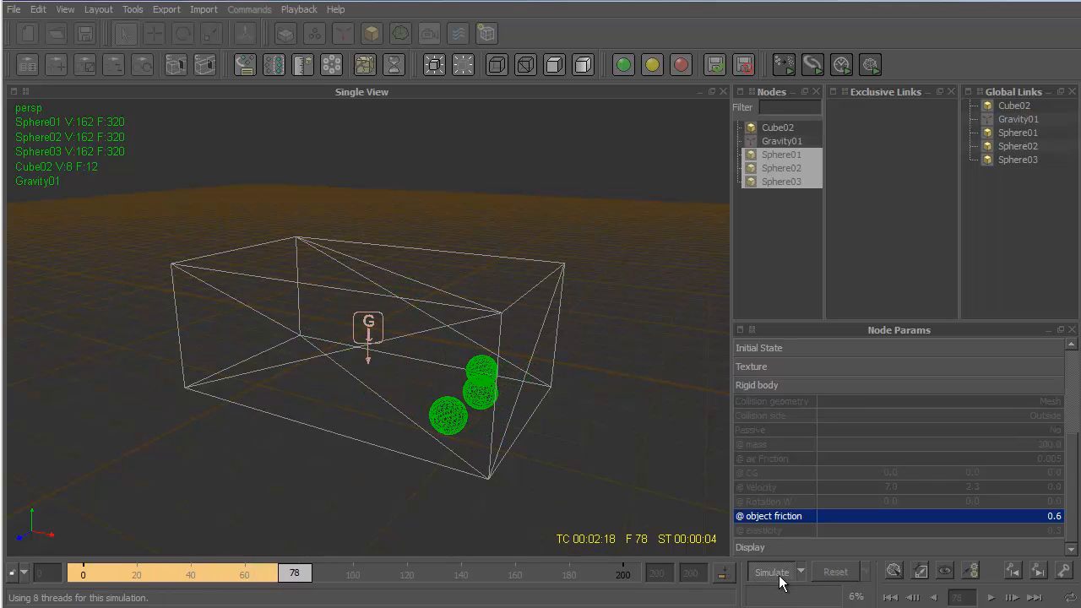
click(778, 574)
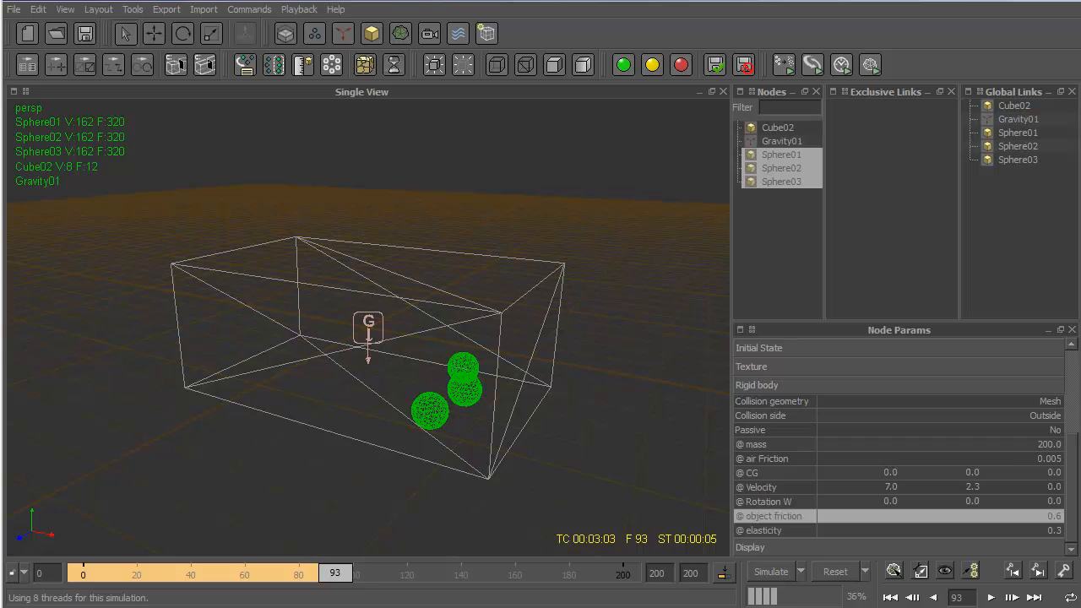
key(ctrl+s)
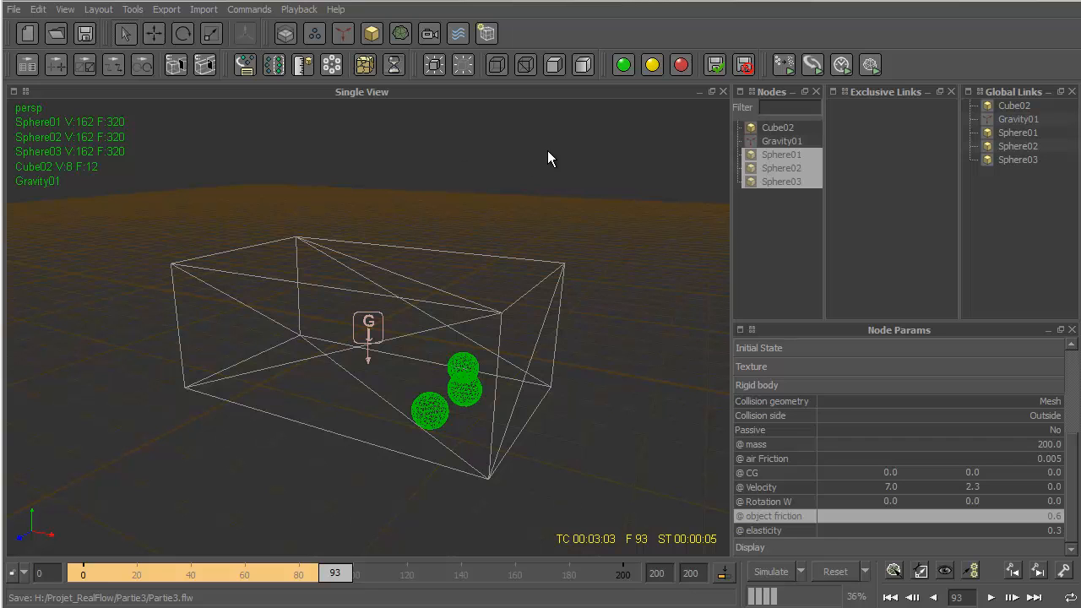
Switch to the top view and add a Square particle emitter.
click(595, 161)
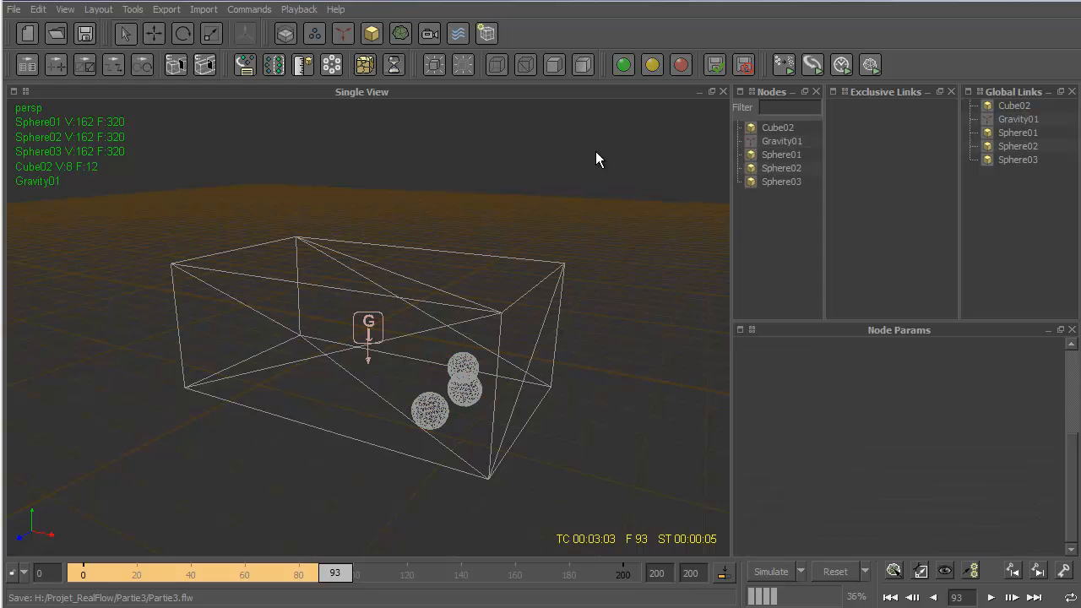
key(1)
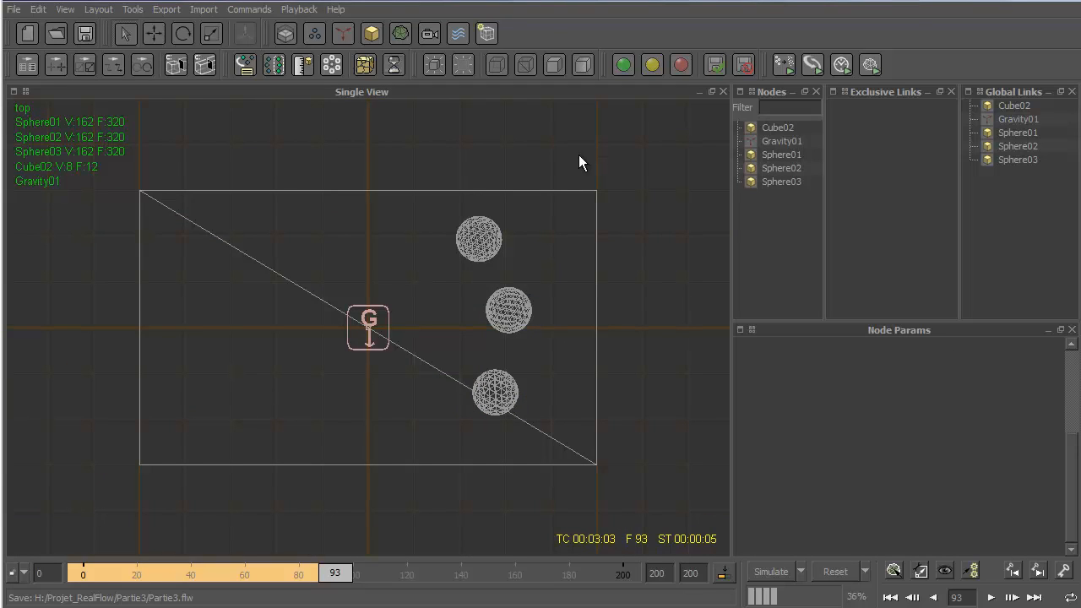
click(313, 26)
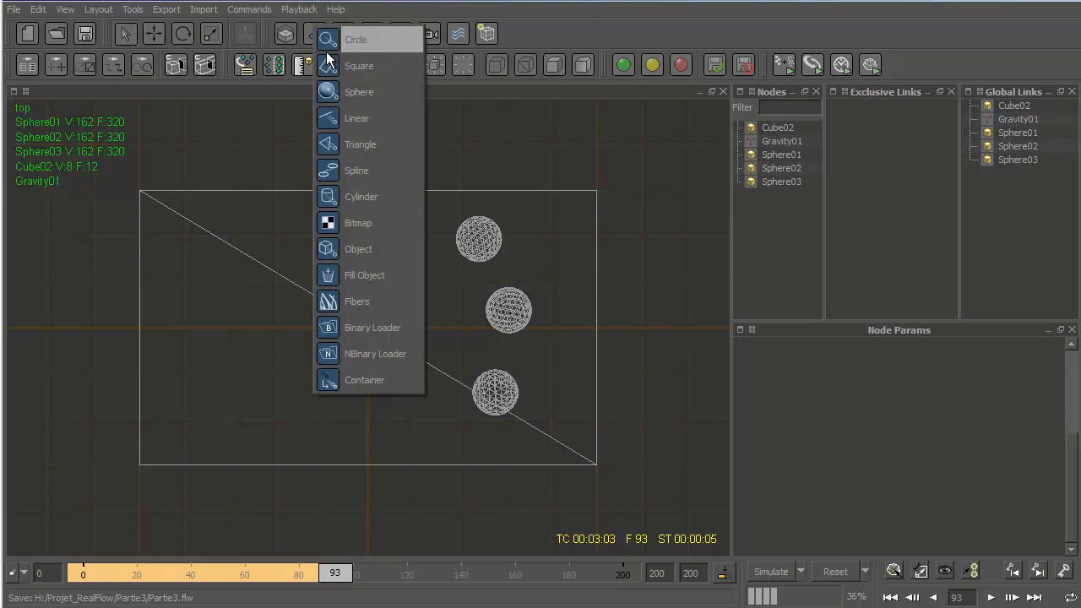
click(355, 66)
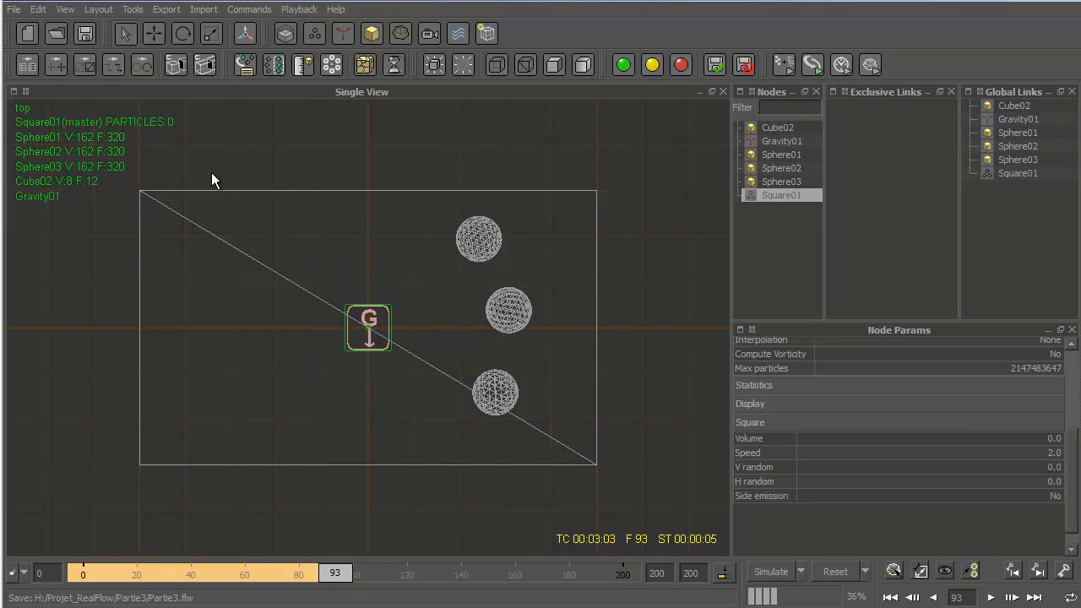
Move Square01 along negative X to near the end of the cube opposite the spheres and scale it to about 5.17 in Z.
click(156, 36)
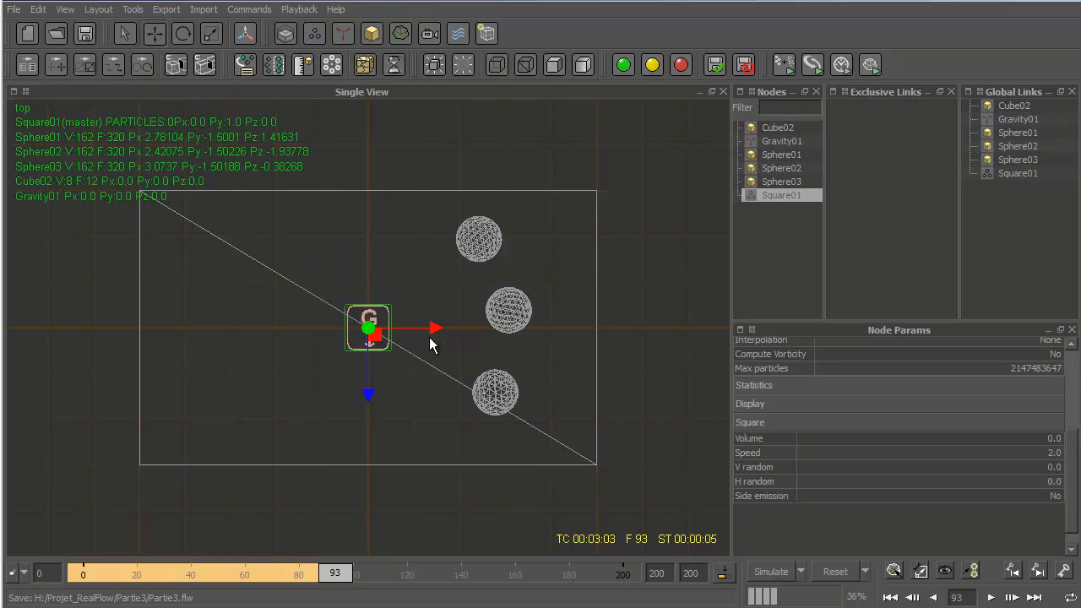
drag(435, 334, 261, 332)
click(210, 34)
drag(194, 392, 206, 590)
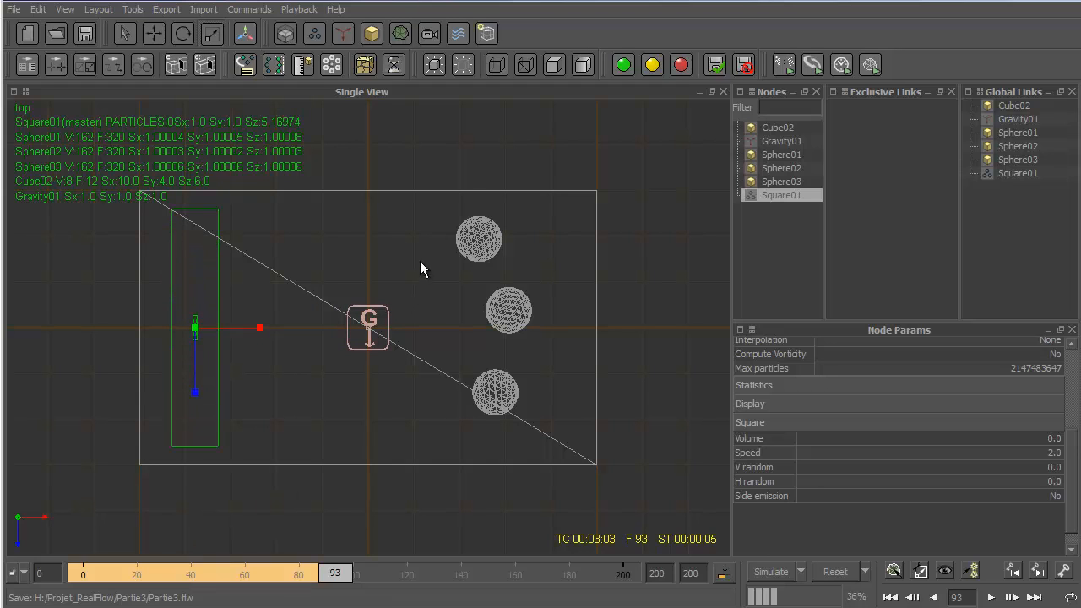
Add a second Square particle emitter to the scene.
click(318, 32)
click(386, 73)
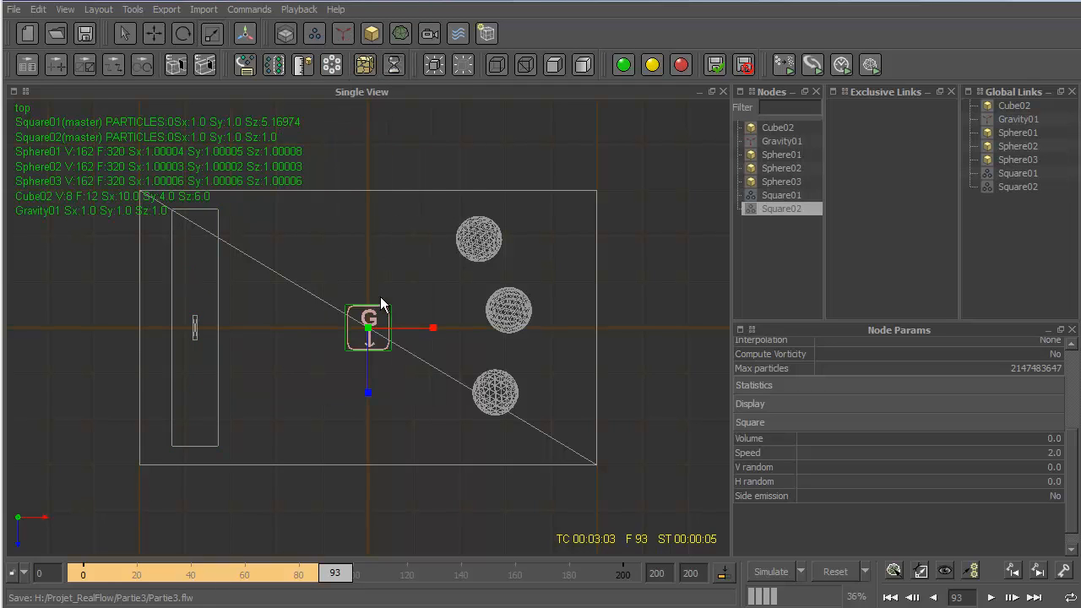
Move Square02 along positive X to about 3.73, near the spheres' end of the cube, and scale it to about 4.82 in Z.
click(160, 36)
drag(436, 332, 608, 336)
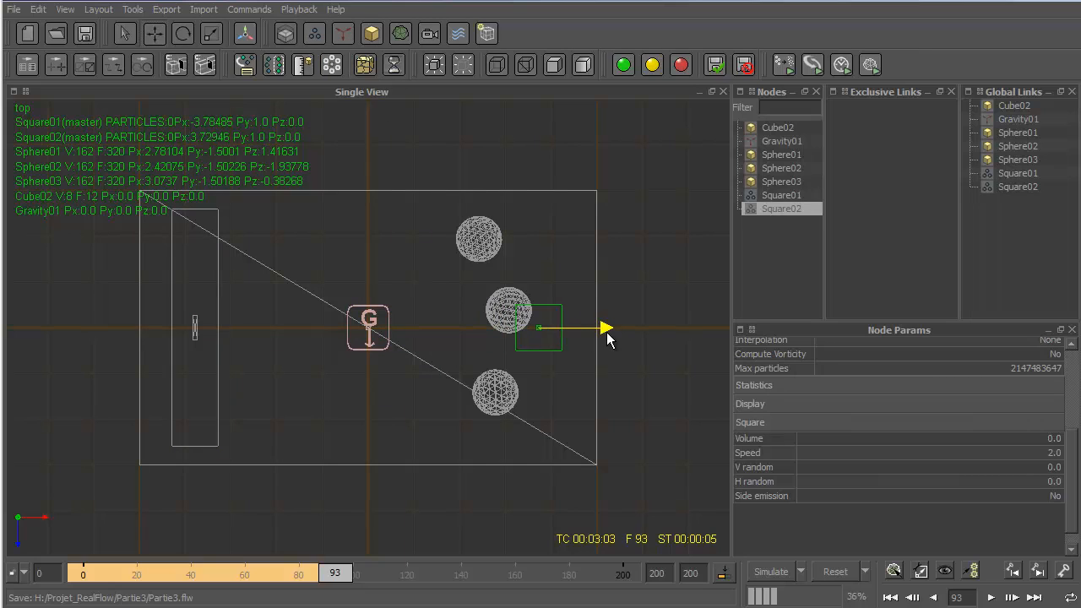
click(211, 33)
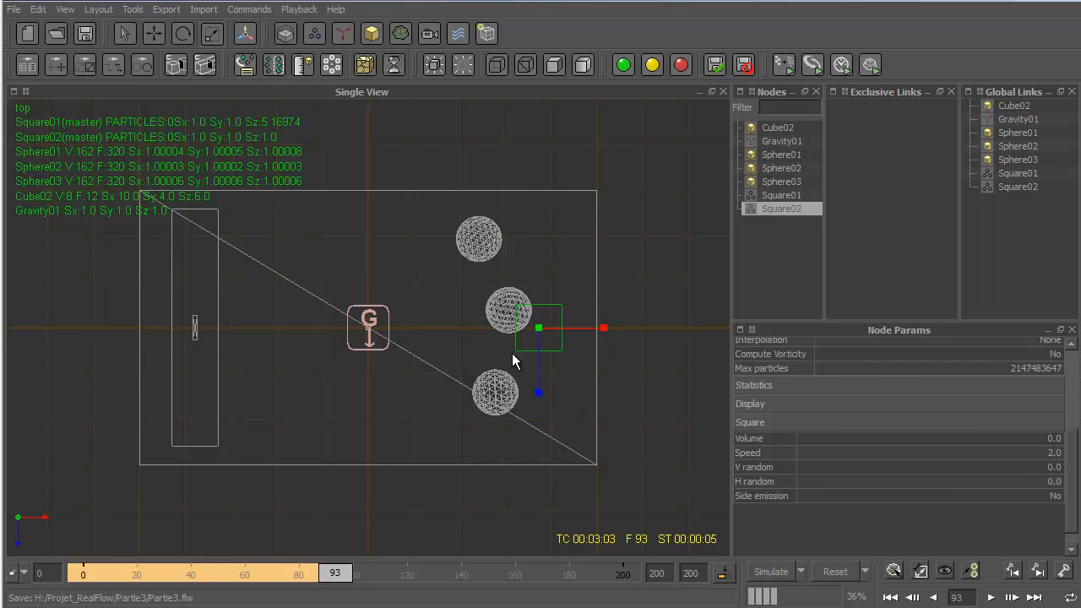
drag(539, 394, 540, 591)
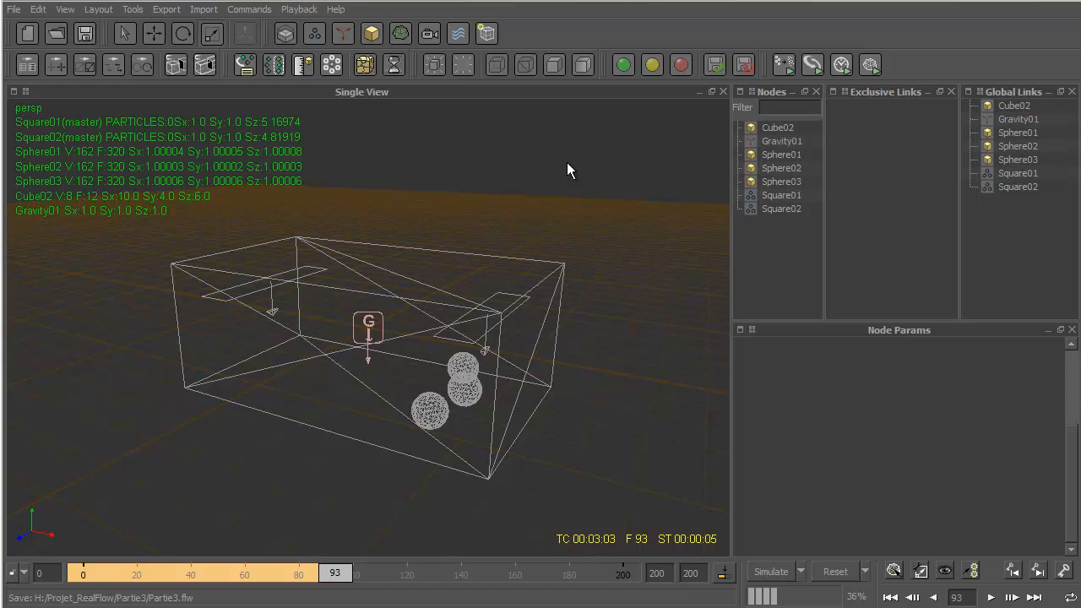
Set the simulation state of Cube02, Sphere01, Sphere02 and Sphere03 to inactive.
click(788, 126)
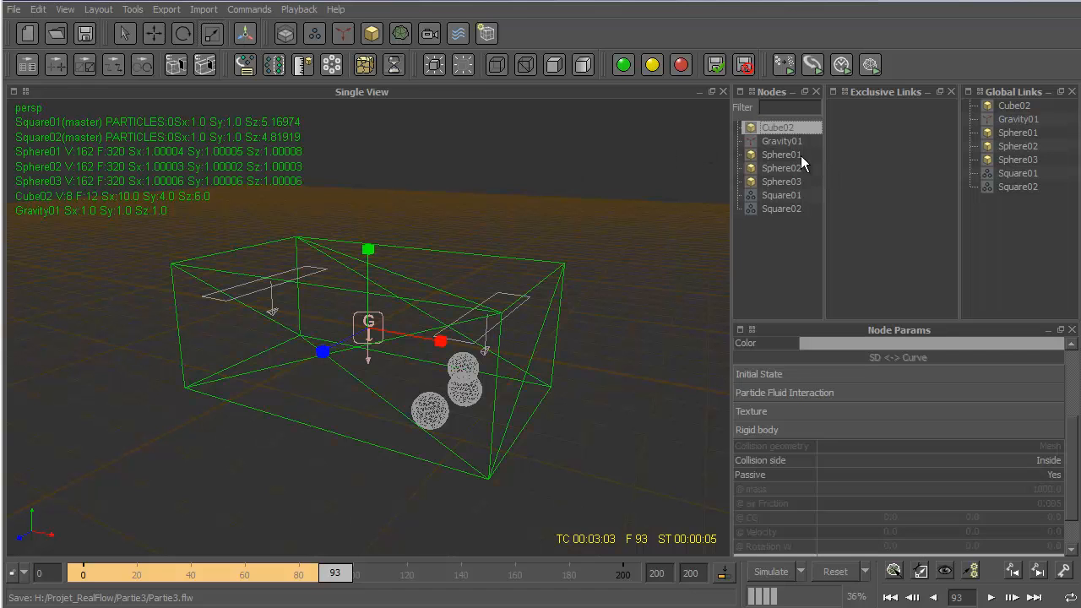
ctrl+click(801, 155)
ctrl+click(797, 168)
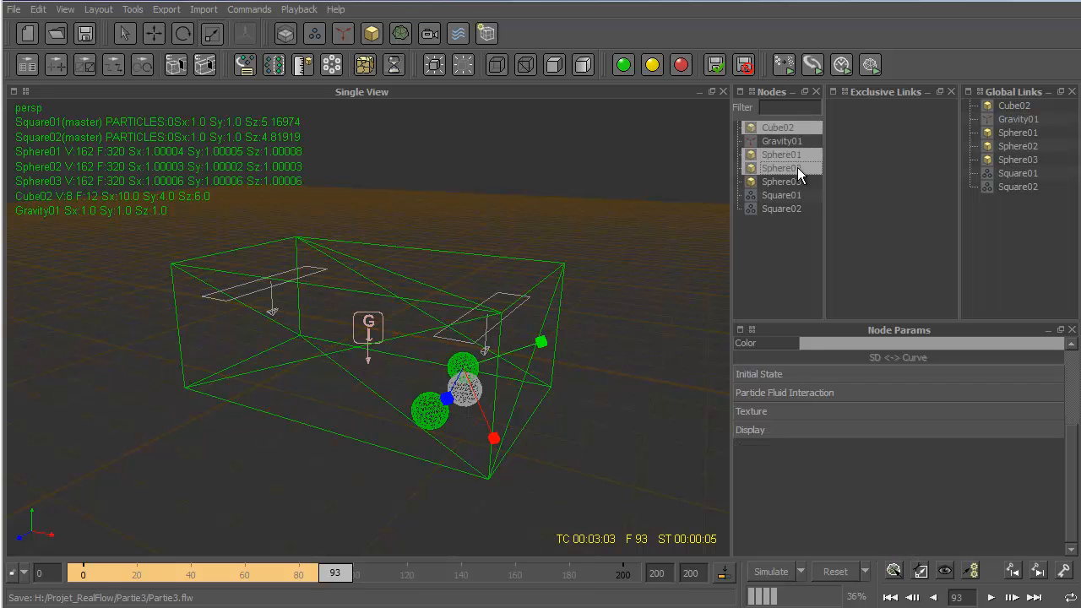
ctrl+click(797, 182)
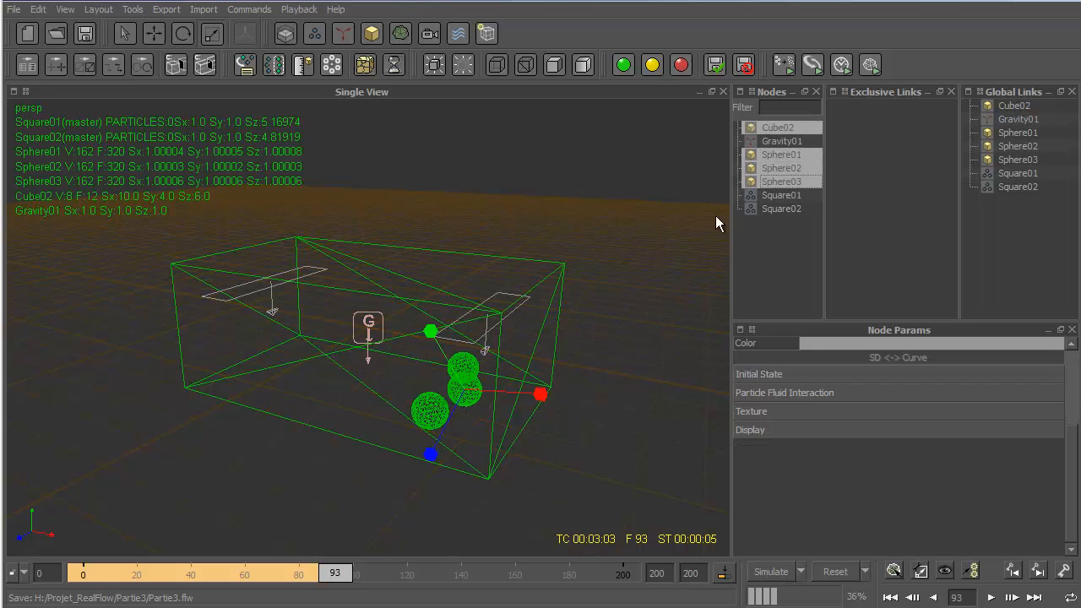
click(683, 65)
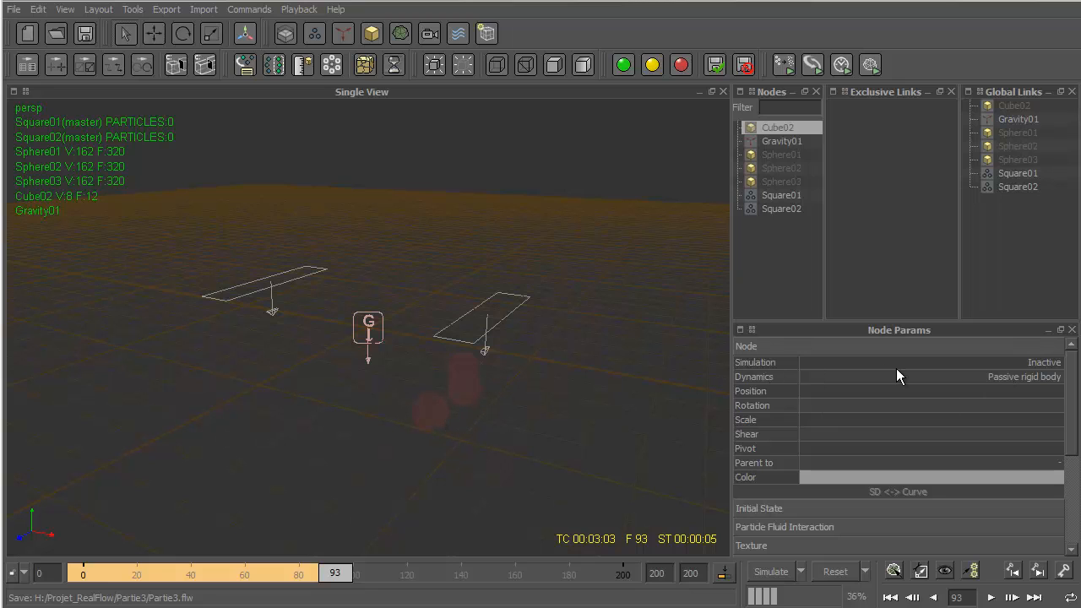
click(778, 261)
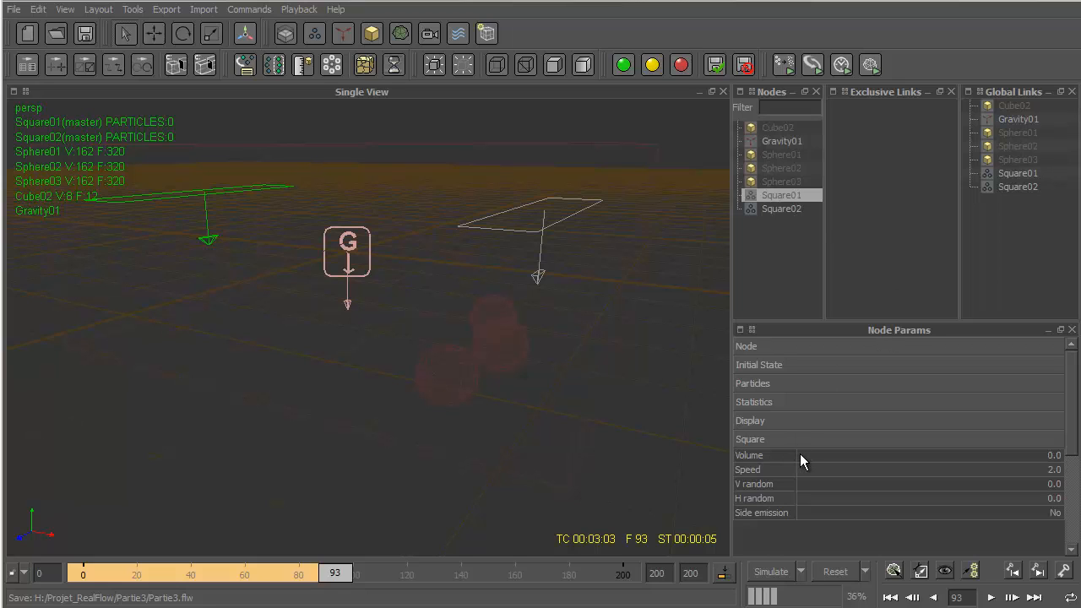
Set Square01's Volume to 2.5, Speed to 0, V random to 1 and H random to 1.
click(1053, 455)
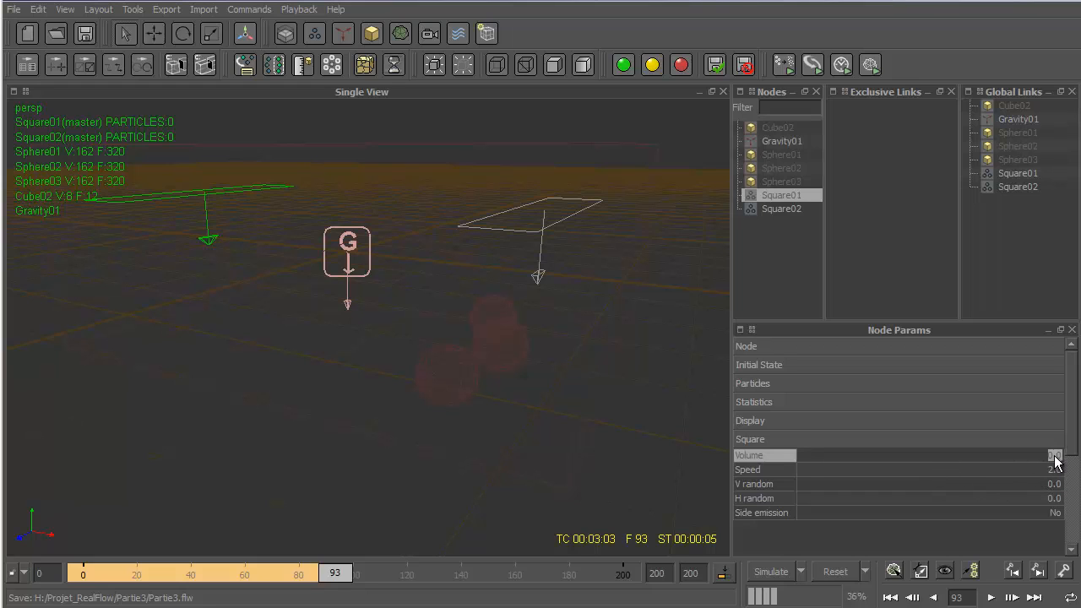
text(2.5)
key(Return)
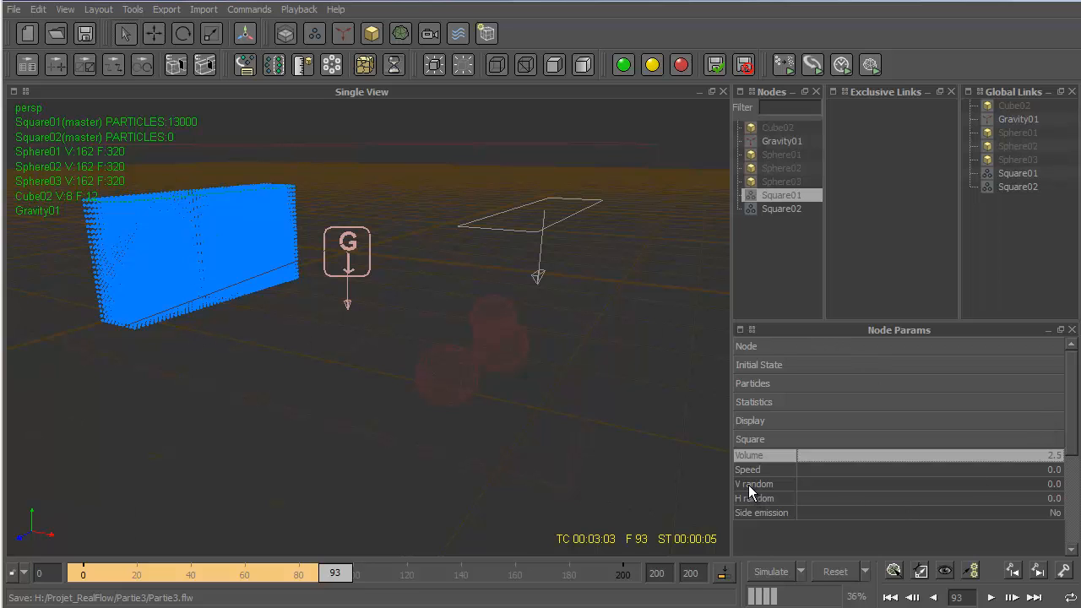
double_click(1056, 485)
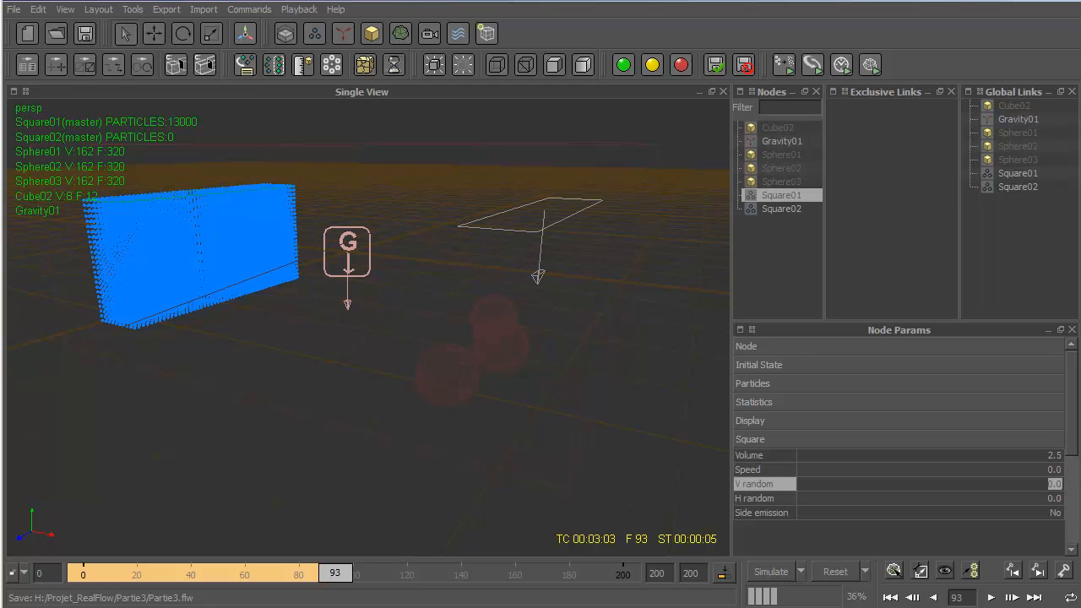
text(1)
key(Tab)
text(1)
key(Return)
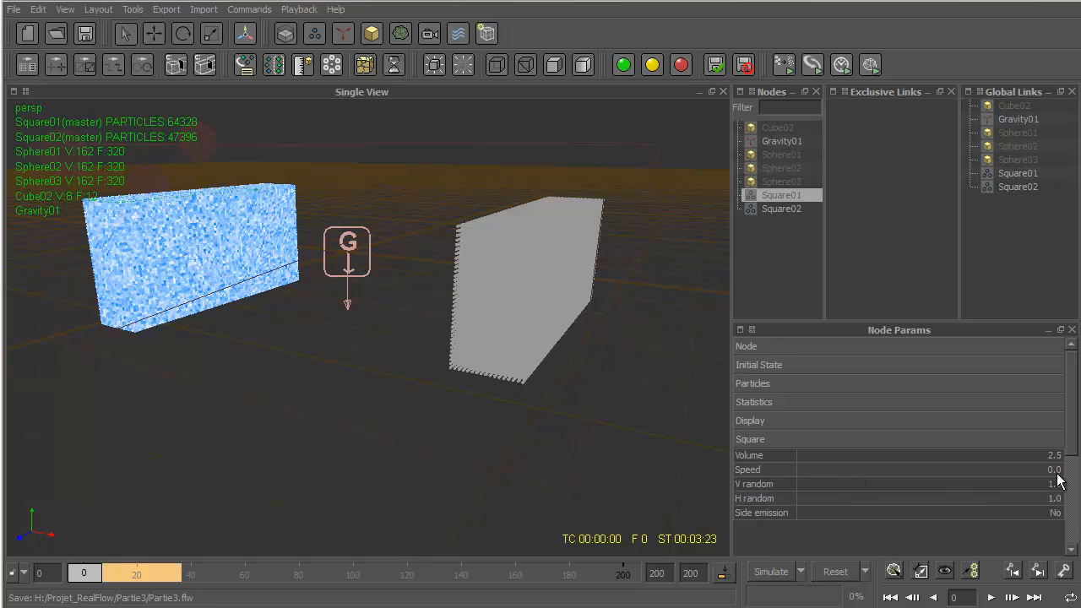
Check Square02's emitter parameters and set Cube02's simulation state back to active.
click(771, 209)
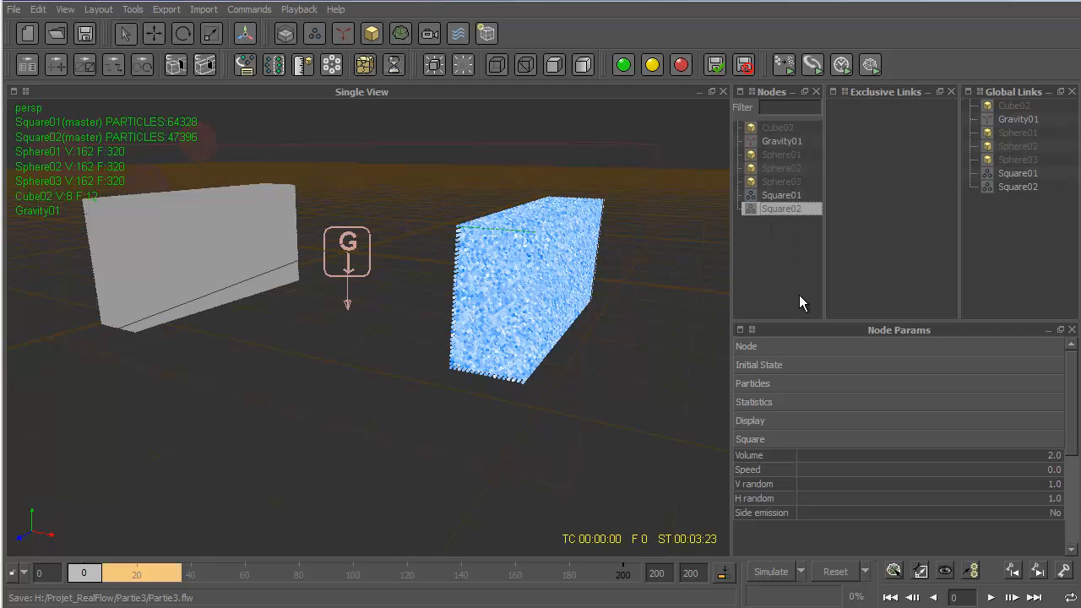
click(785, 128)
click(624, 66)
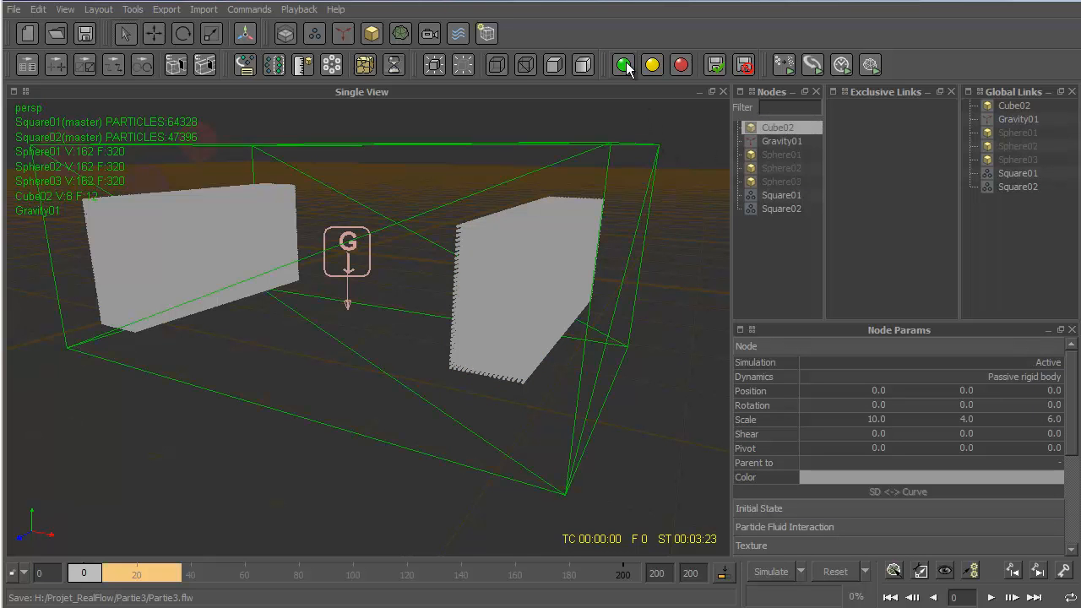
click(683, 125)
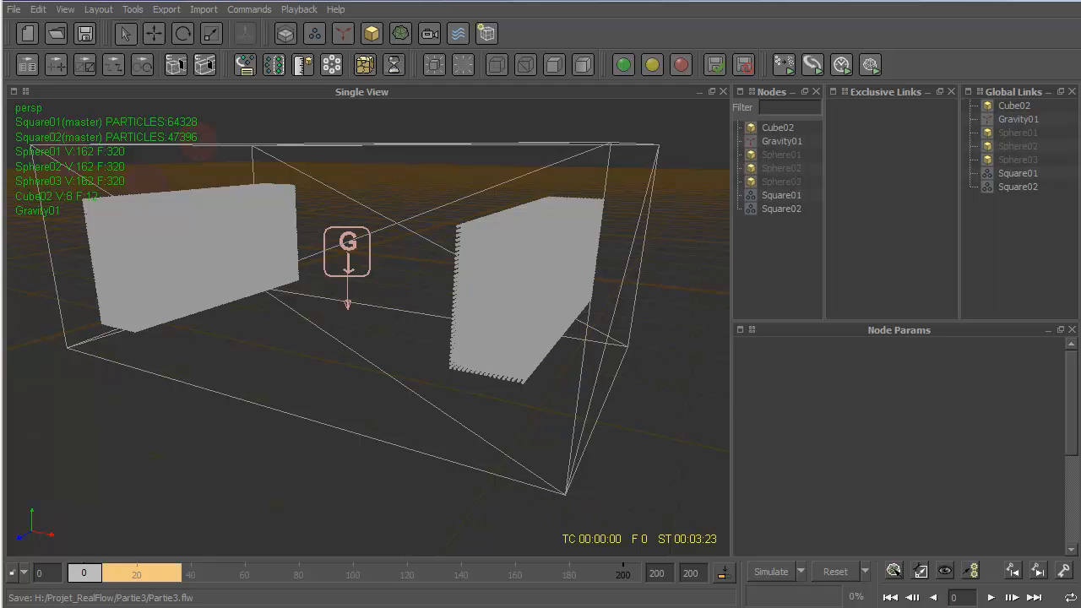
Review the particle parameters of Square01 and Square02 together, including internal and external pressure, viscosity and surface tension.
drag(797, 191, 770, 248)
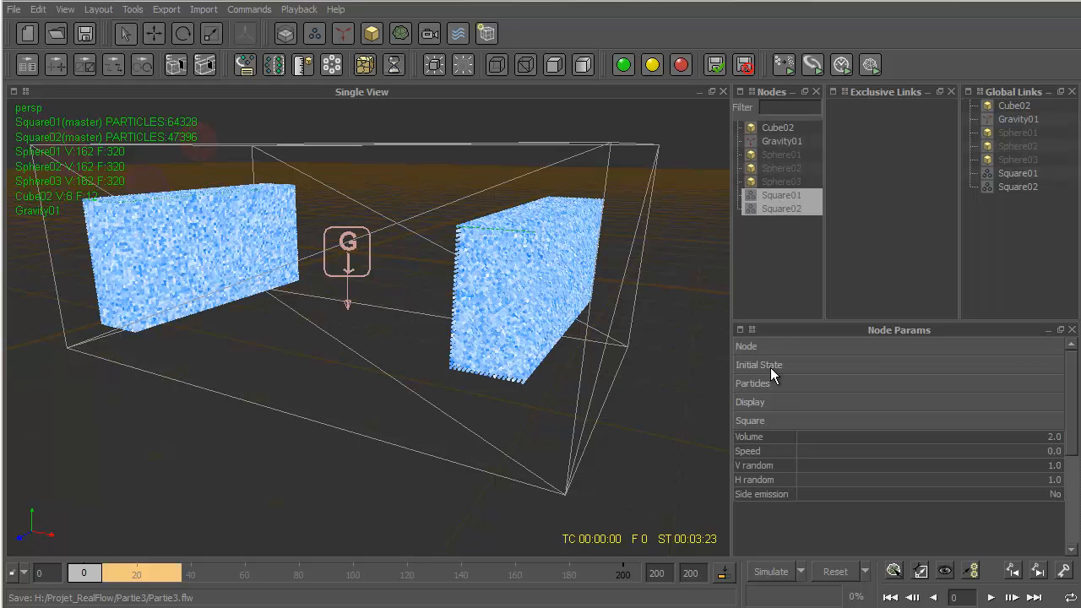
click(861, 381)
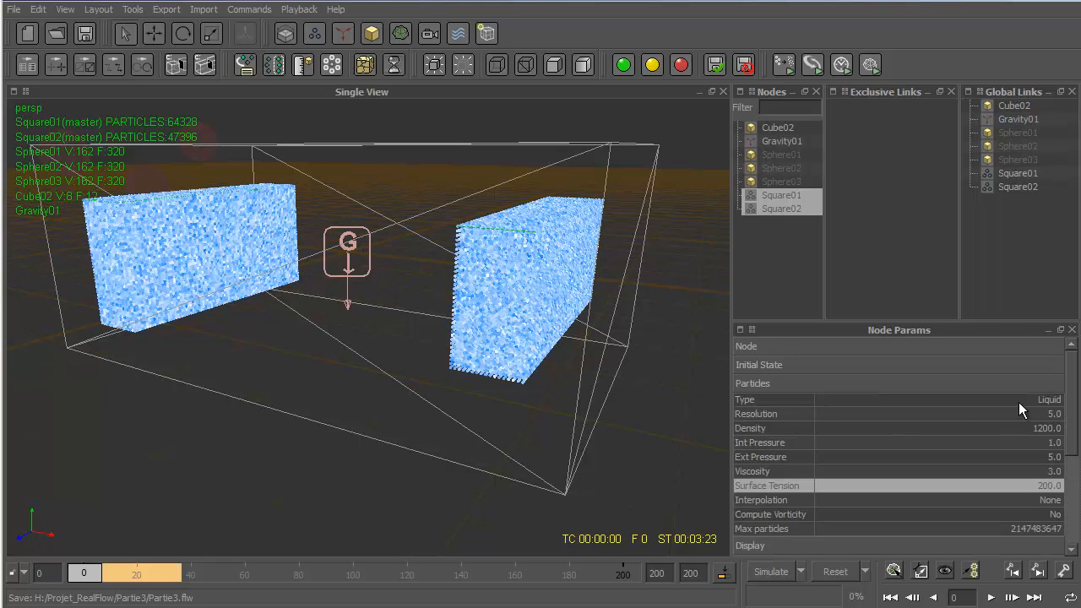
scroll(1071, 380, down, 2)
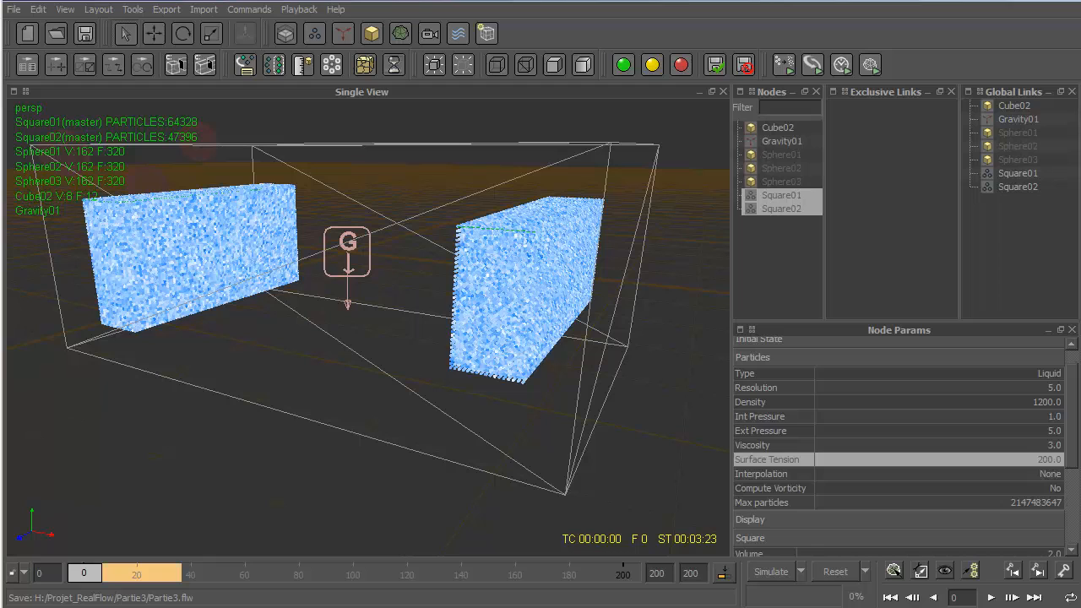
click(866, 418)
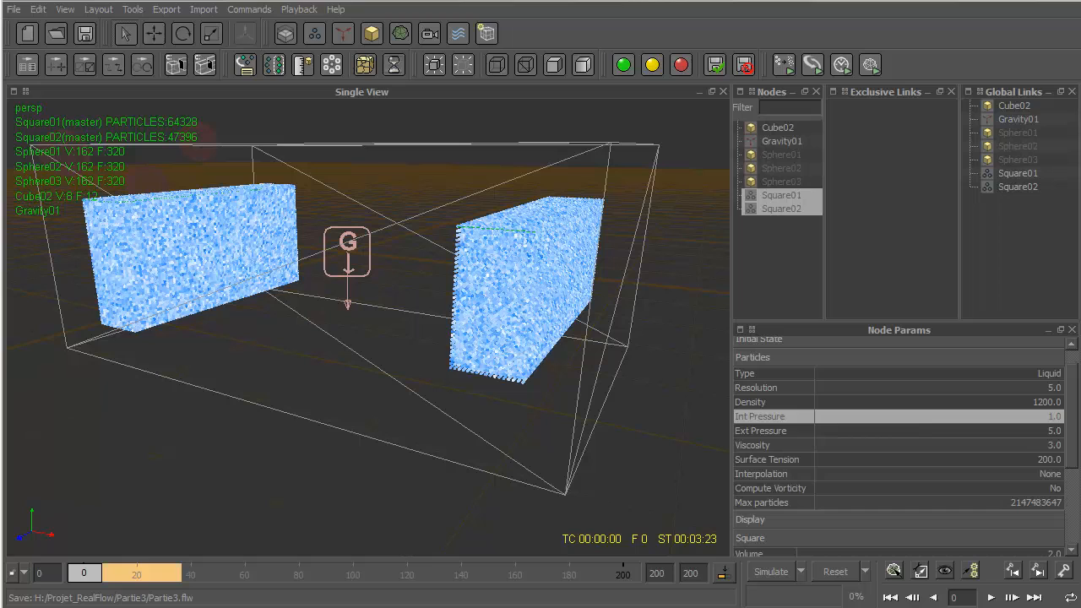
click(926, 432)
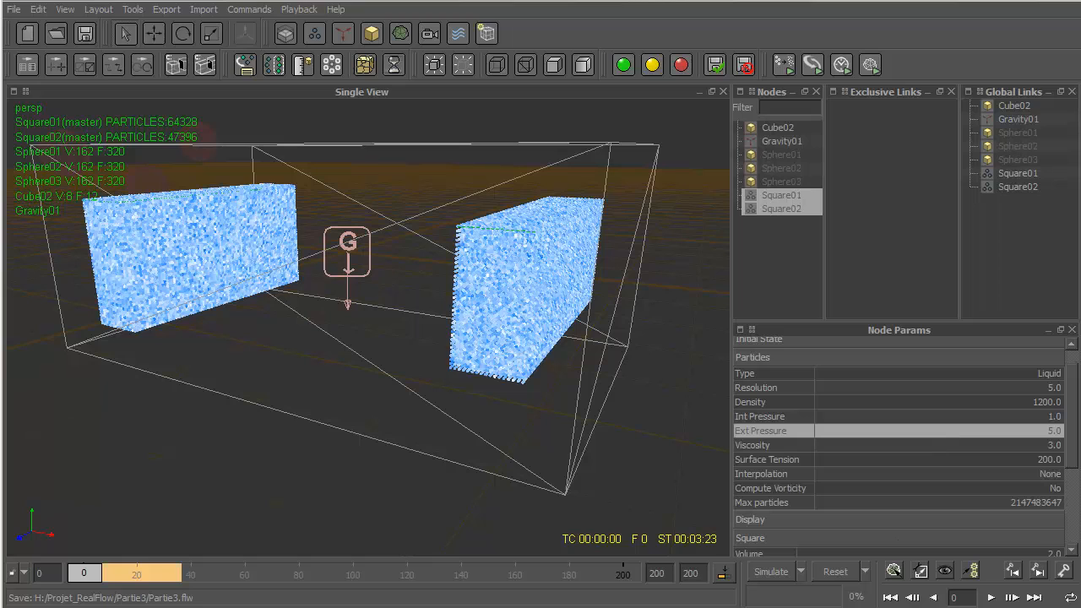
click(902, 444)
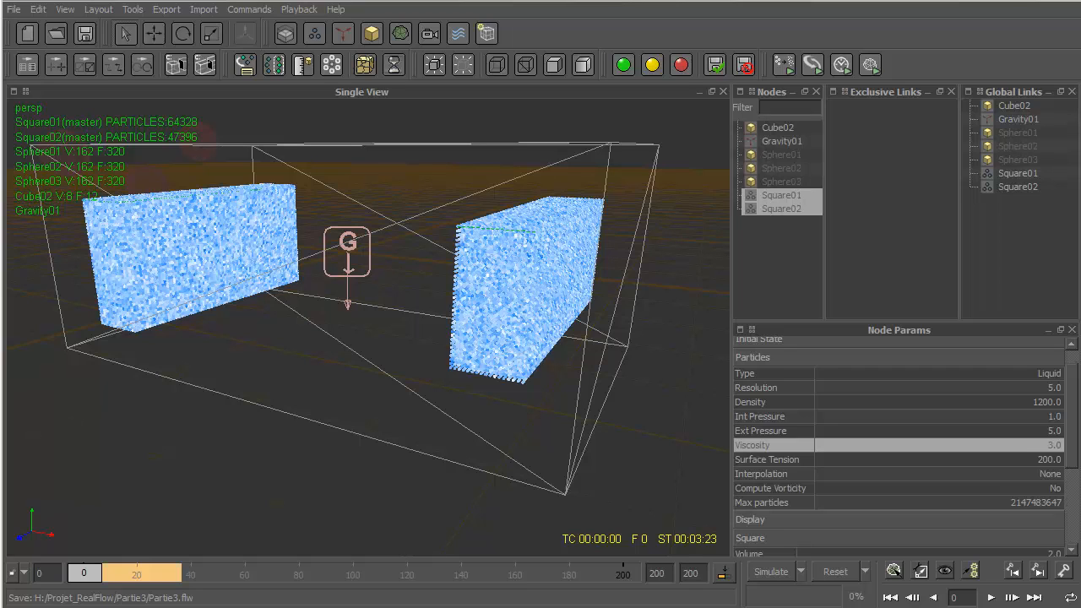
click(838, 457)
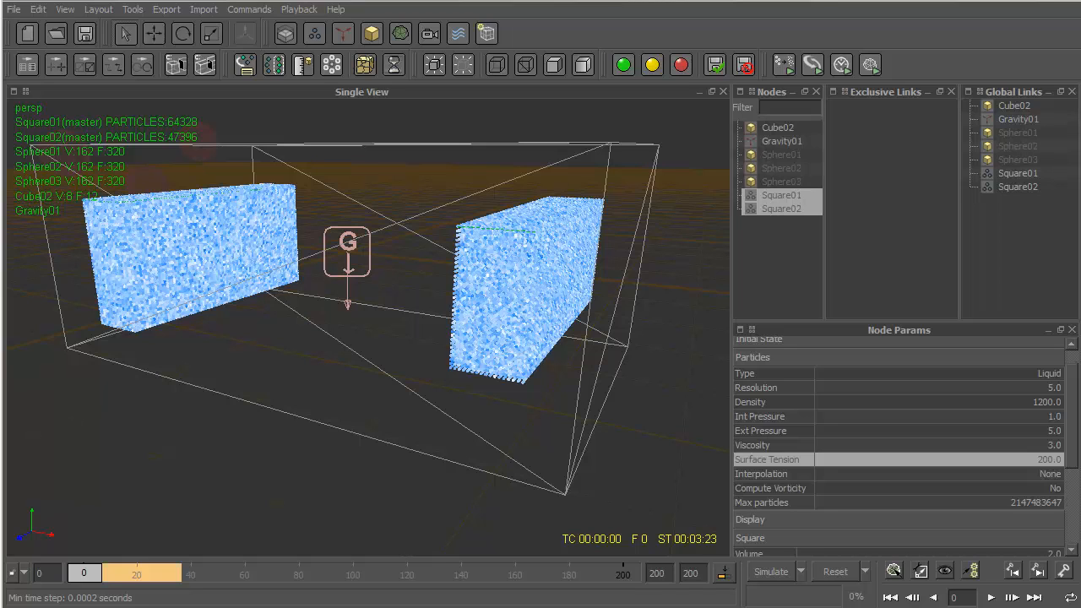
Review the time step mode and the minimum and maximum substeps in the simulation options.
click(800, 571)
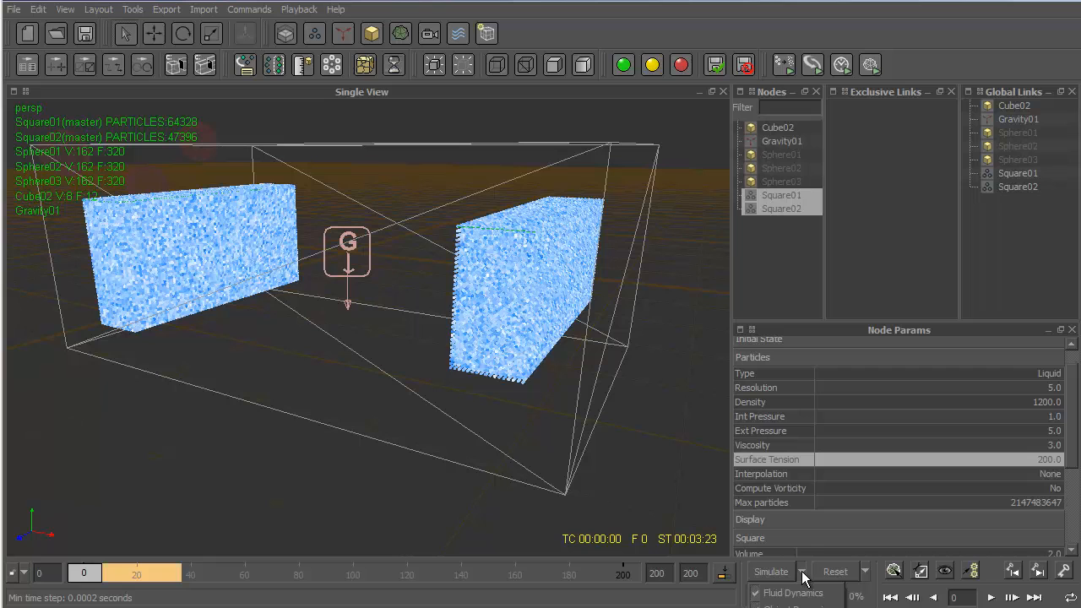
click(797, 604)
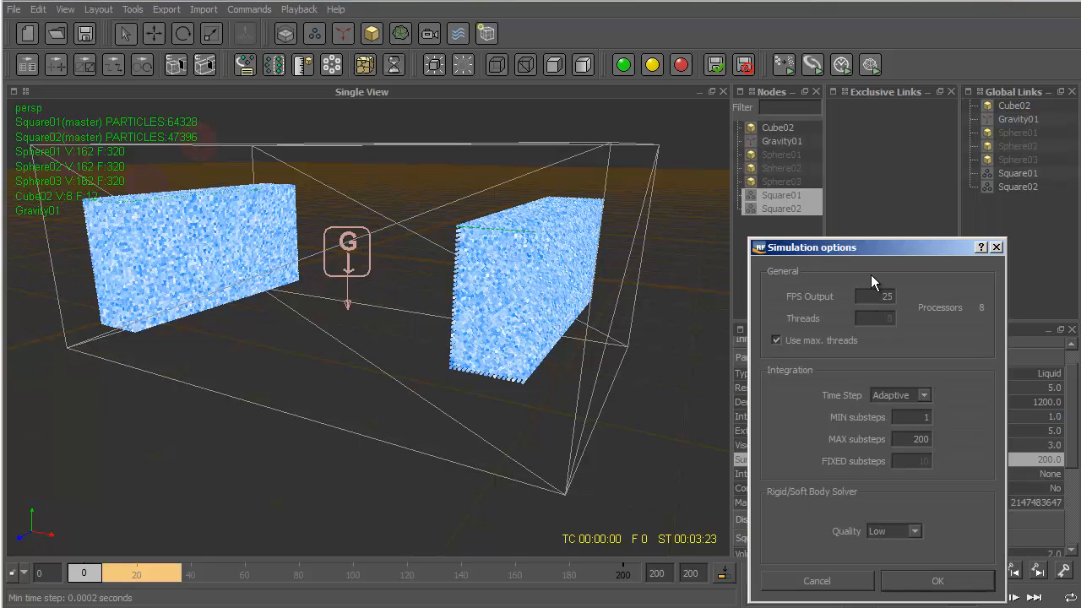
drag(878, 248, 912, 122)
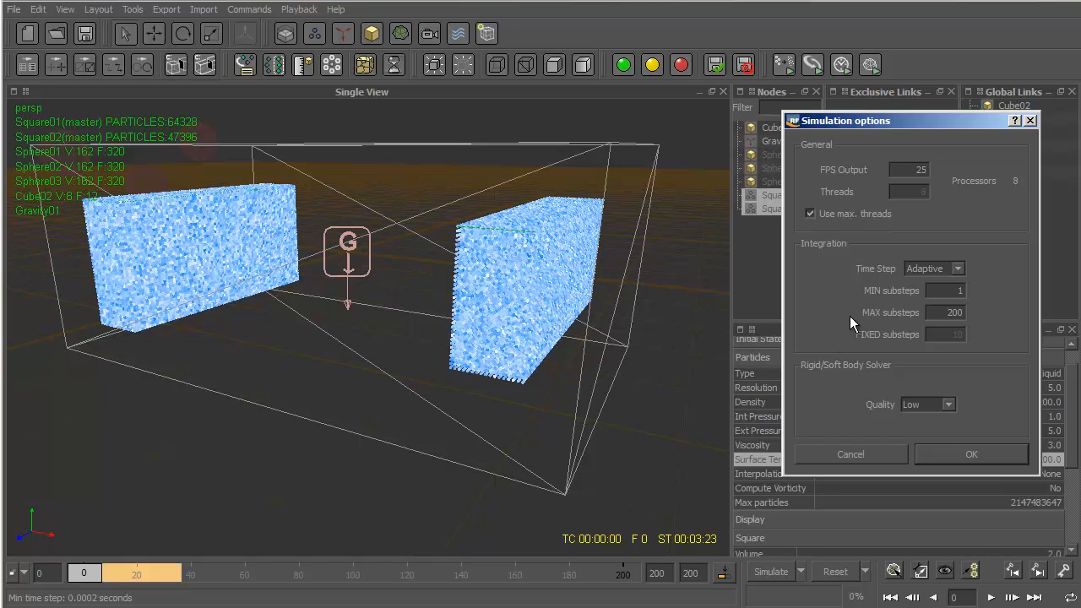
click(972, 460)
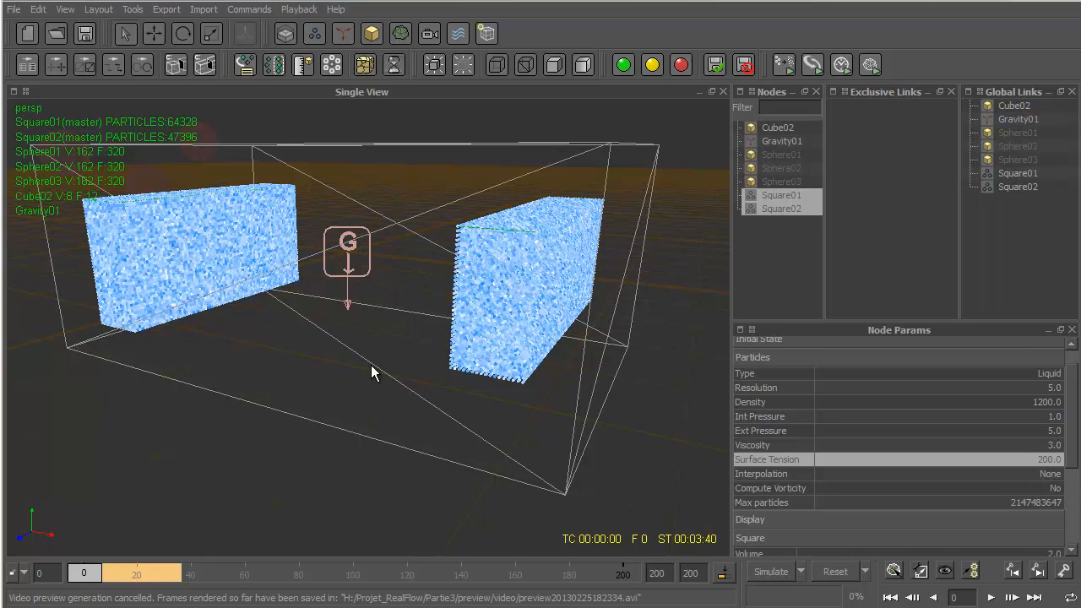
Inspect the simulated fluid at frame 27 and watch its preview video in the movie player.
drag(84, 579, 162, 577)
drag(978, 44, 622, 124)
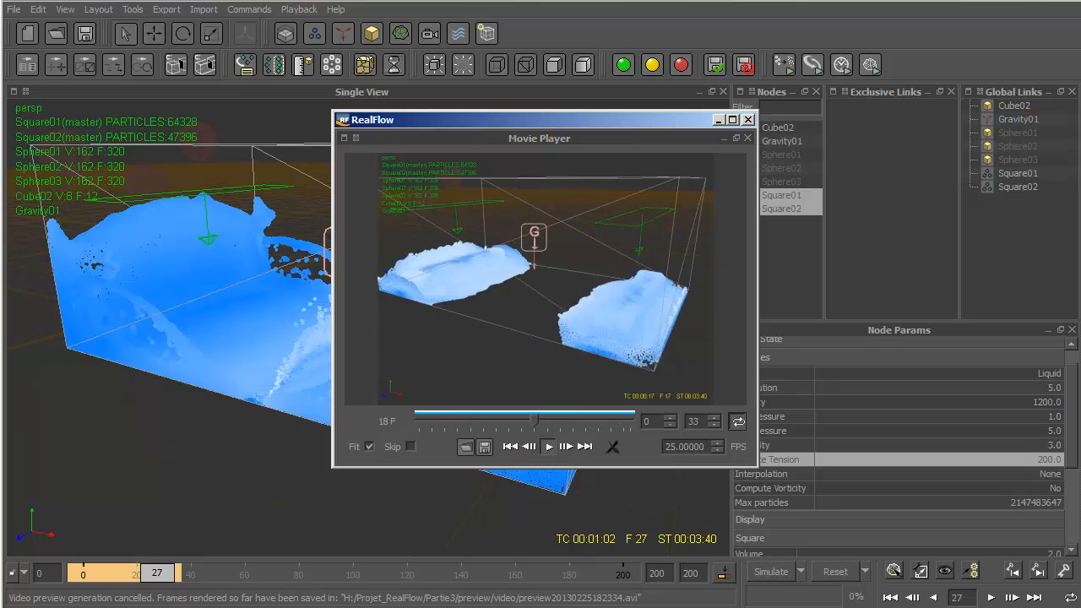
click(613, 447)
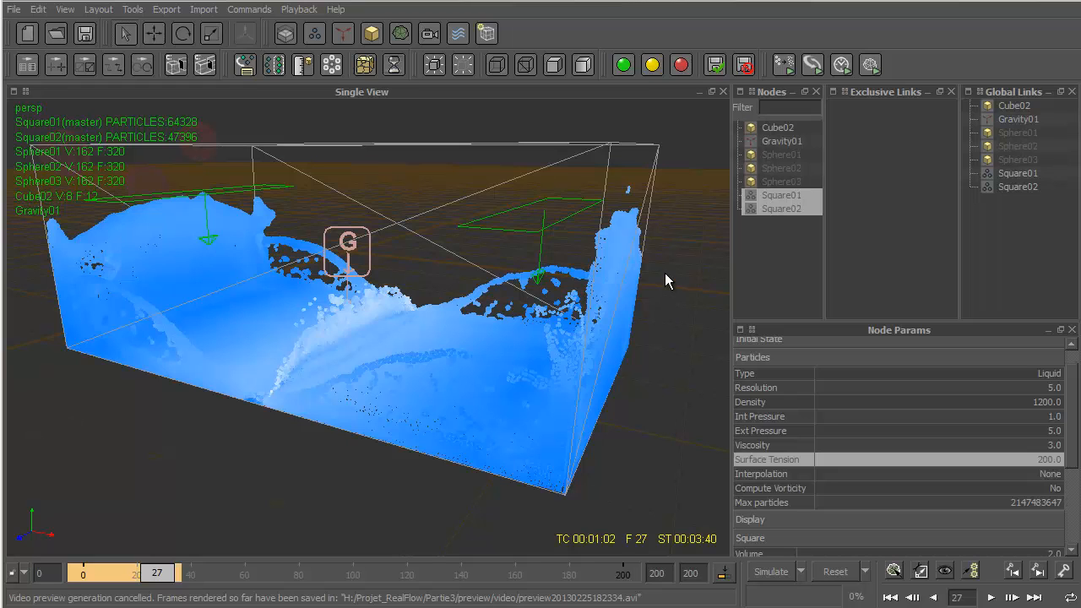
Select Cube02 and reset the simulation to its initial state.
click(648, 149)
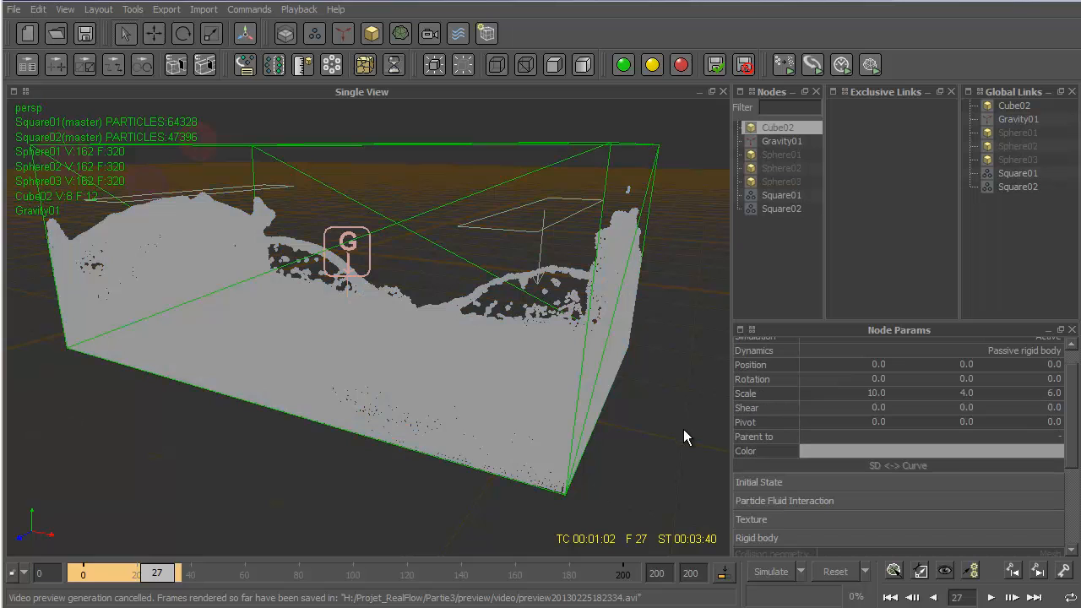
click(845, 572)
click(459, 328)
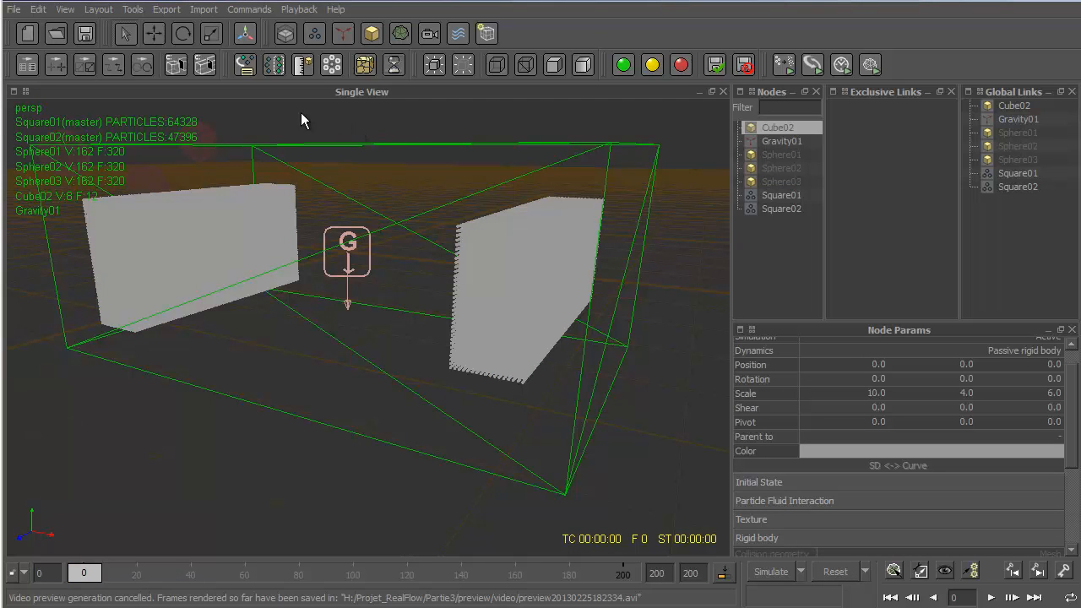
Add a Fill Object emitter and assign Cube02 as its object.
click(314, 32)
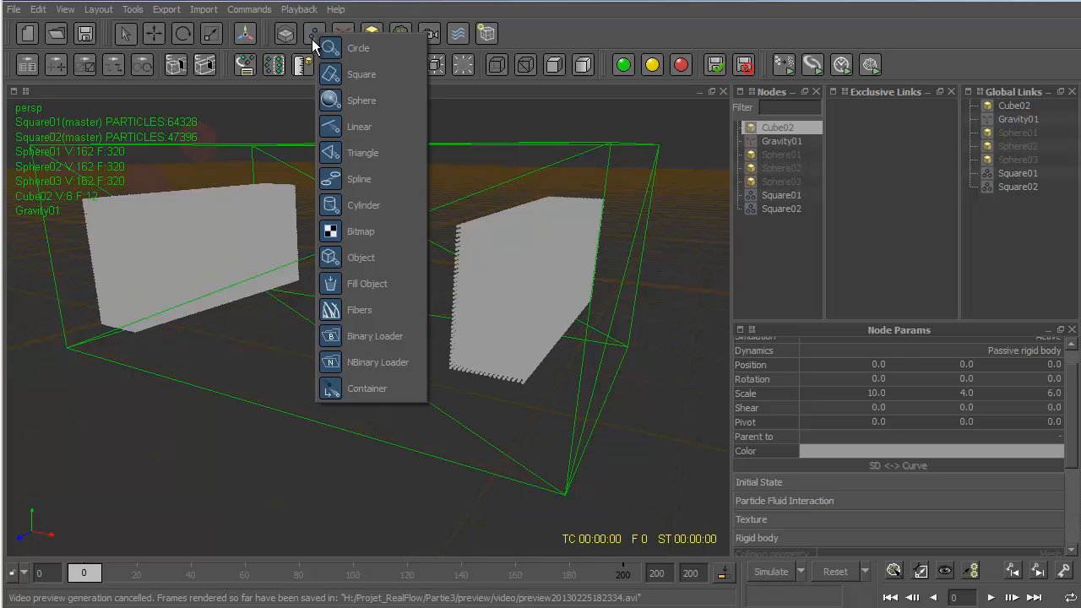
click(384, 287)
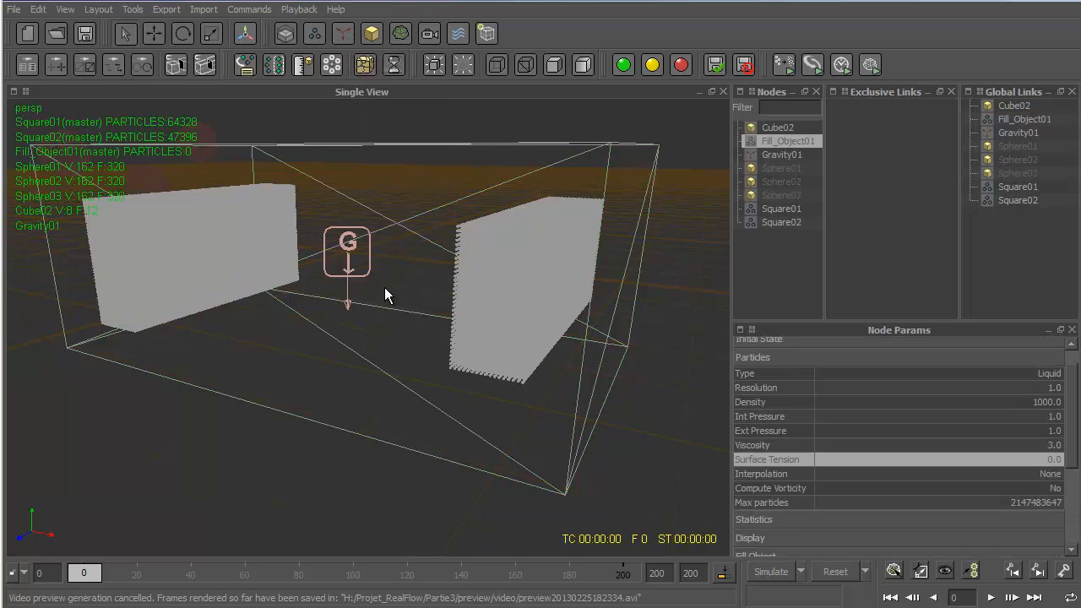
scroll(1075, 432, down, 4)
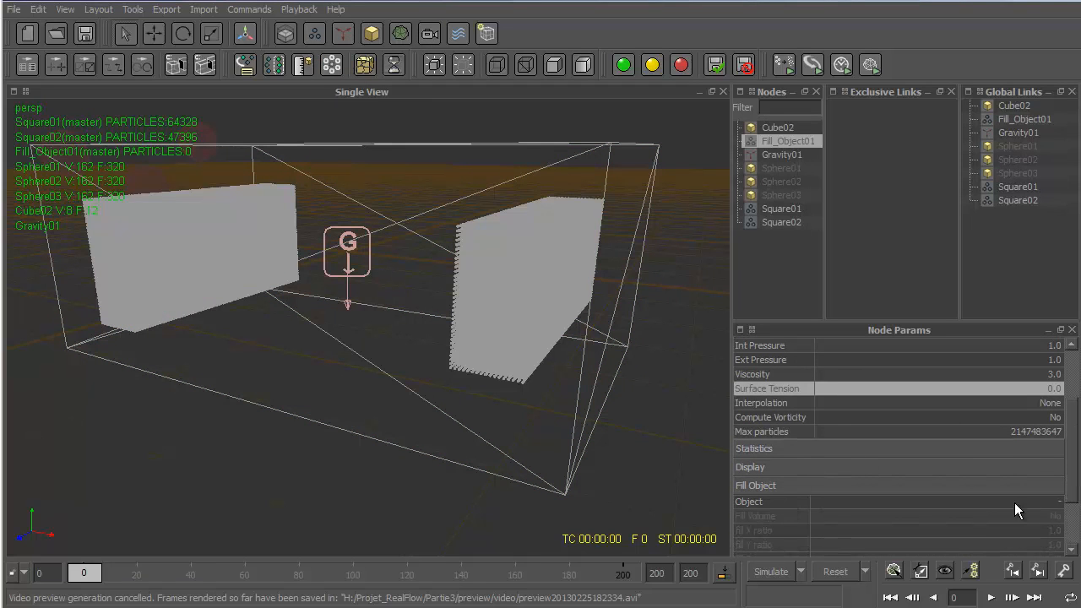
click(1061, 503)
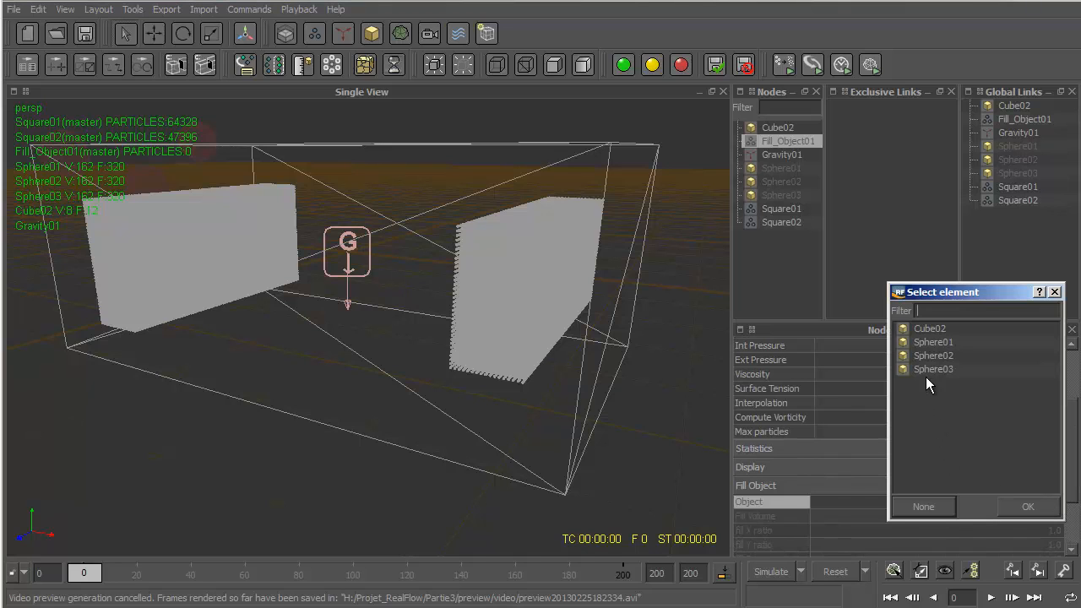
click(929, 329)
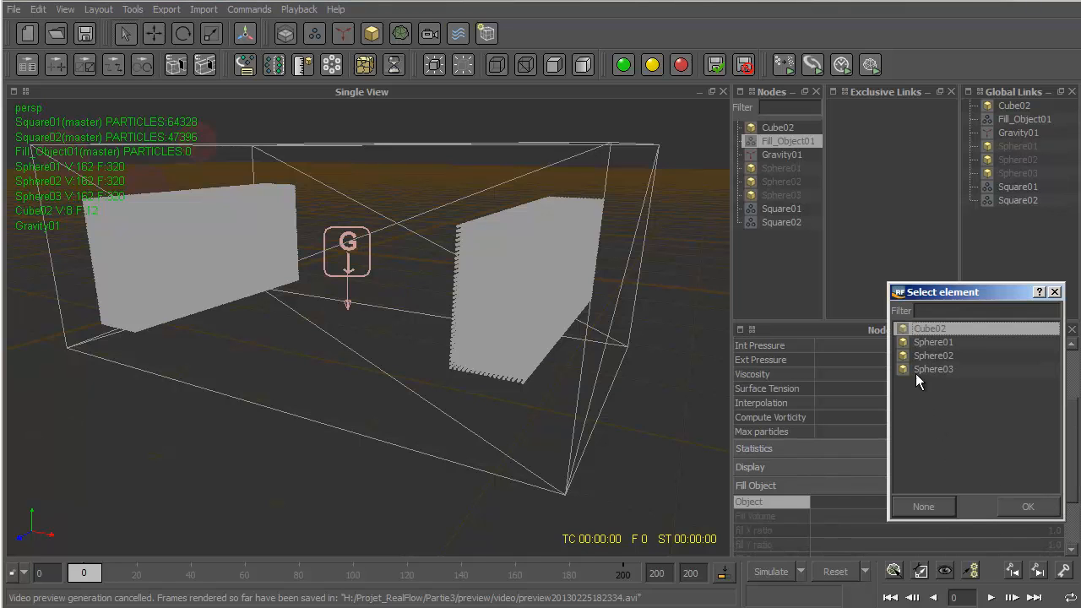
click(1027, 507)
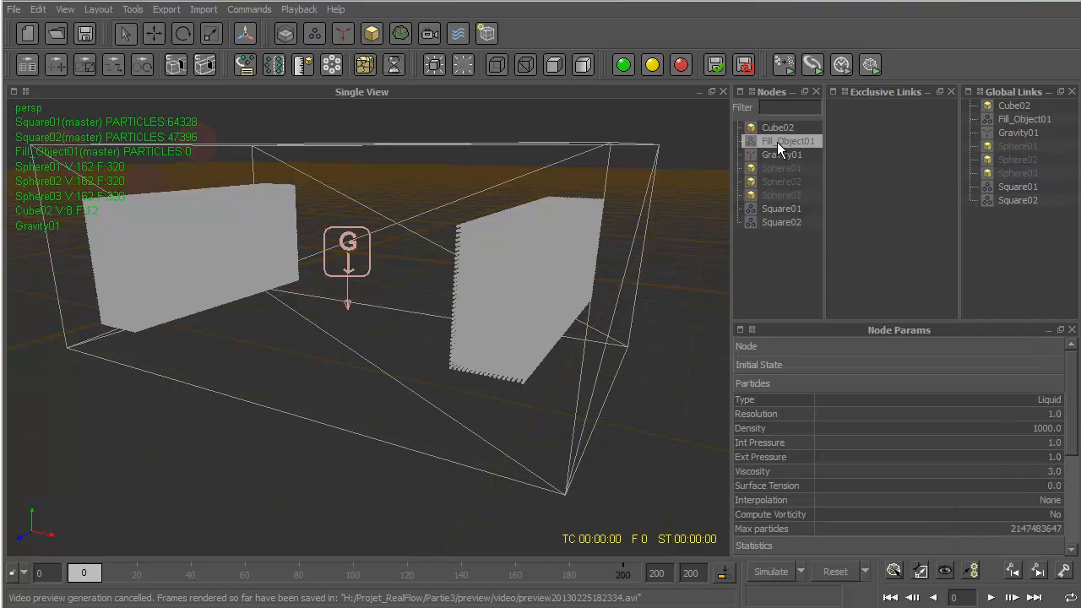
Simulate one frame, then enable Fill Volume on the Fill Object emitter with a fill Y ratio of 0.25.
click(787, 209)
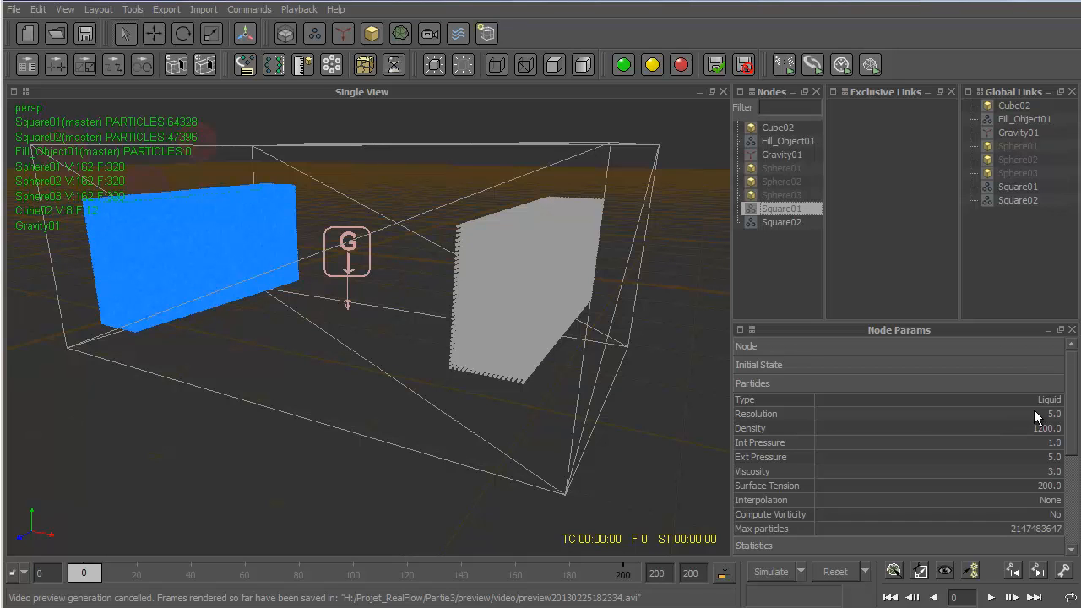
key(ctrl+a)
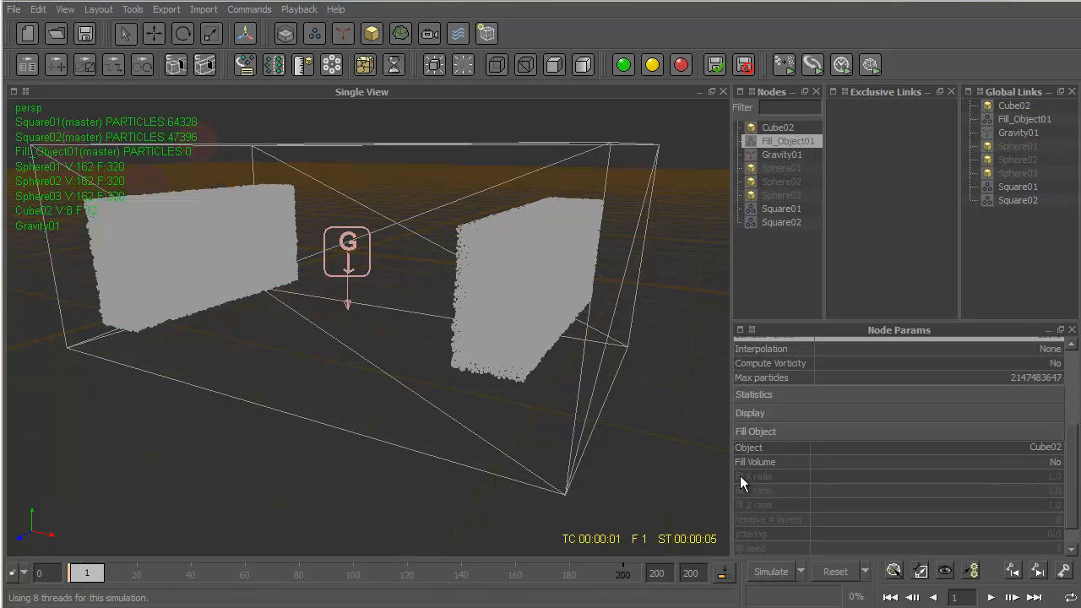
click(1052, 462)
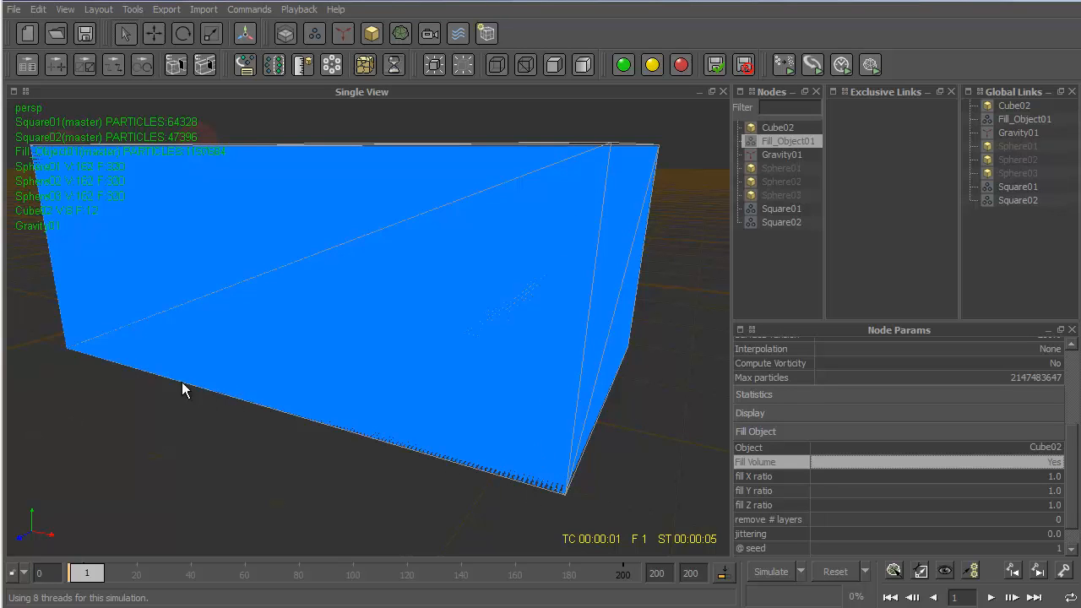
double_click(1054, 490)
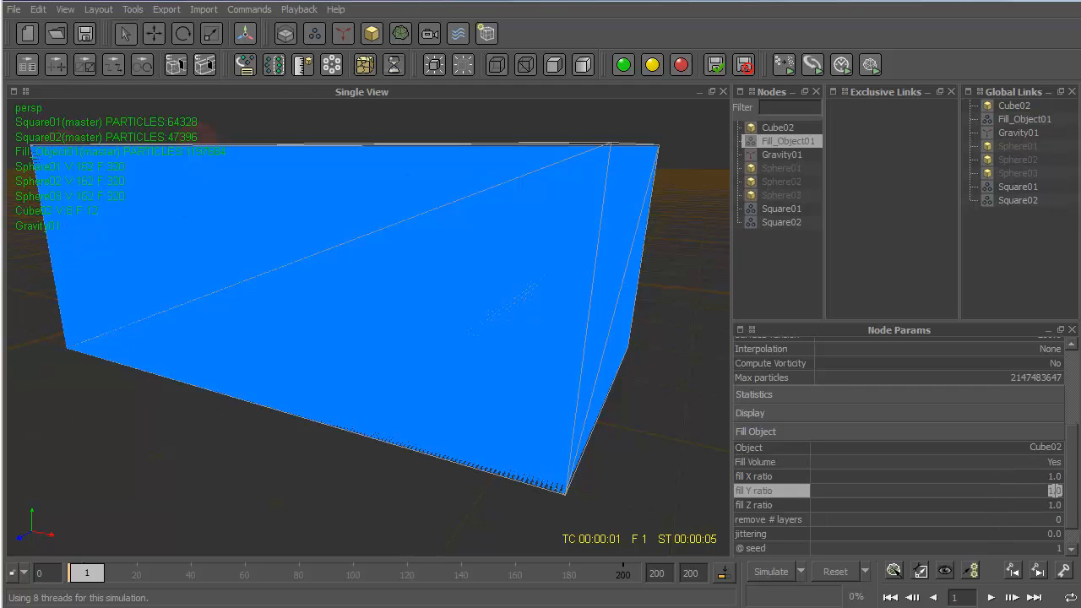
text(0.25)
key(Return)
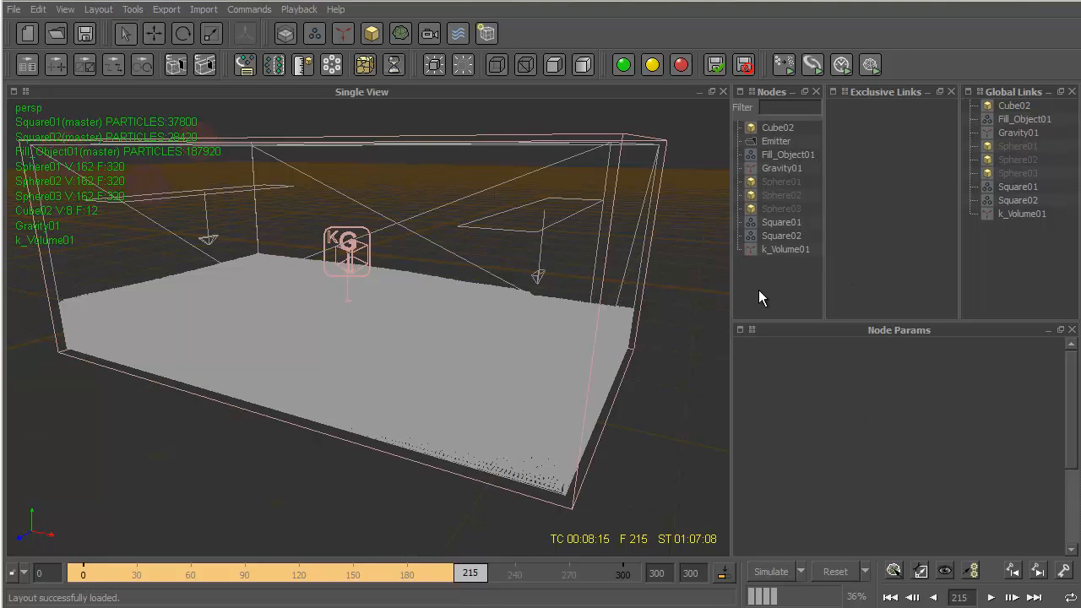
Group the Fill_Object01, Square01 and Square02 emitters in the node list.
click(780, 155)
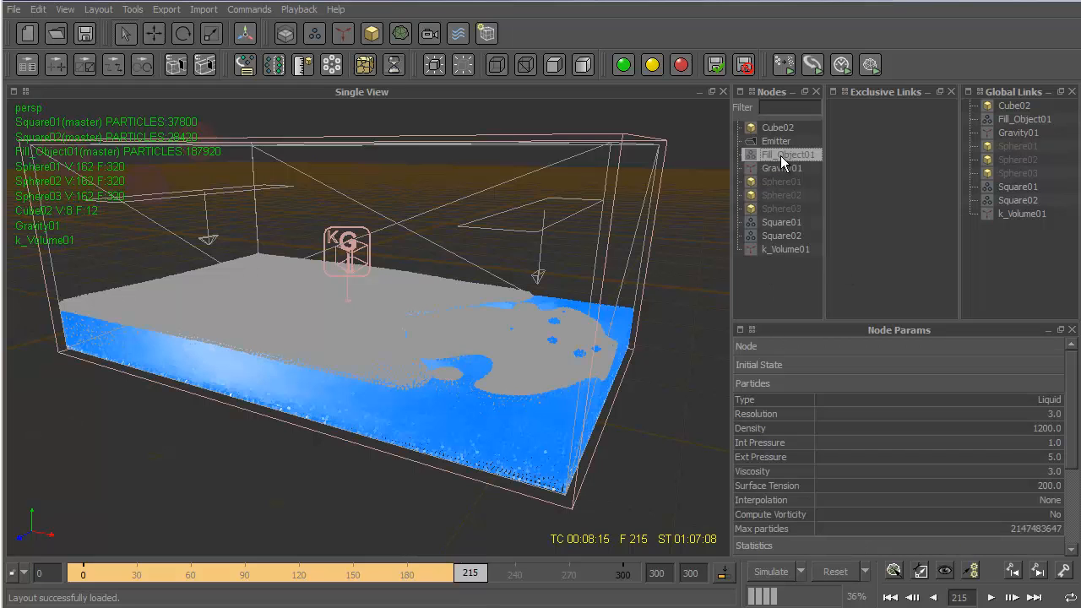
ctrl+click(786, 221)
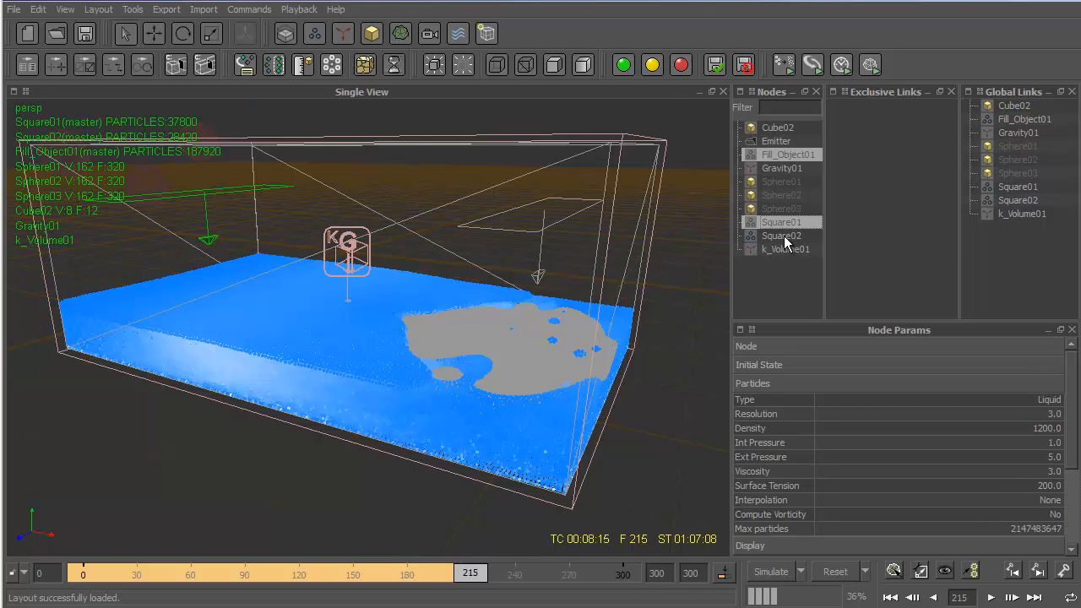
ctrl+click(784, 236)
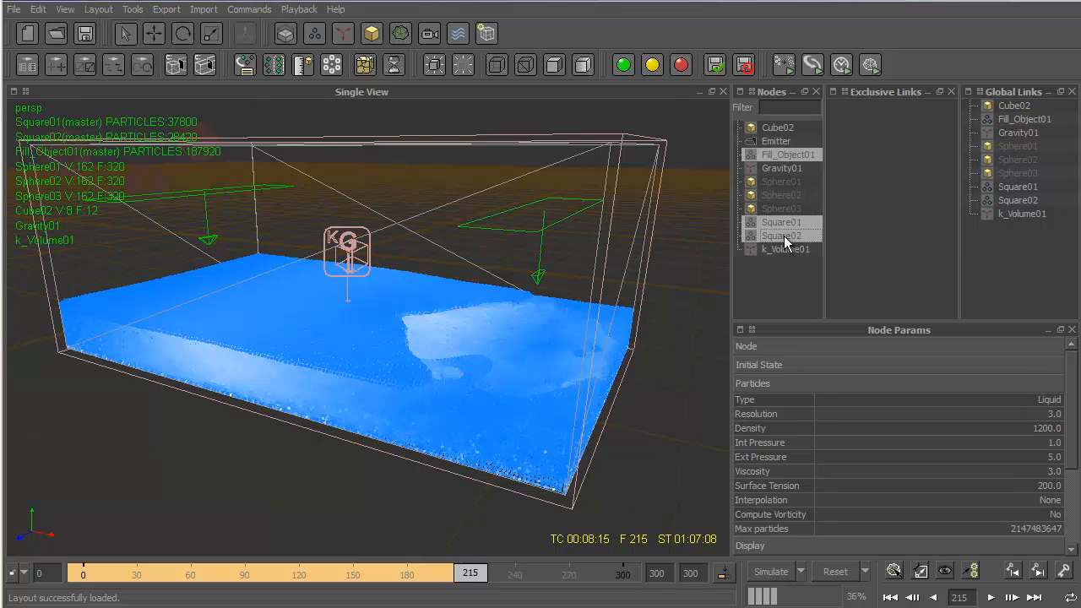
right_click(783, 235)
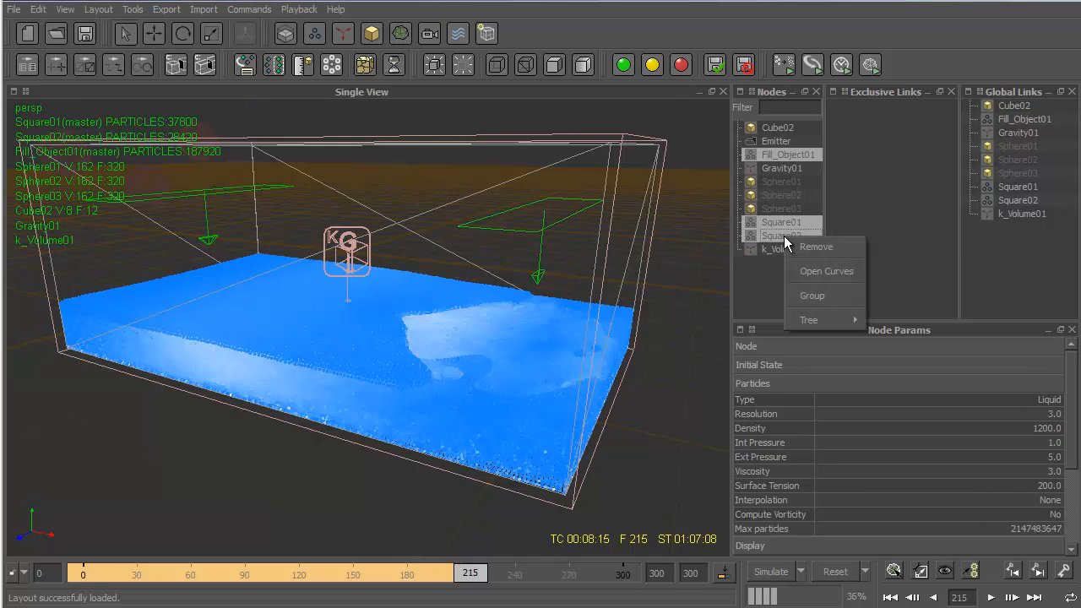
click(812, 296)
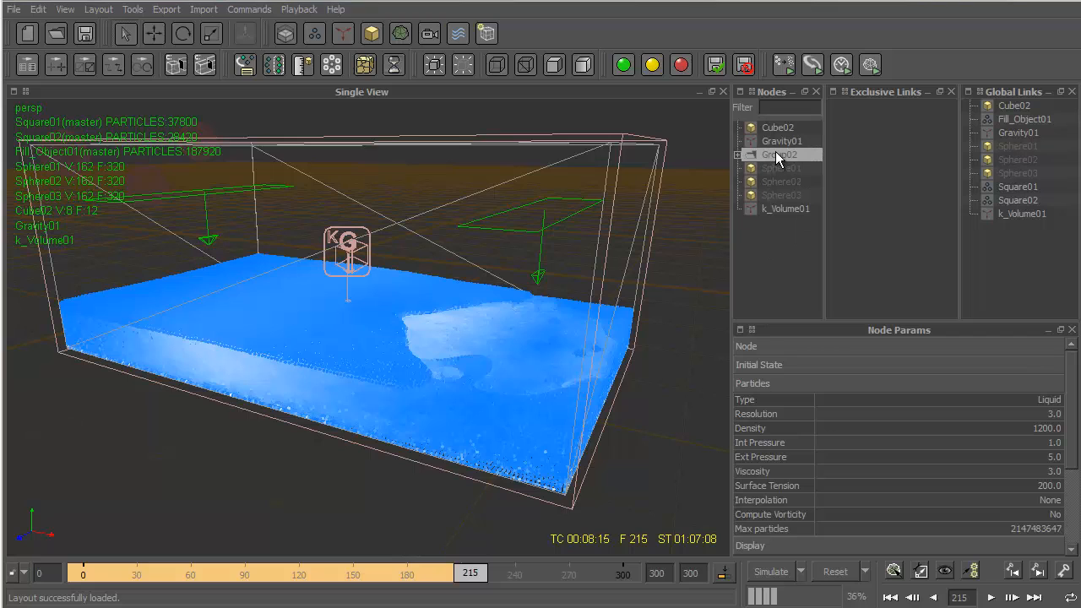
Rename the new emitter group as Emitter and expand it to show its members.
right_click(775, 154)
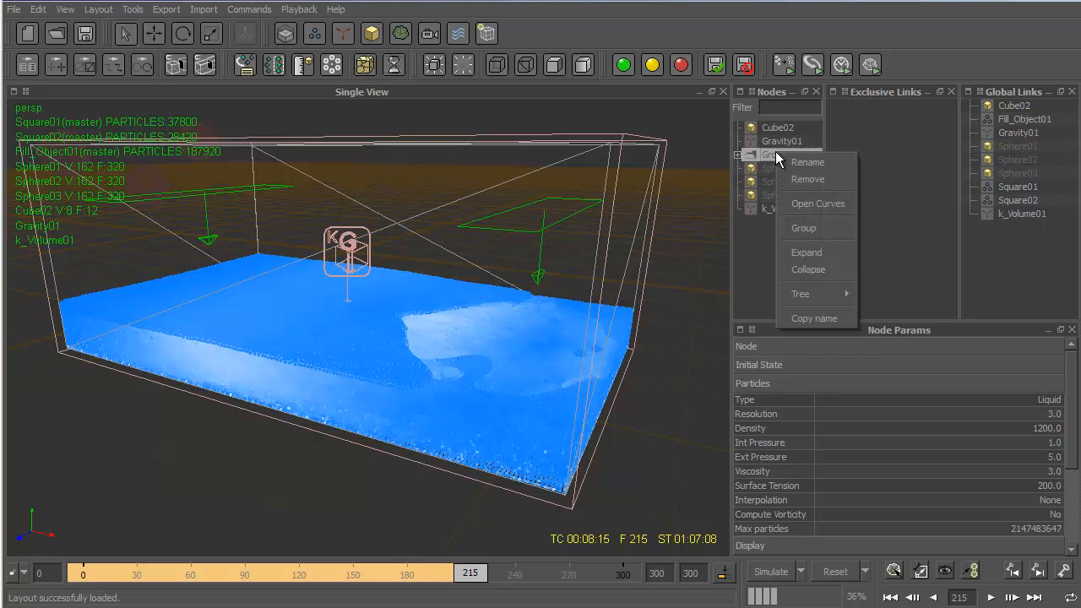
click(813, 162)
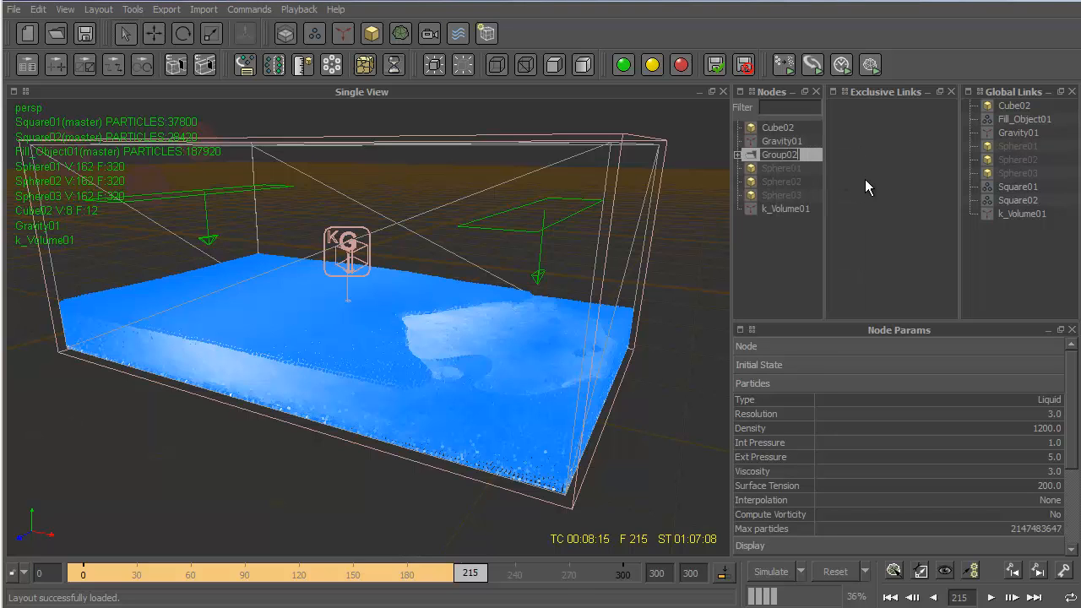
key(BackSpace)
key(BackSpace)
key(BackSpace)
key(BackSpace)
key(BackSpace)
key(BackSpace)
key(BackSpace)
text(Emitter)
key(Return)
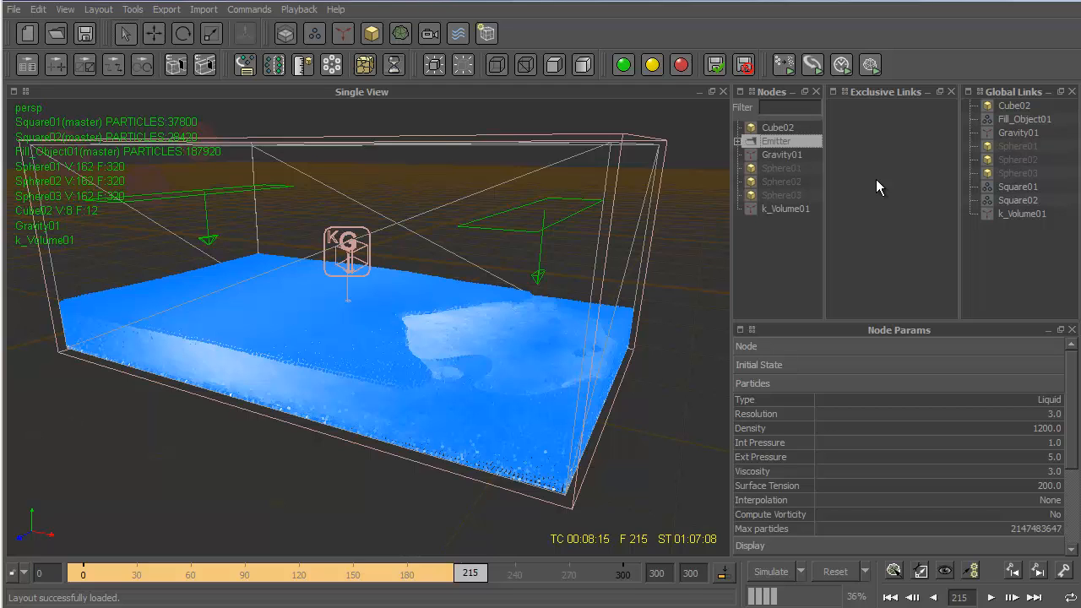
click(736, 141)
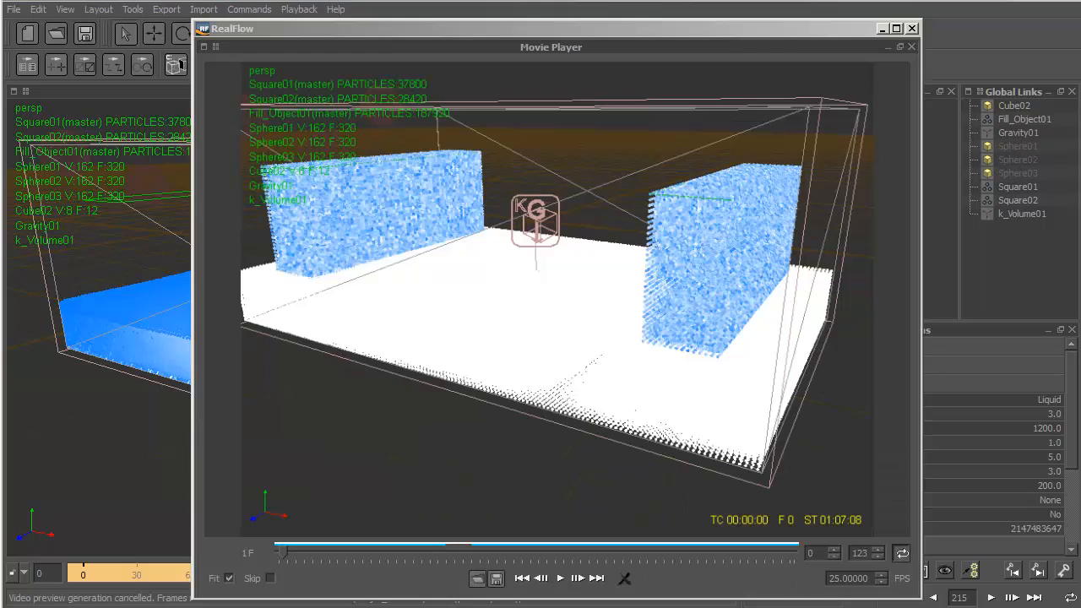
Play the preview video of the fluid simulation and move the timeline to frame 105.
click(560, 579)
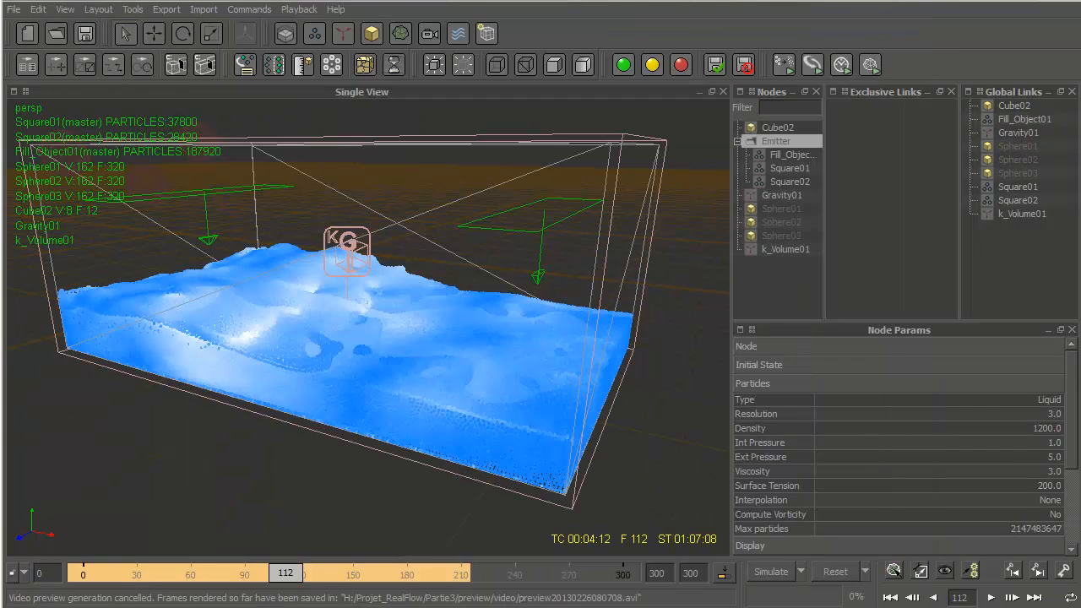
drag(285, 574, 274, 583)
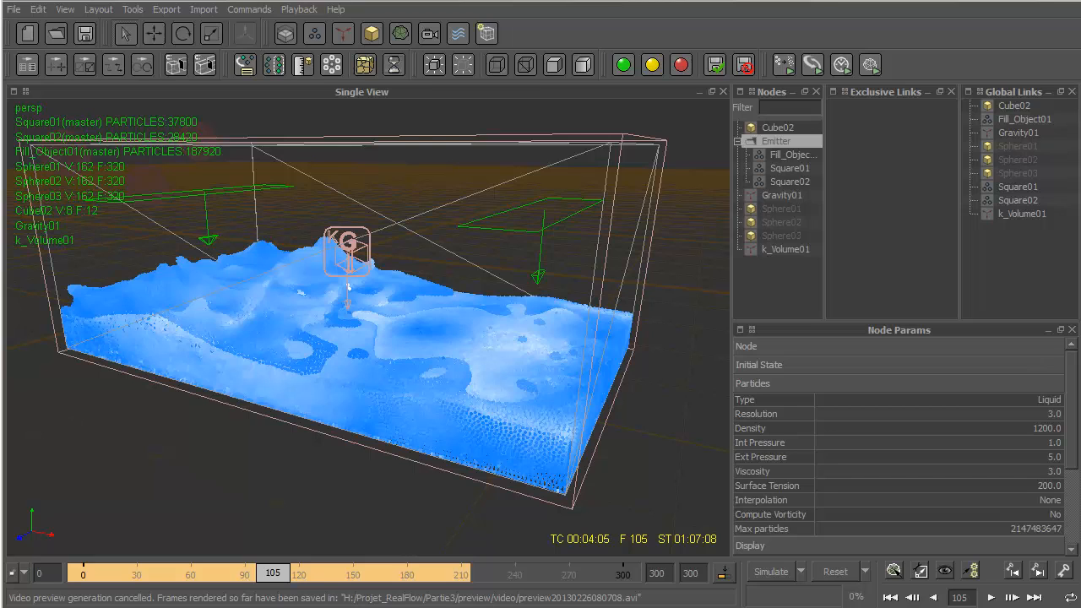
Make an initial state at frame 105 for Fill_Object01, Square01 and Square02 together, with Use Initial State set to Yes.
click(789, 157)
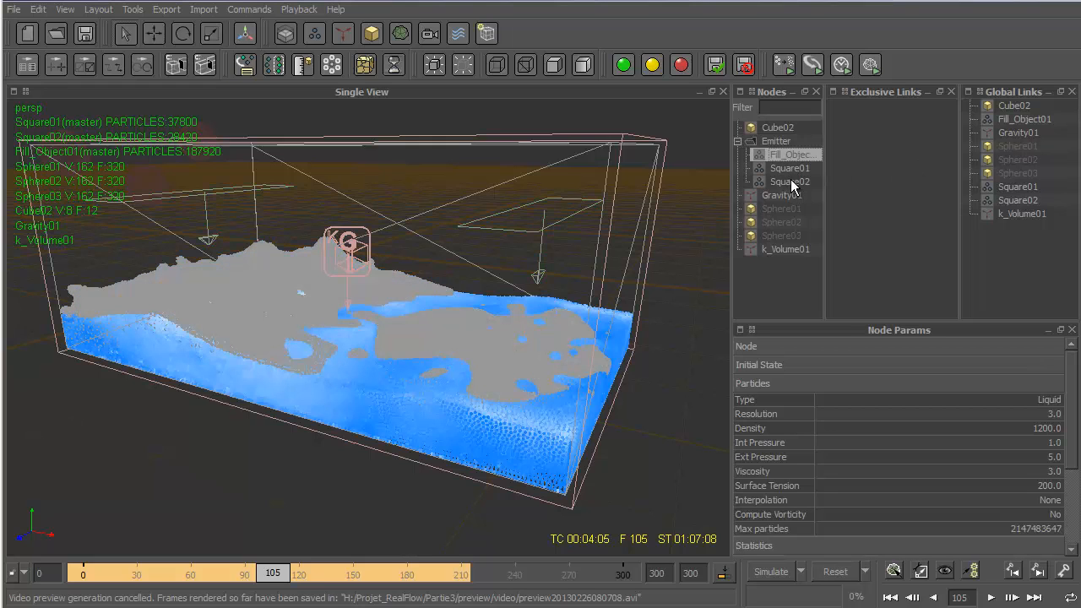
shift+click(790, 181)
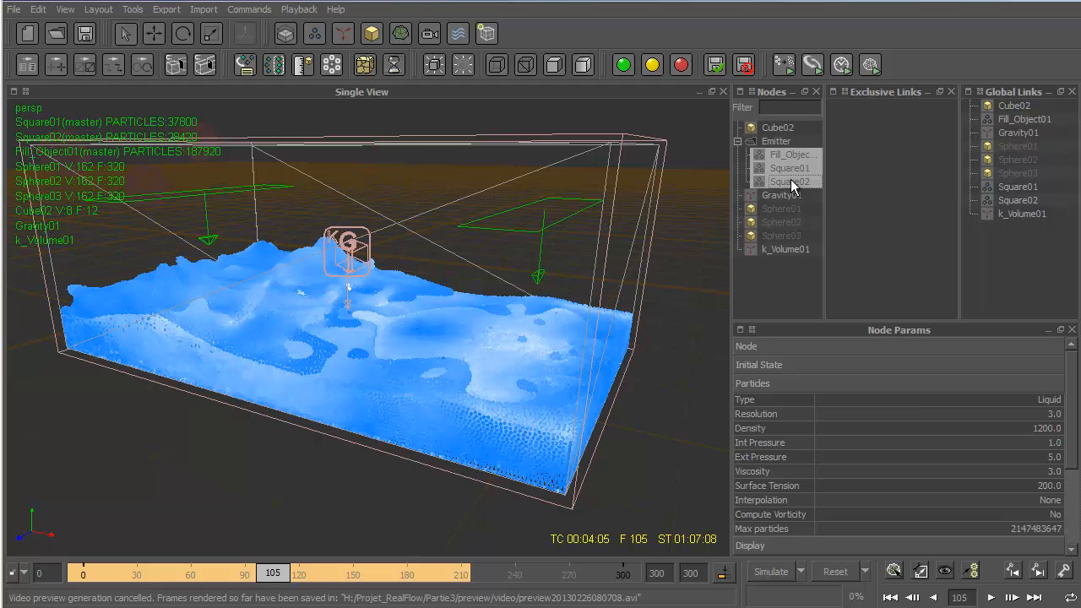
click(871, 385)
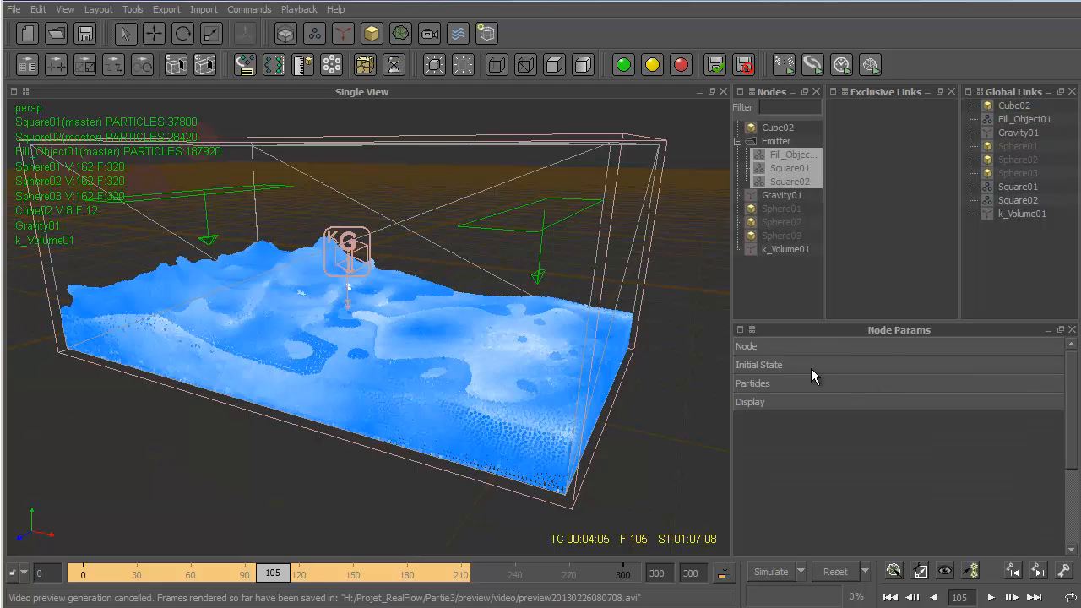
click(898, 364)
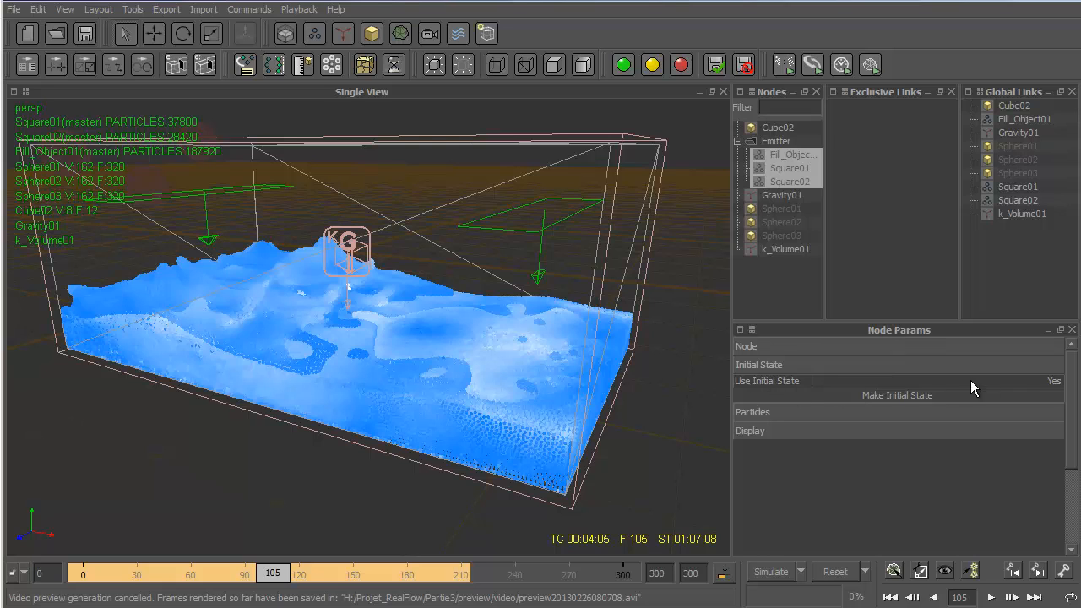
click(1057, 387)
click(1057, 387)
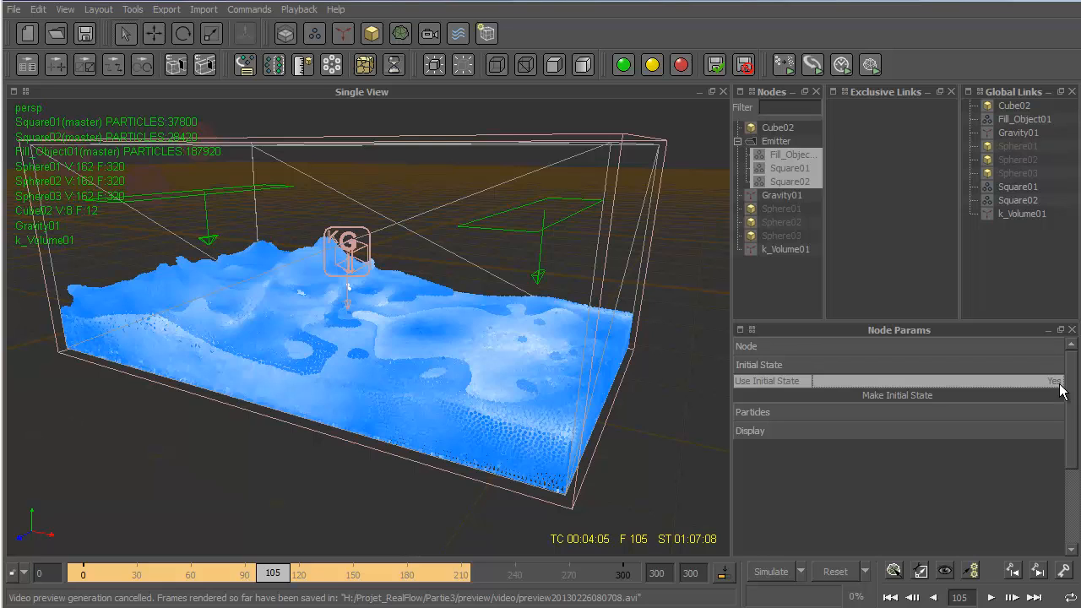
click(891, 394)
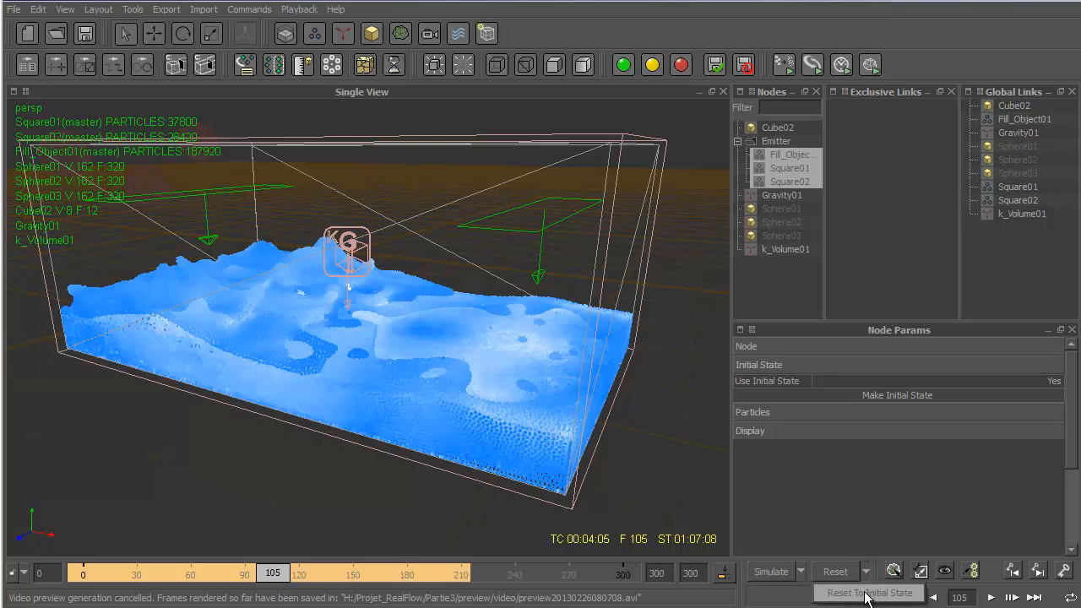
Reset the simulation to the saved initial state and accept the reset of all data.
click(865, 593)
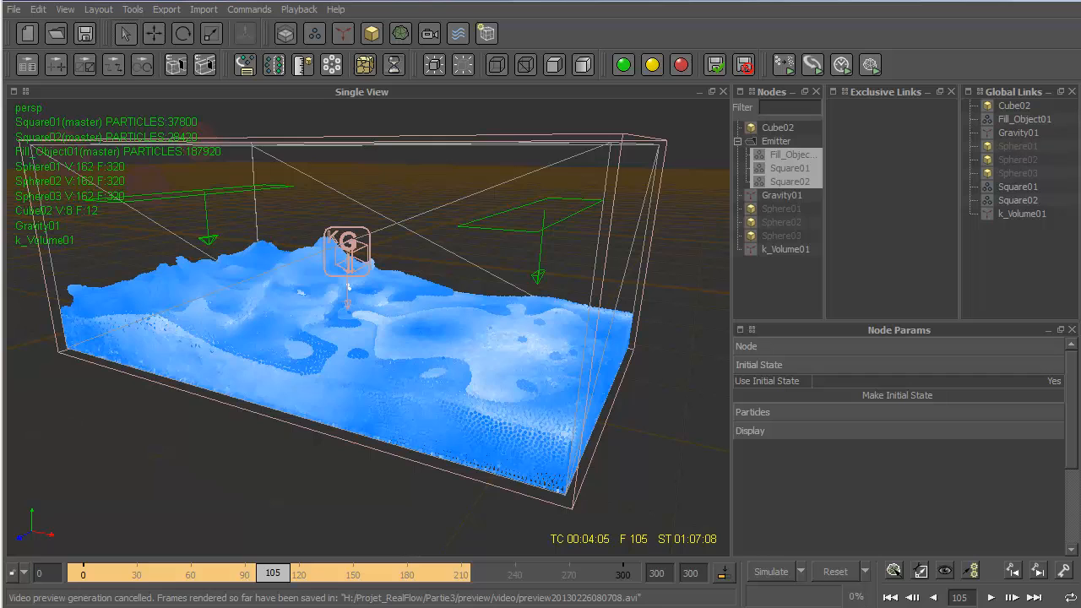
click(840, 575)
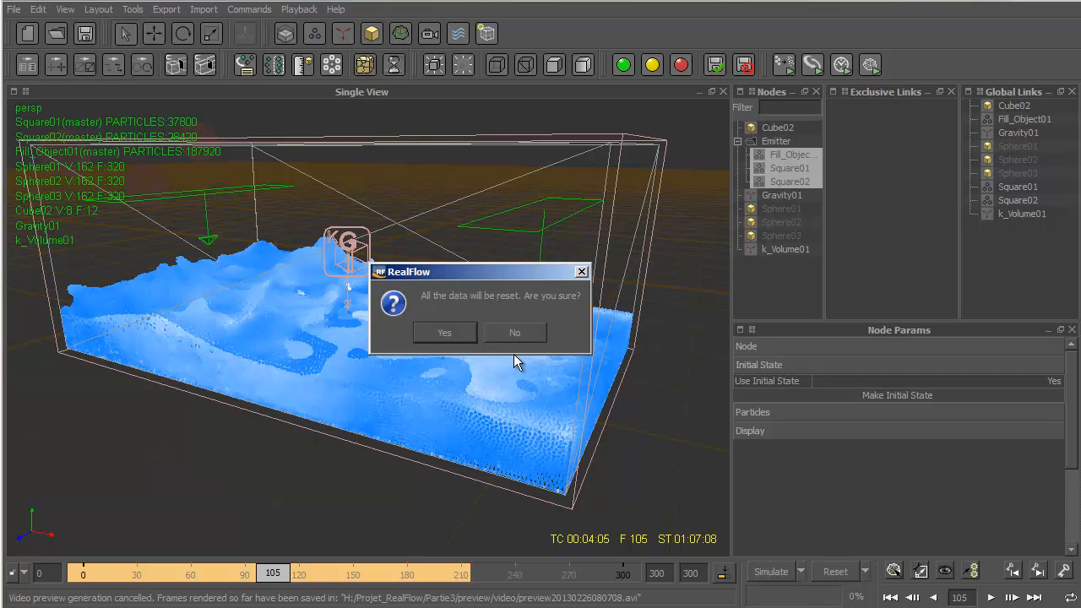
click(448, 334)
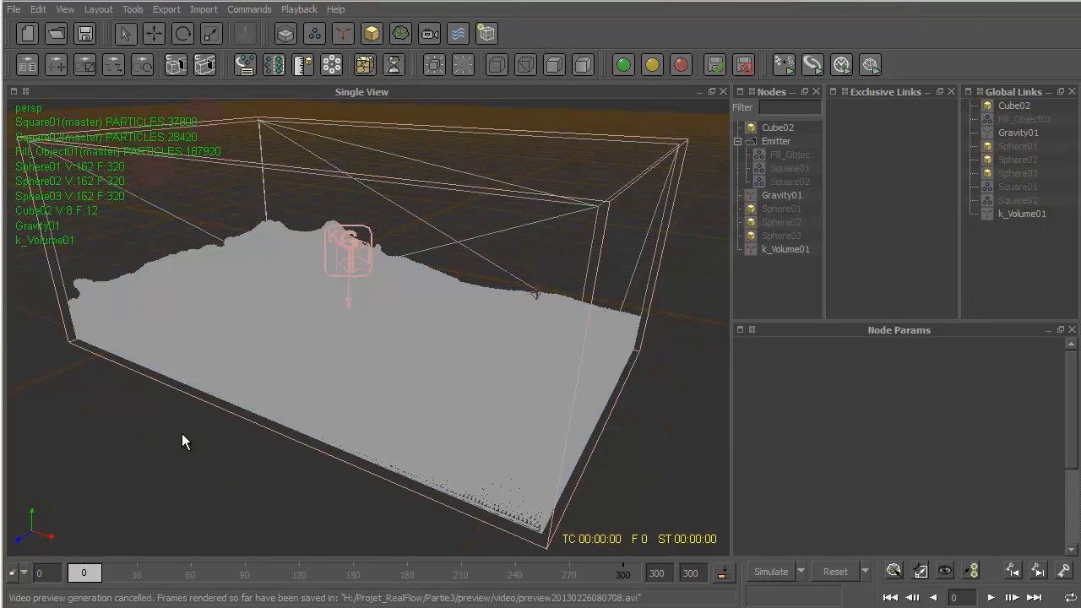
Add a Wind daemon to the scene and set its Bounded option to Yes.
click(350, 35)
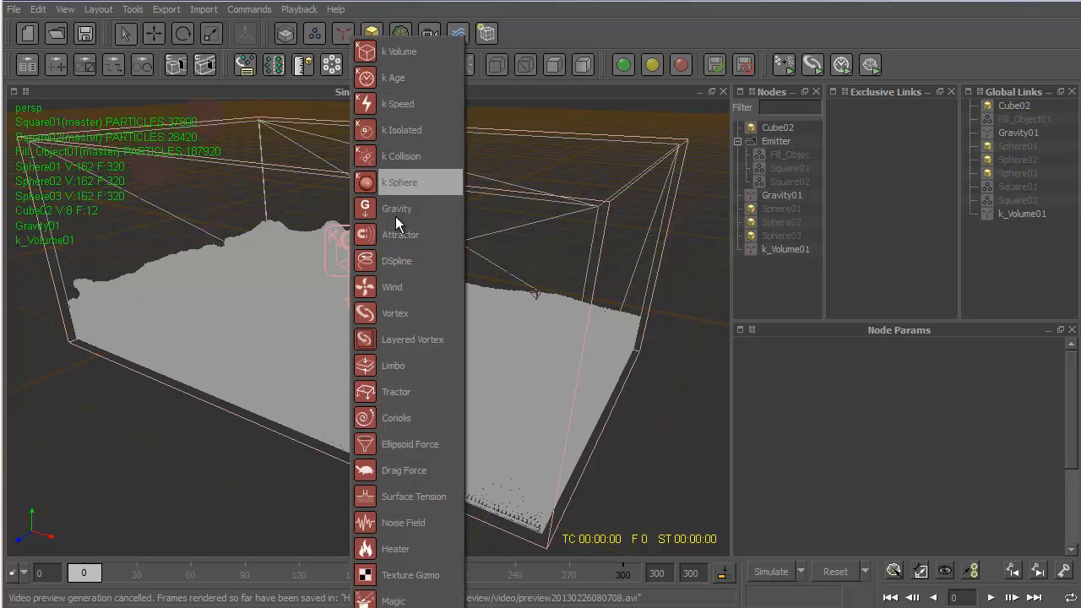
click(406, 286)
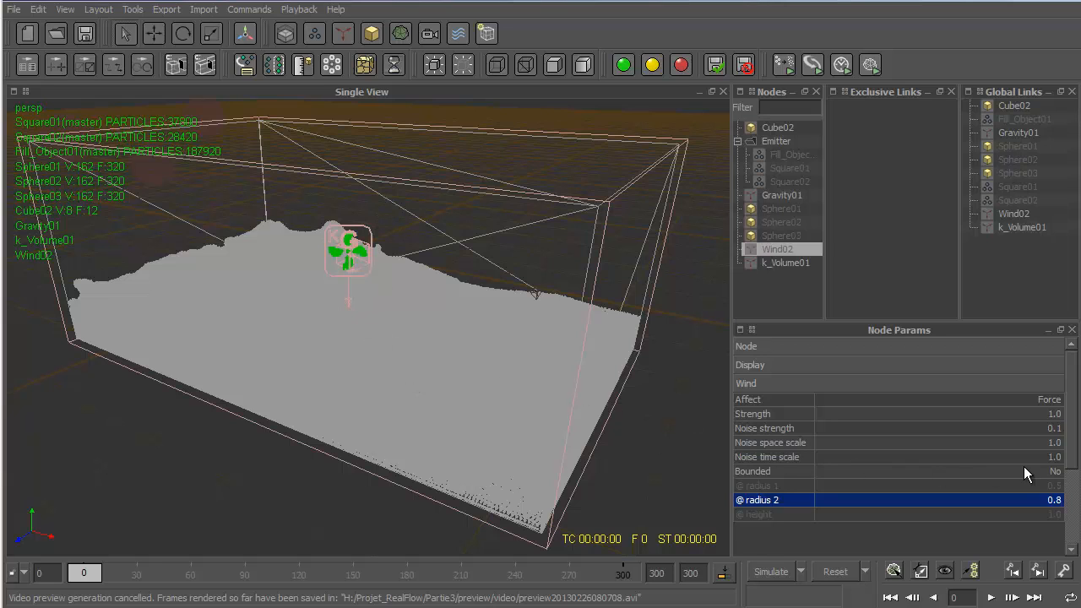
click(1056, 471)
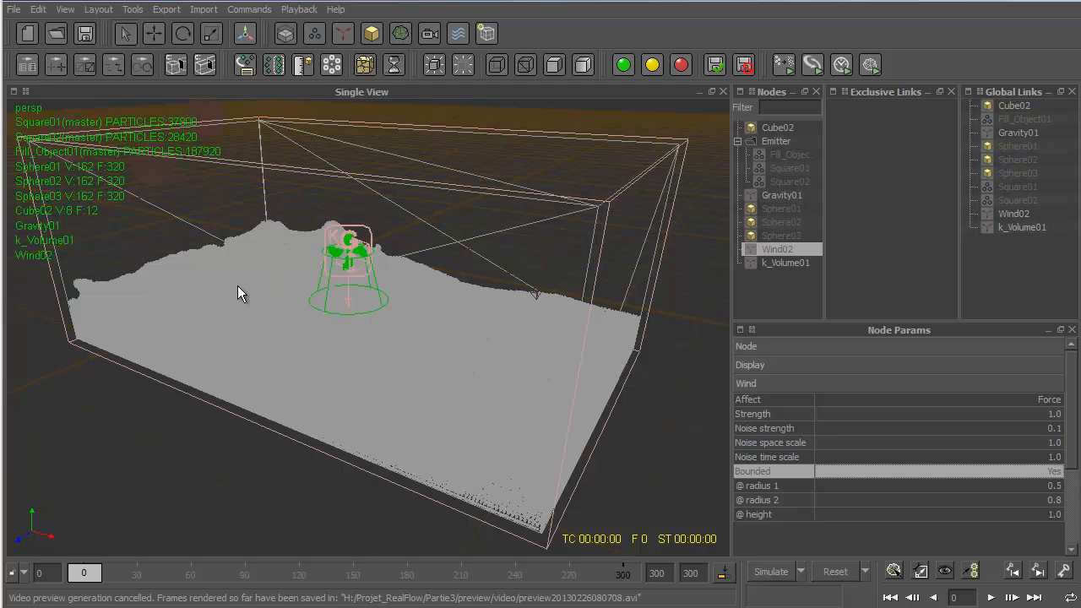
Size the wind's bounds with height 1.5, radius 1 at 1.5 and radius 2 at 2.5.
double_click(1055, 514)
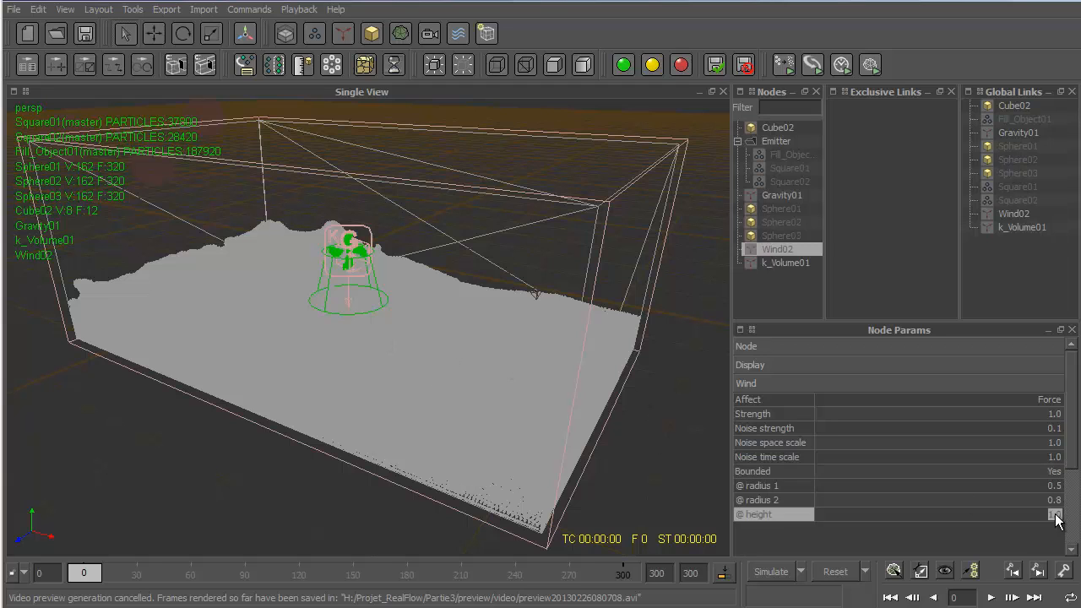
text(1.5)
key(Return)
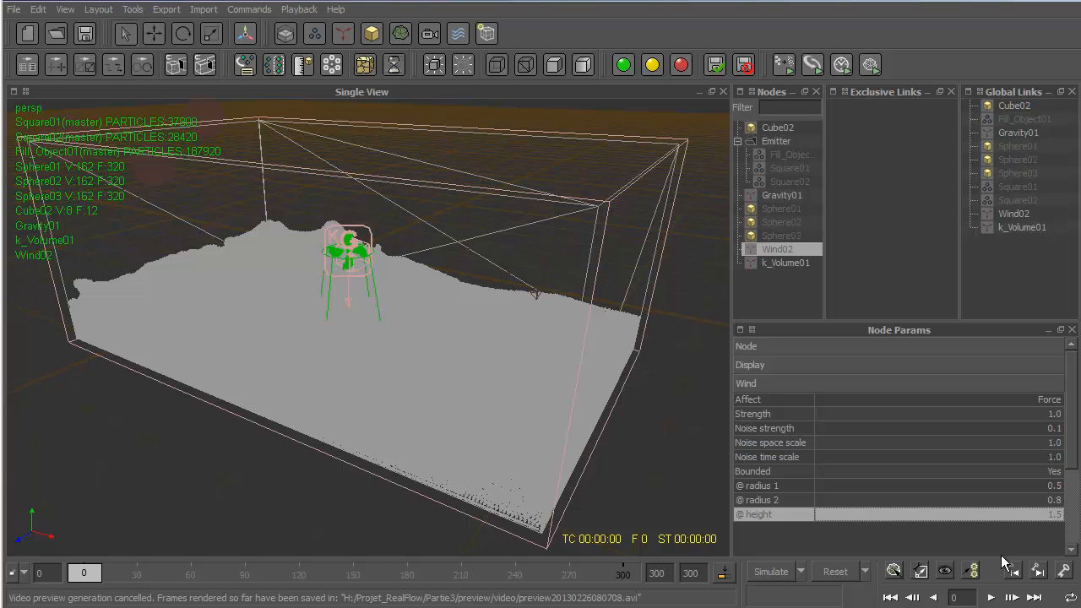
double_click(1055, 487)
text(1.5)
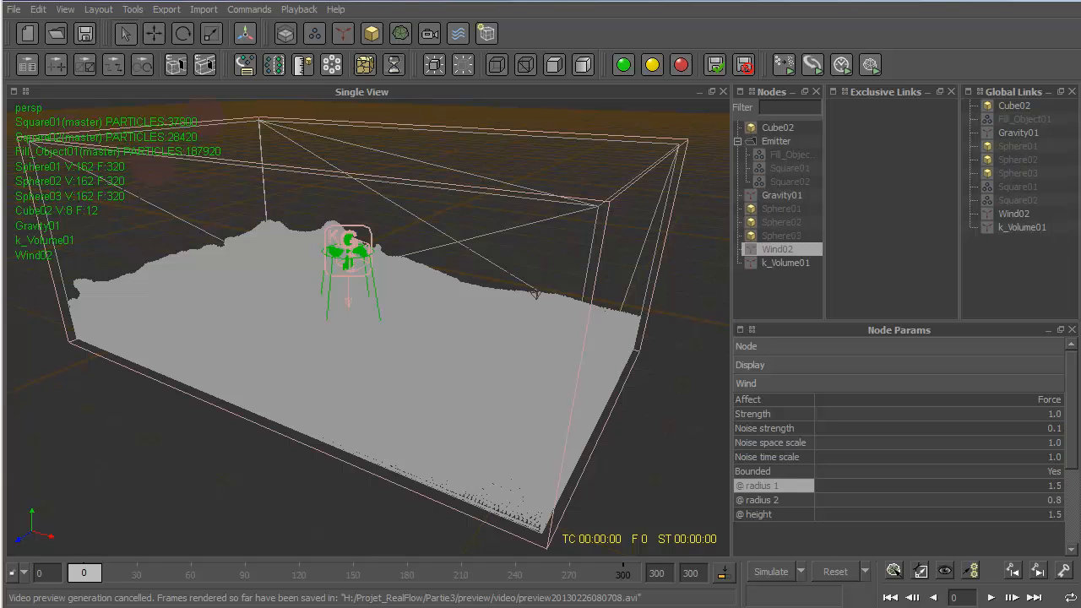
key(Tab)
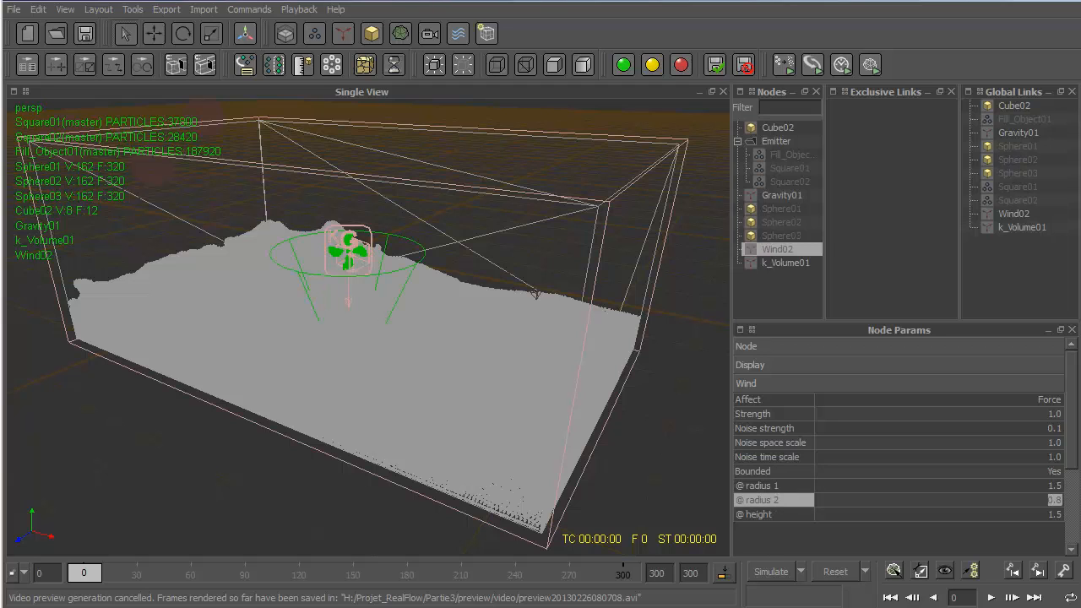
text(2.5)
key(Return)
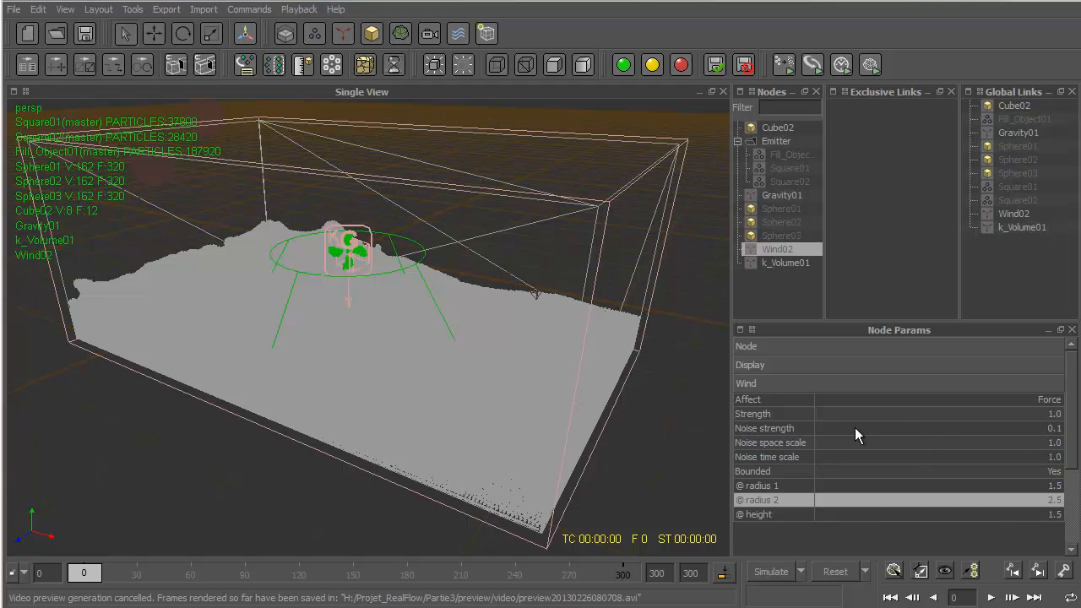
Set the wind's noise strength to 1.2.
click(1054, 428)
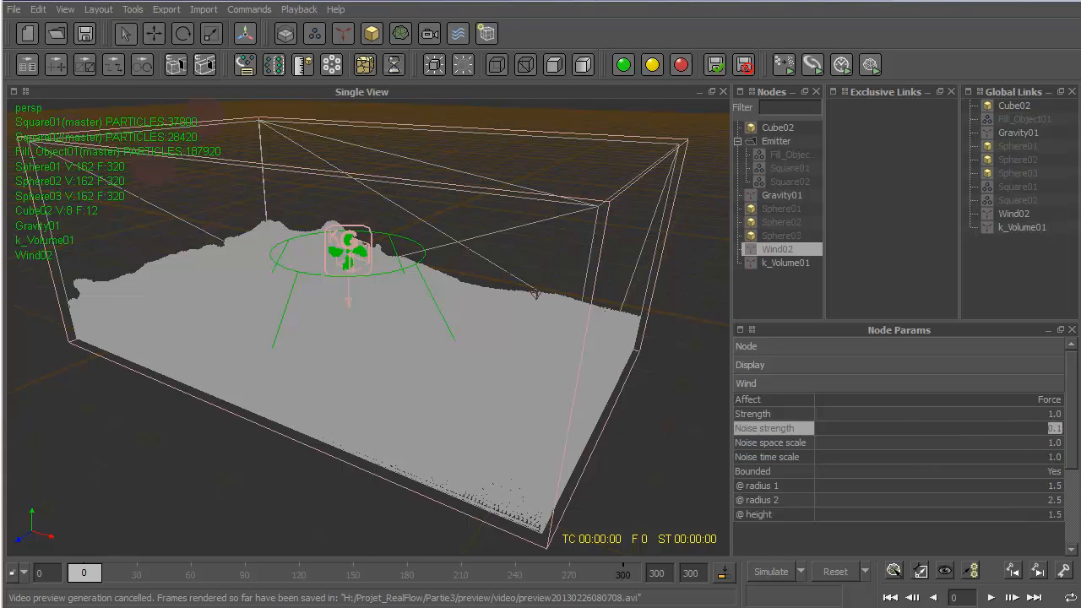
text(1.2)
key(Return)
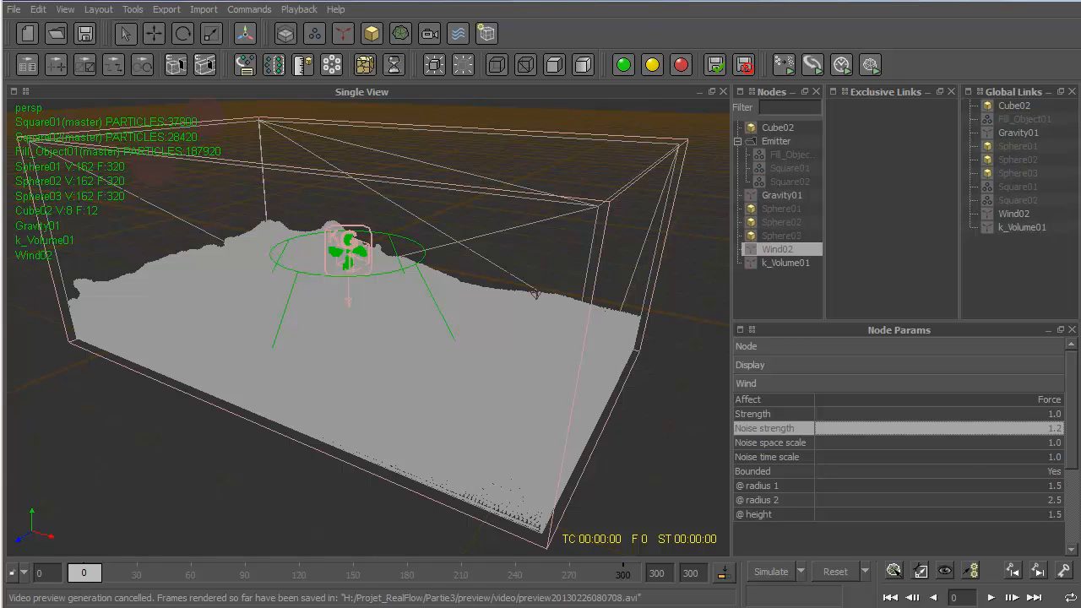
Switch the perspective view to bounding-box display and inspect the wind cone inside the cube.
click(698, 271)
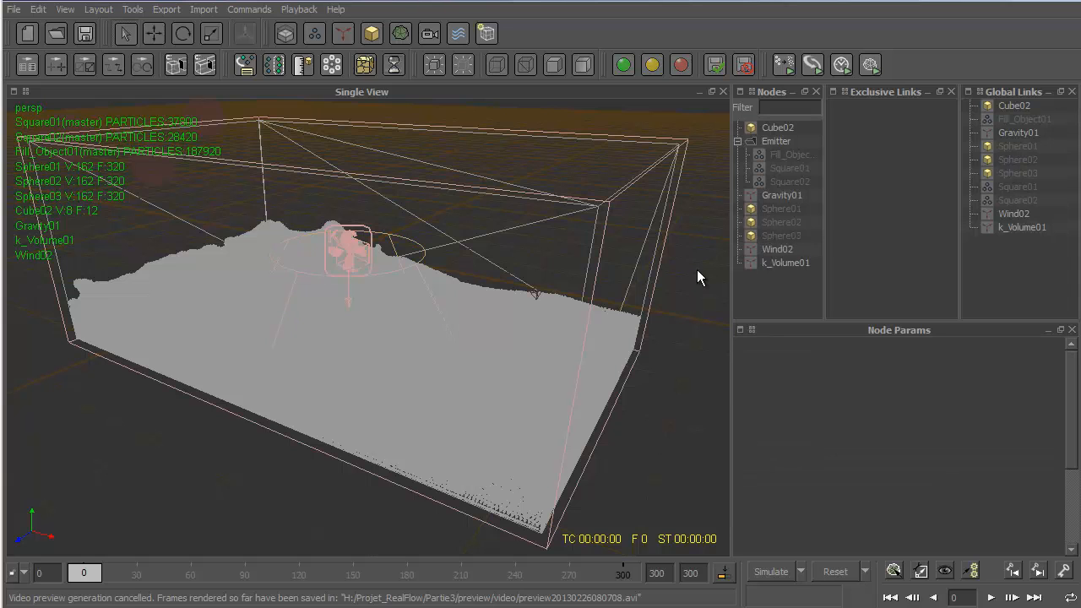
key(7)
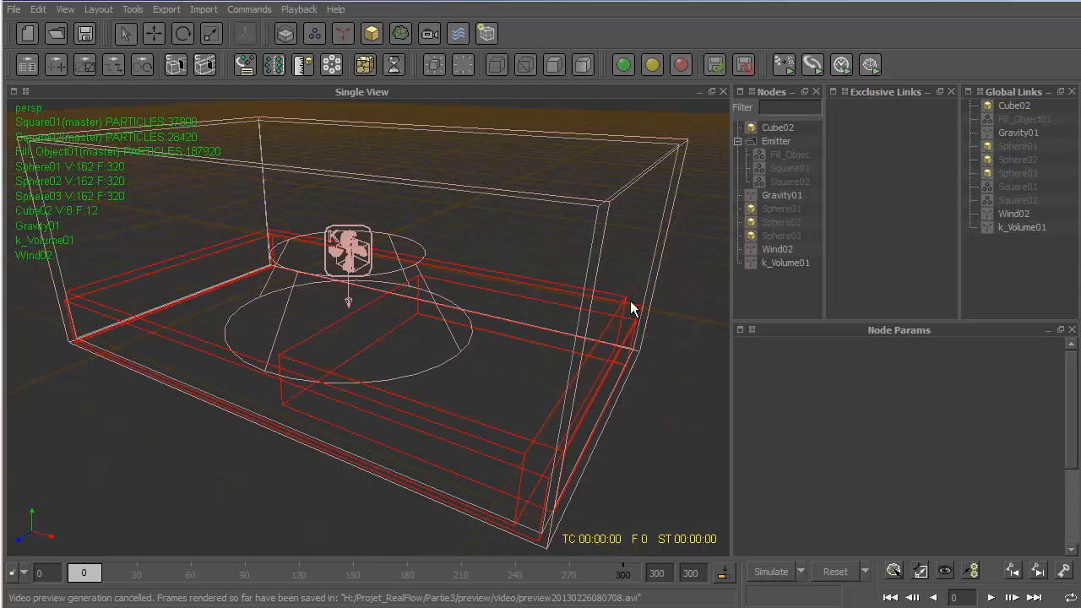
alt+drag(463, 397, 528, 367)
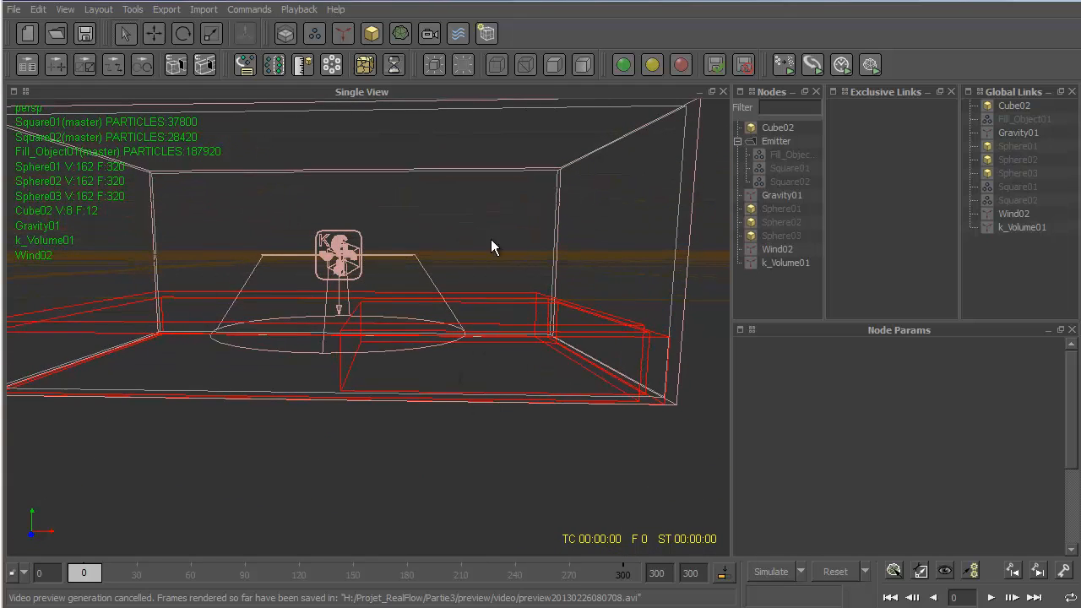
alt+drag(541, 482, 680, 463)
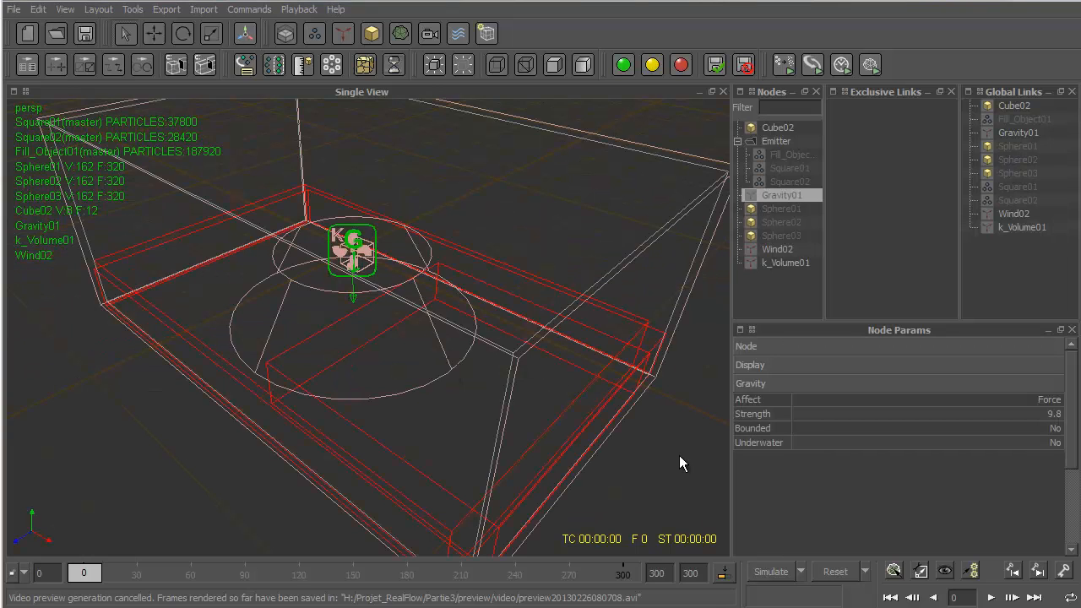
Turn Wind02 upside down by setting its Z rotation to 180.
click(777, 250)
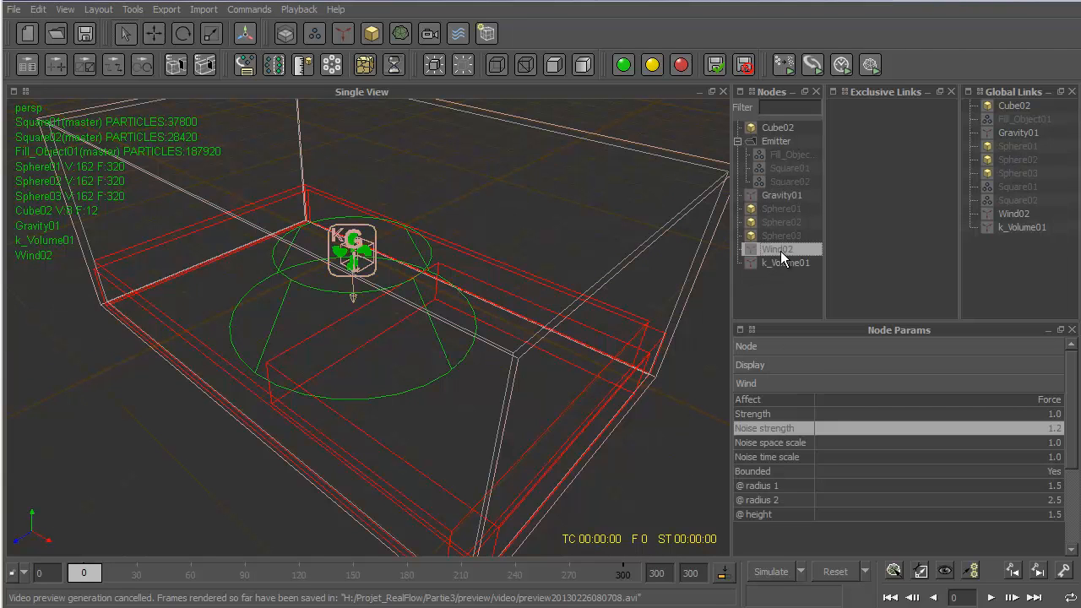
click(848, 348)
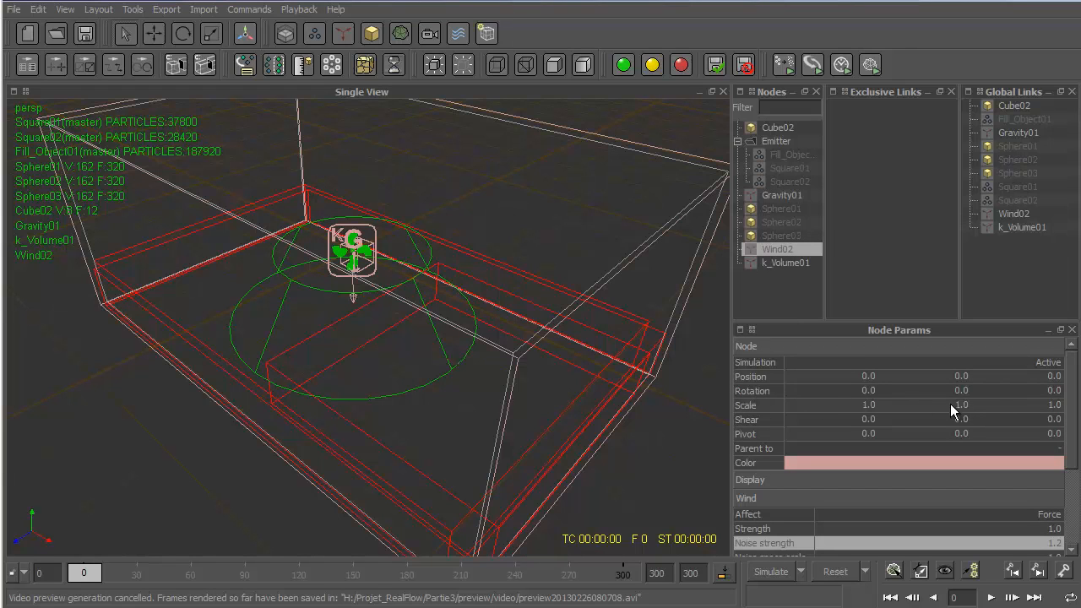
double_click(1053, 390)
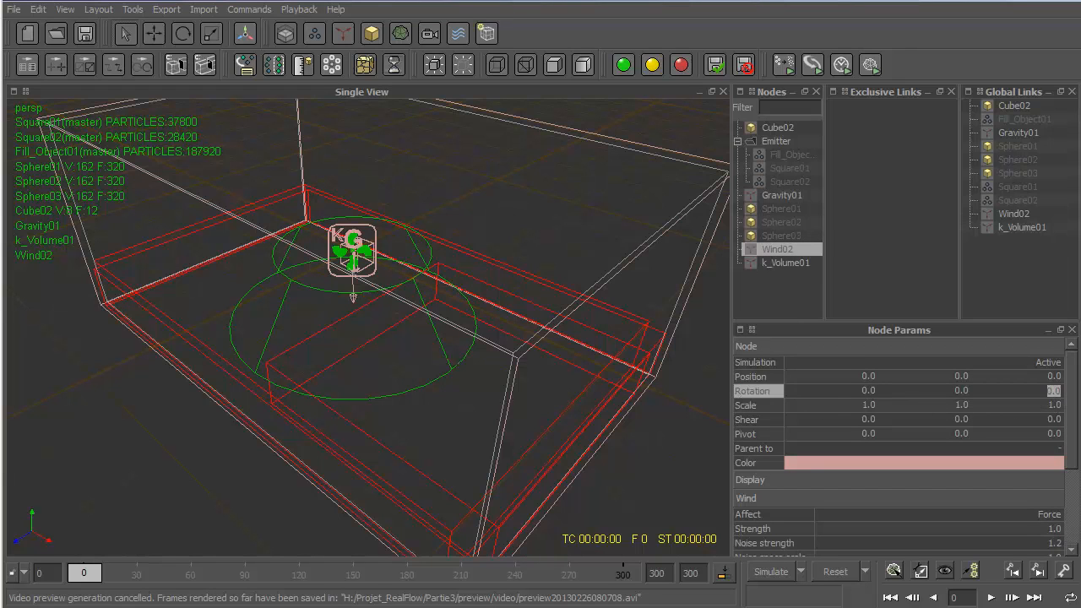
text(180)
key(Return)
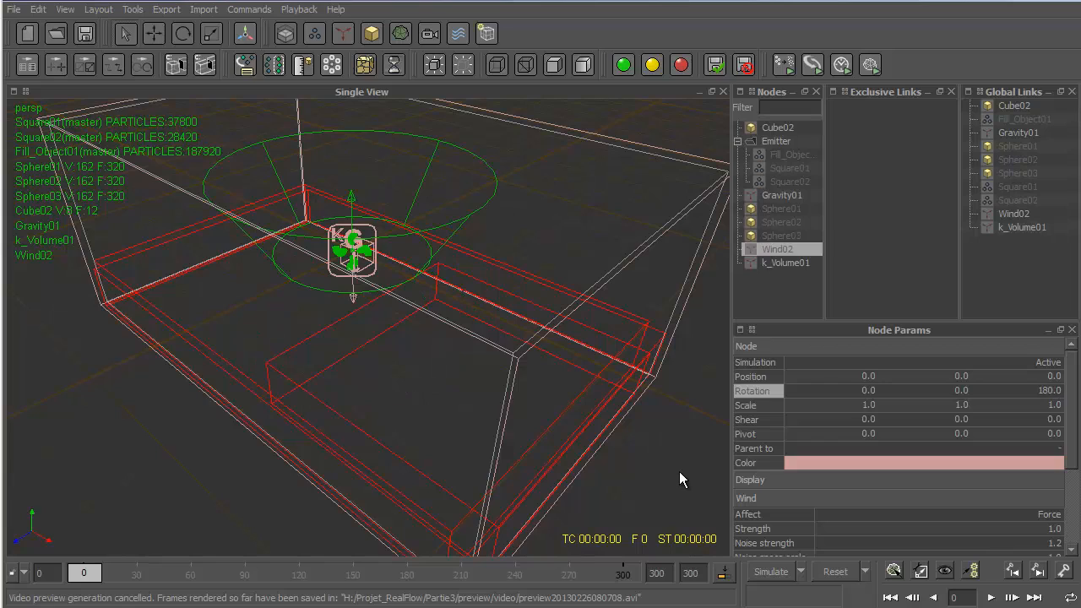
Move Wind02 straight down to about Y -2.69 so it sits at the base of the cube.
alt+drag(679, 471, 769, 422)
click(192, 111)
click(153, 33)
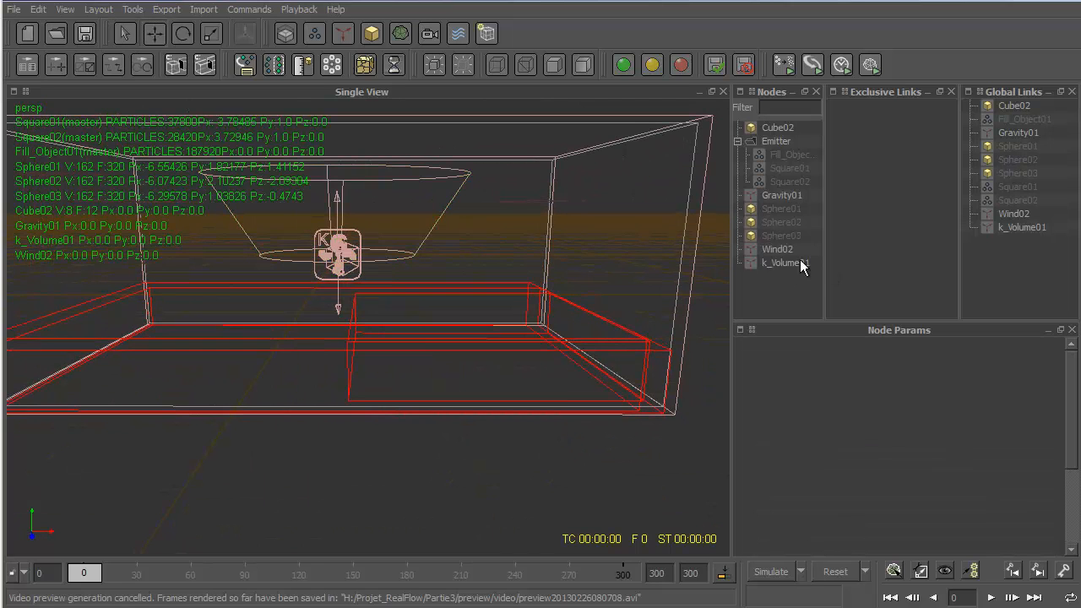
click(773, 249)
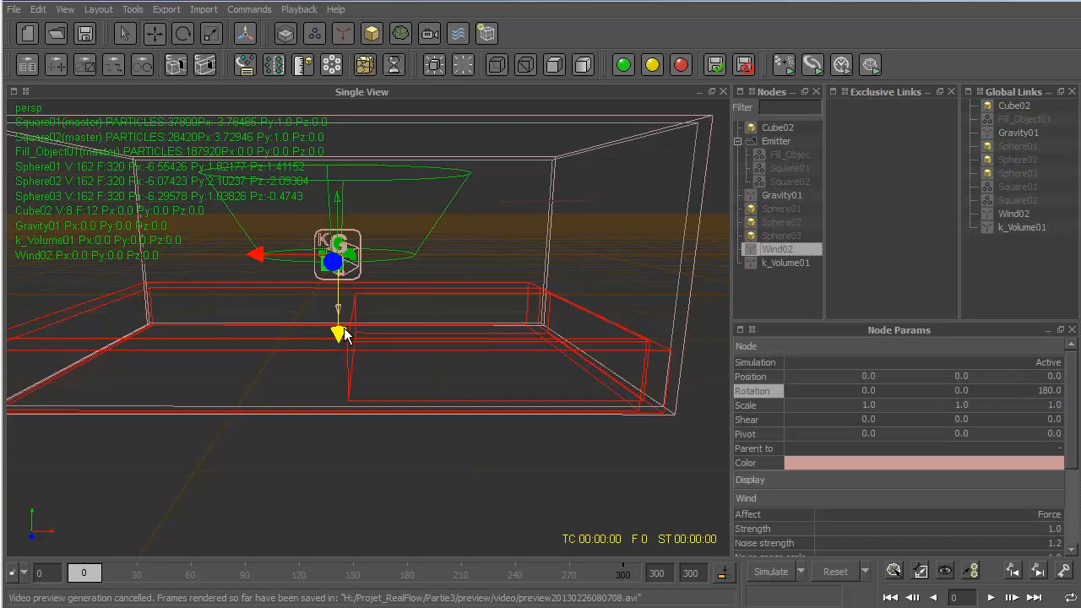
drag(339, 331, 351, 486)
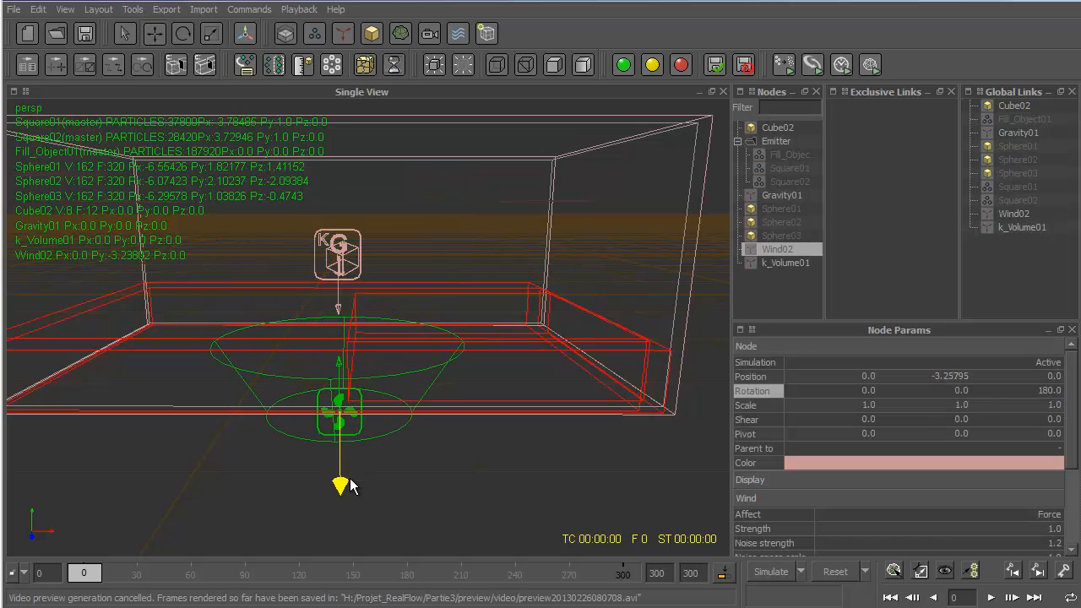
alt+drag(514, 473, 516, 457)
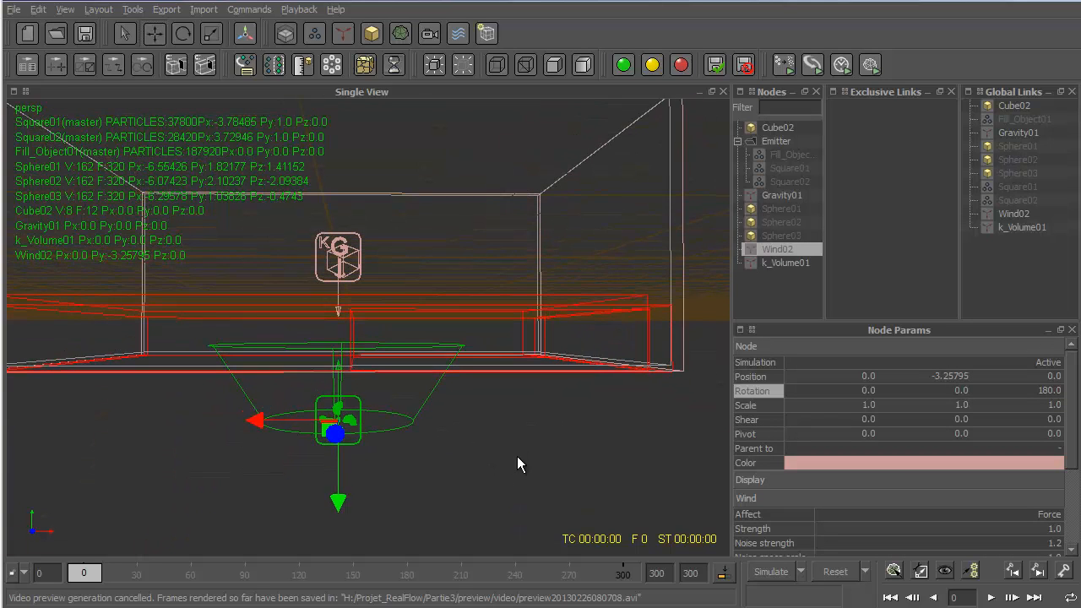
drag(336, 501, 337, 483)
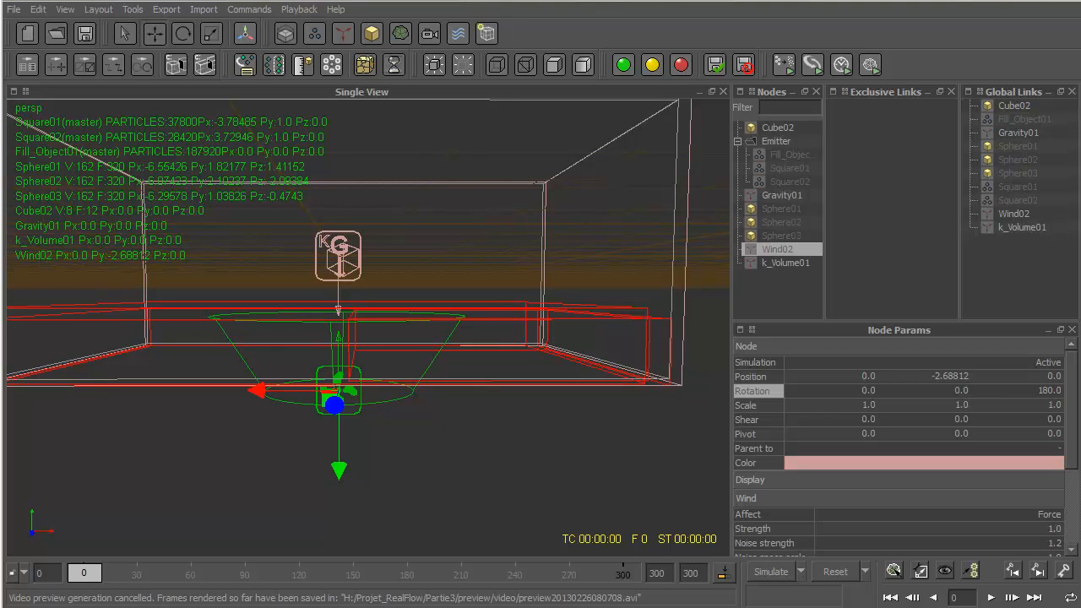
In the top view, move Wind02 to about X 3.95, Z -2.18 and add a Position key at frame 0.
click(660, 494)
key(1)
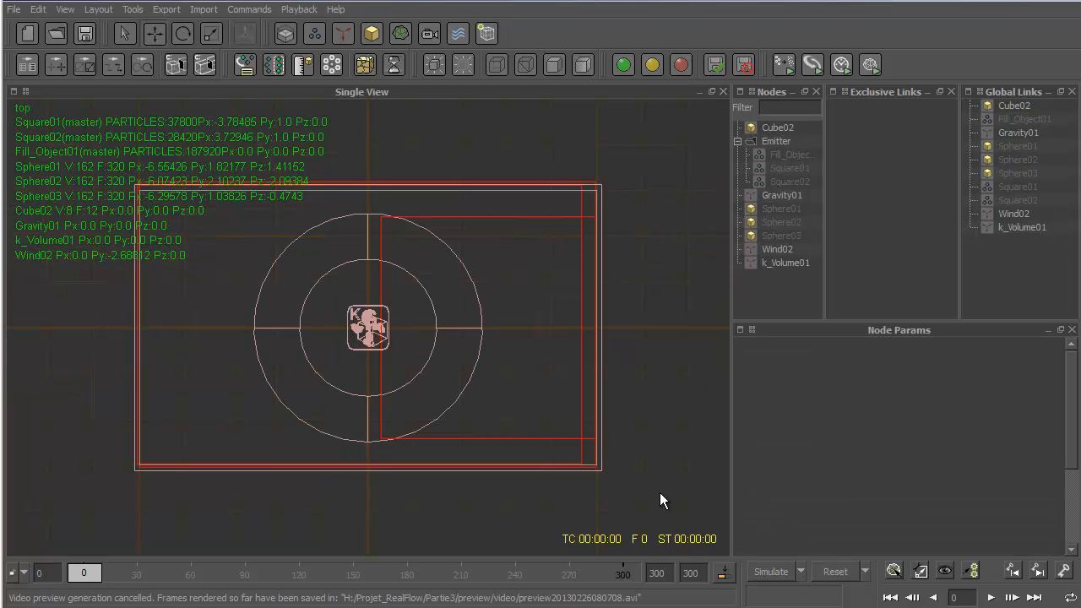
click(763, 249)
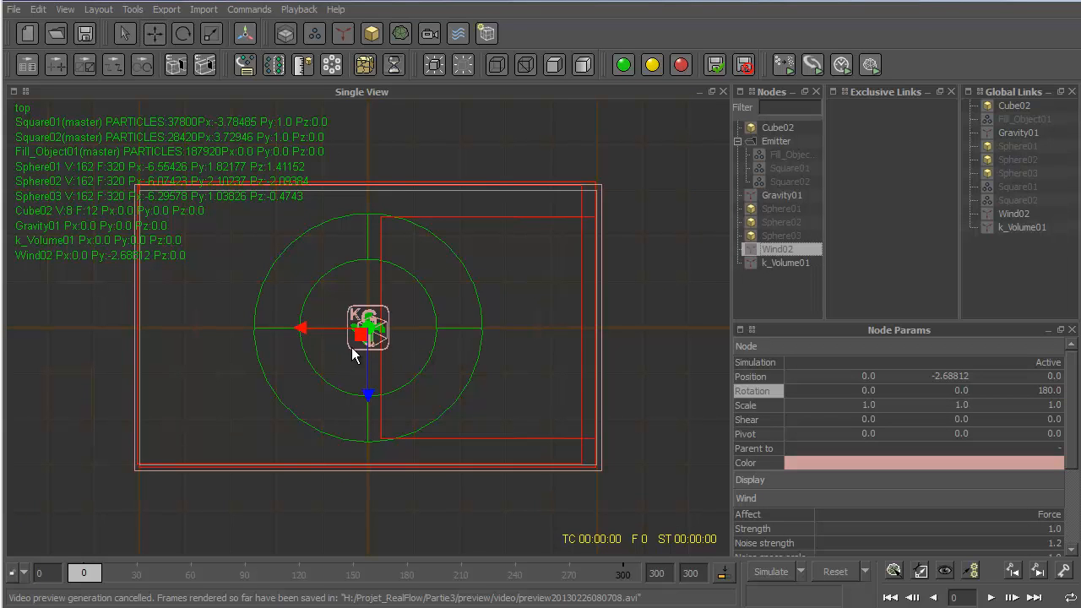
drag(363, 336, 541, 236)
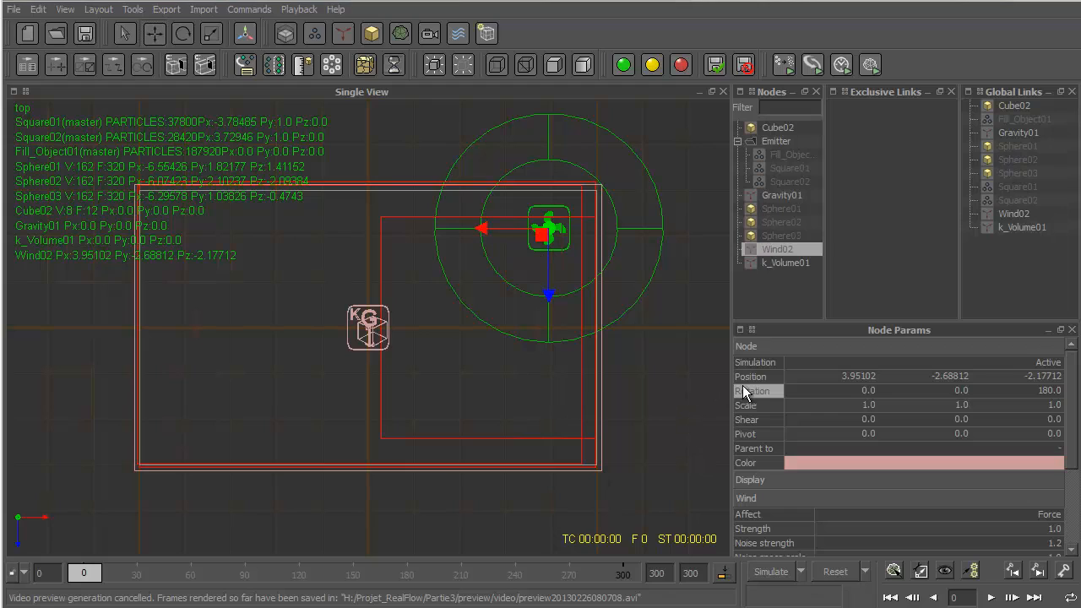
right_click(767, 377)
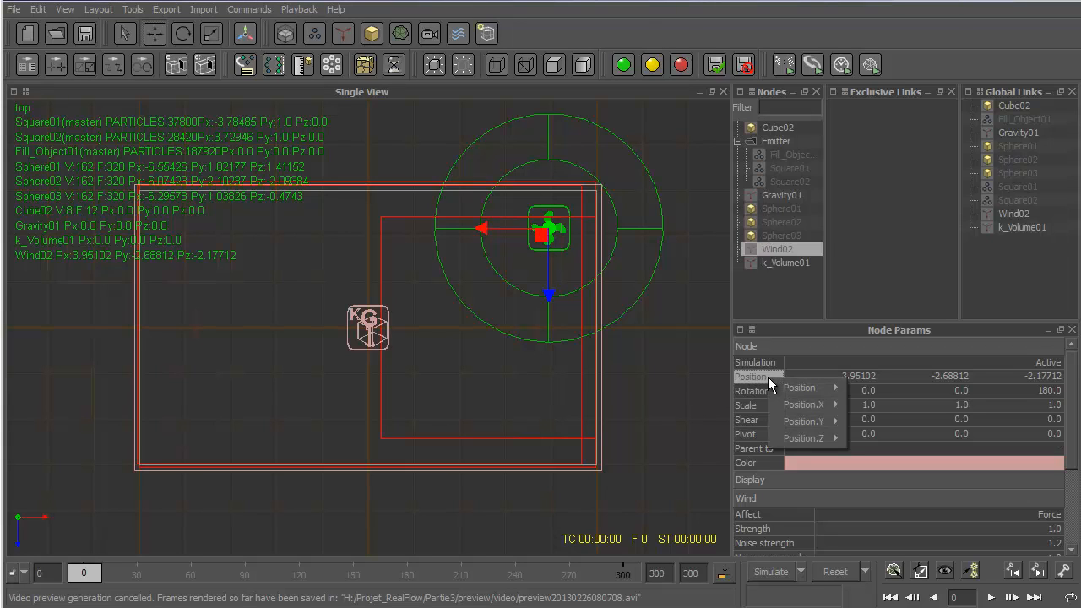
mouse_move(796, 389)
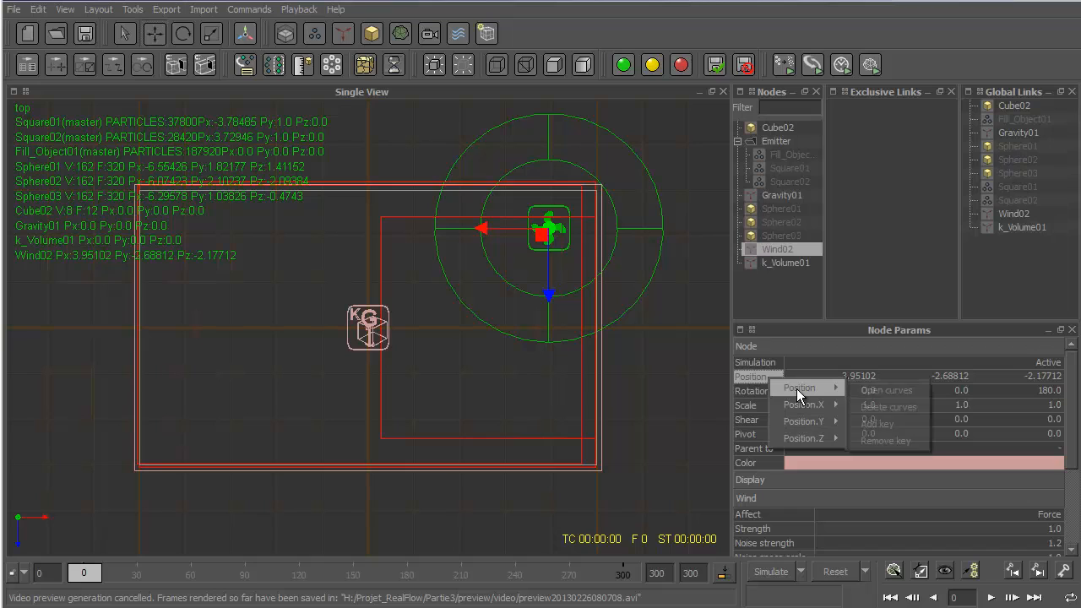
click(904, 424)
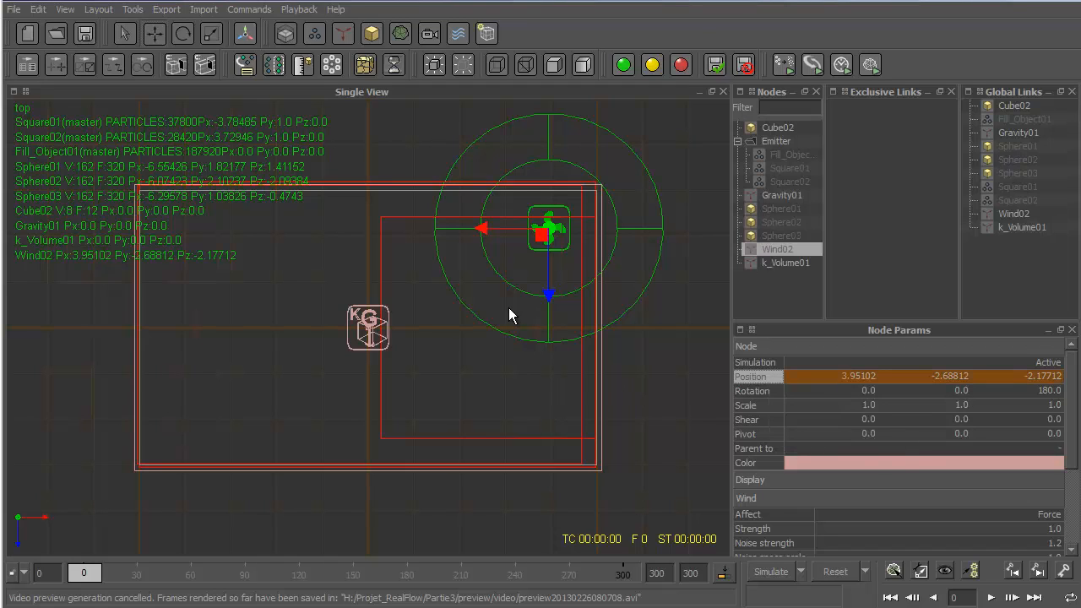
Move Wind02 to about X 0.35, Z -1.24 and add a Position key for it at frame 35.
drag(541, 233, 364, 279)
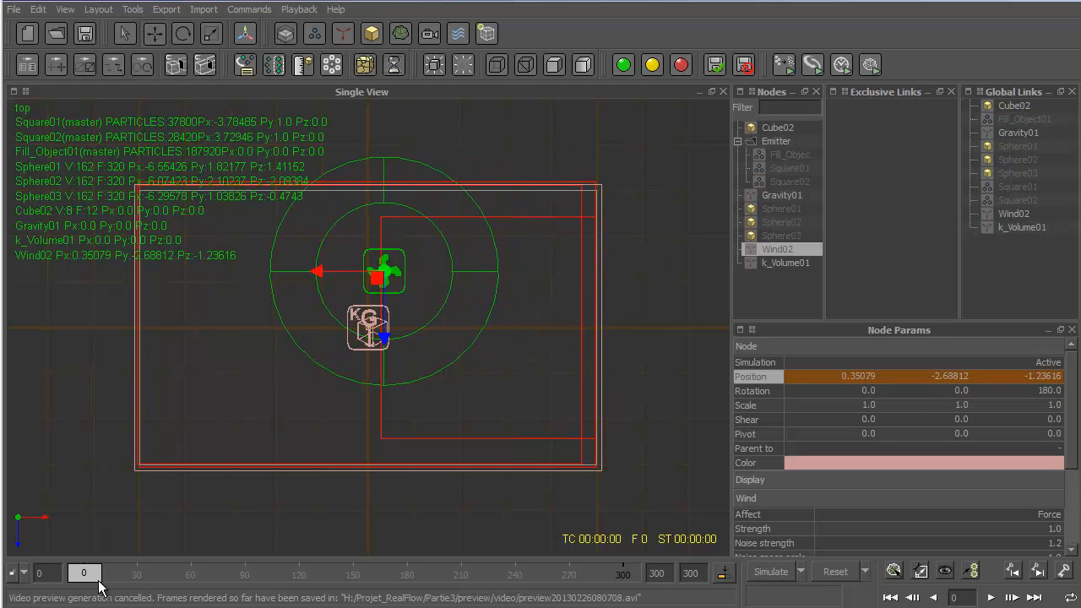
drag(82, 577, 149, 577)
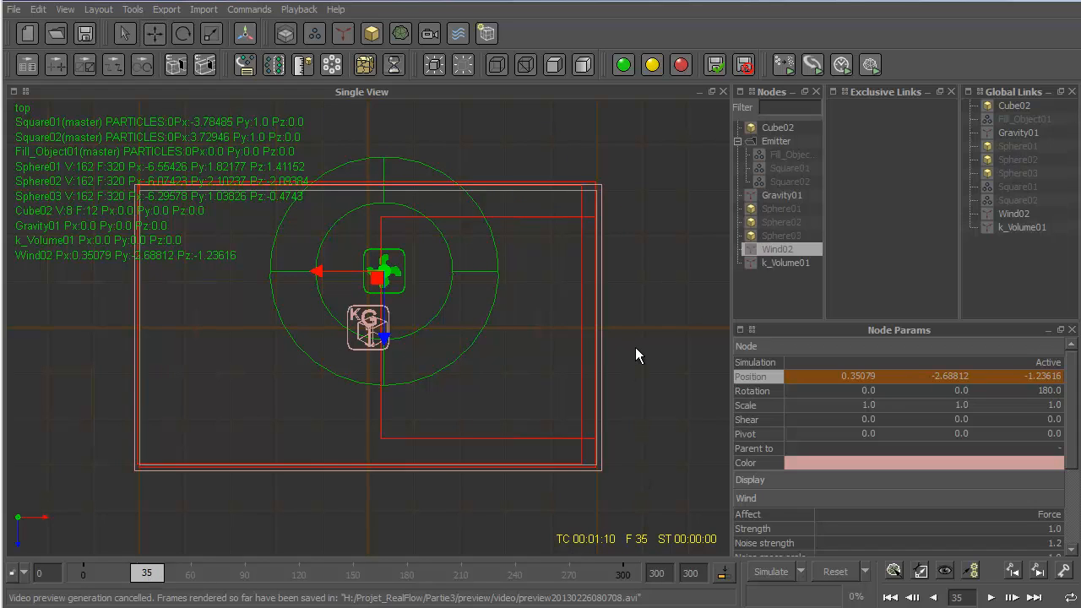
right_click(756, 378)
mouse_move(774, 389)
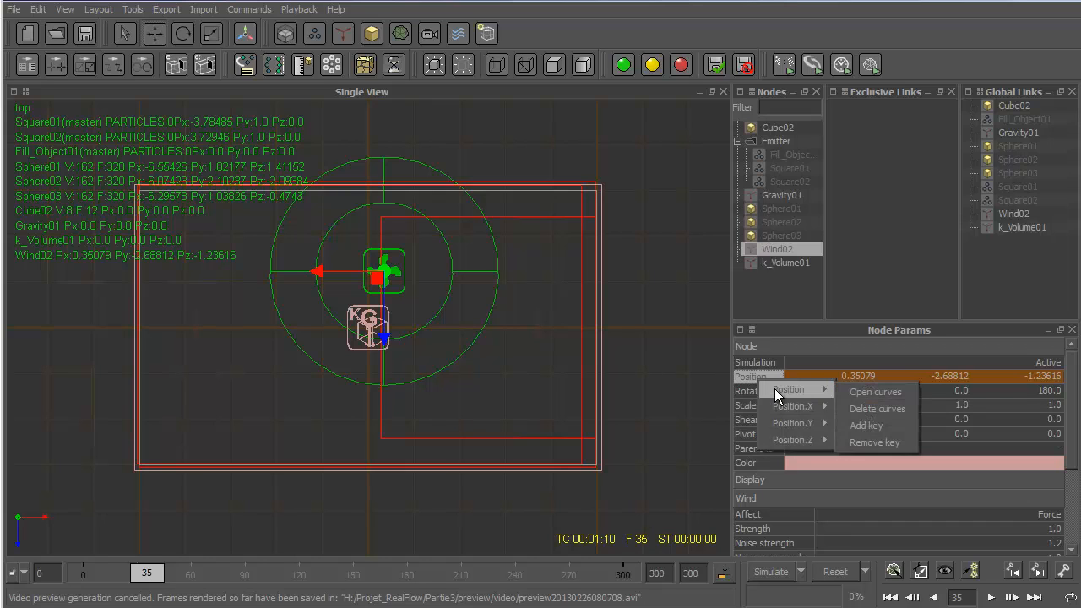
click(871, 429)
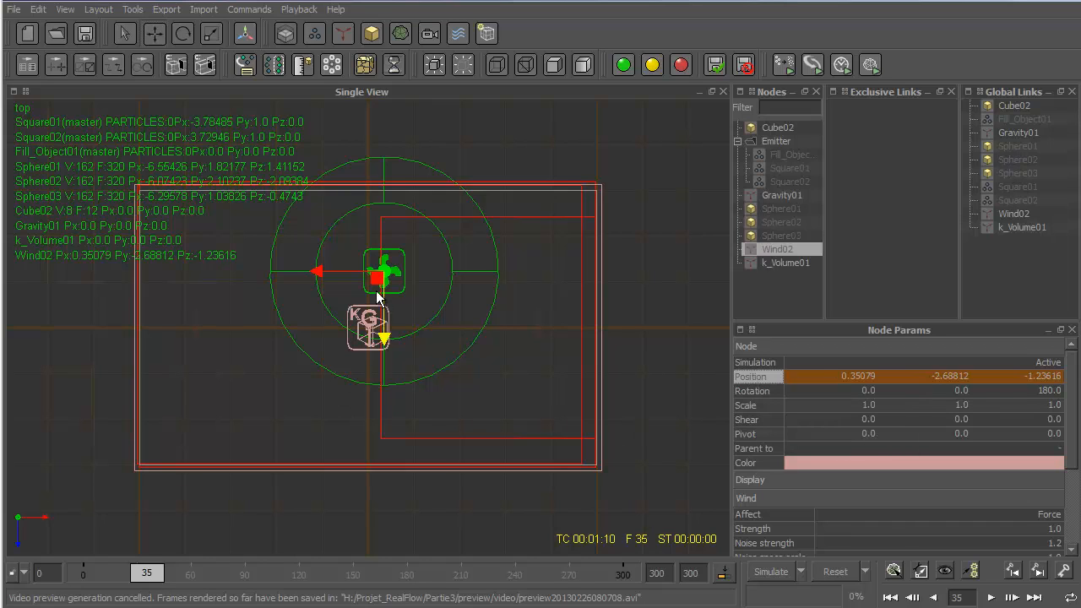
Move Wind02 to about X -2.81, Z 0.54 and add a Position key for it at frame 60.
drag(377, 297, 231, 364)
click(153, 573)
drag(153, 573, 192, 577)
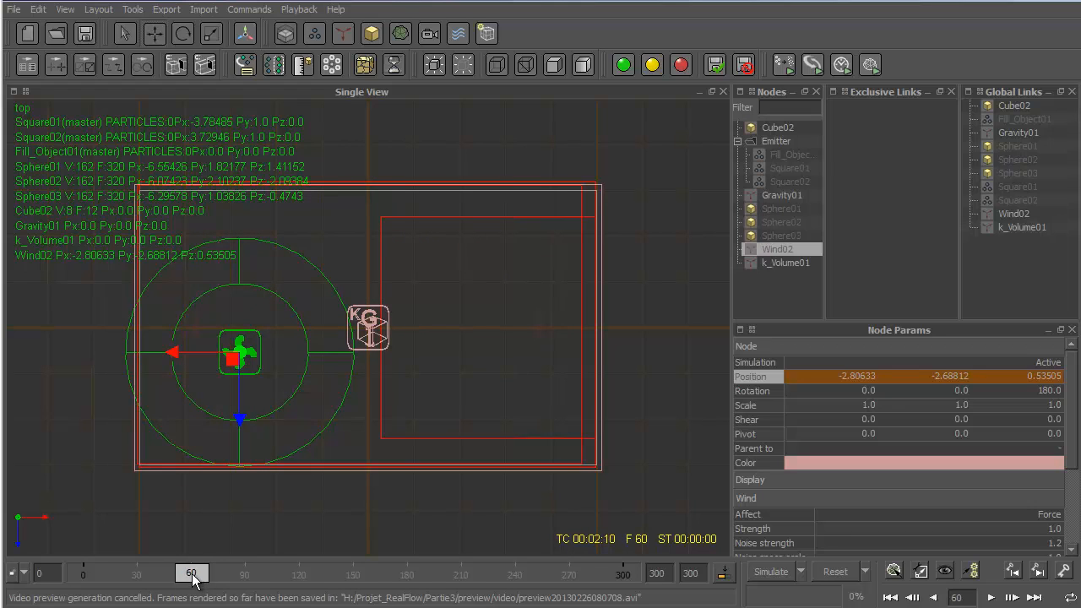
right_click(762, 375)
mouse_move(776, 384)
click(887, 423)
Move Wind02 to about X -0.90, Z 1.86 and add a Position key for it at frame 90.
drag(233, 365, 320, 421)
drag(201, 585, 247, 582)
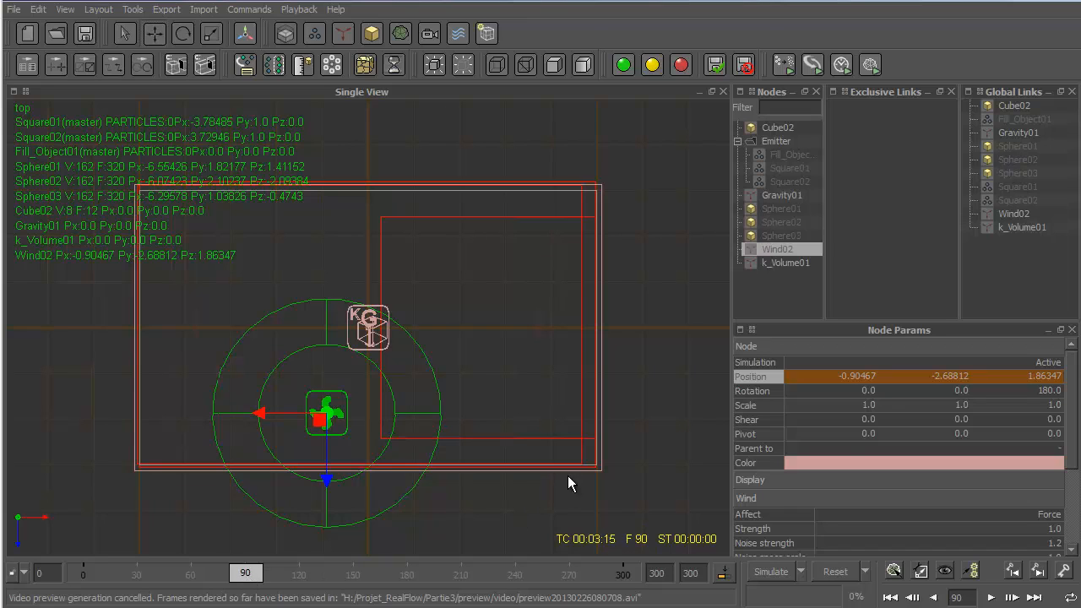
right_click(773, 380)
mouse_move(796, 390)
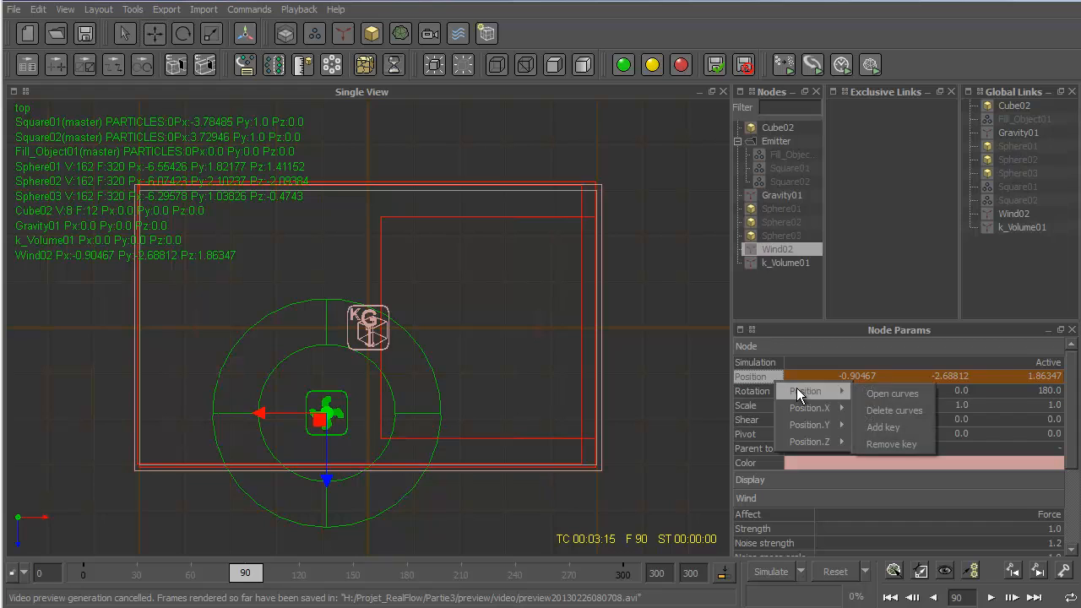
click(917, 431)
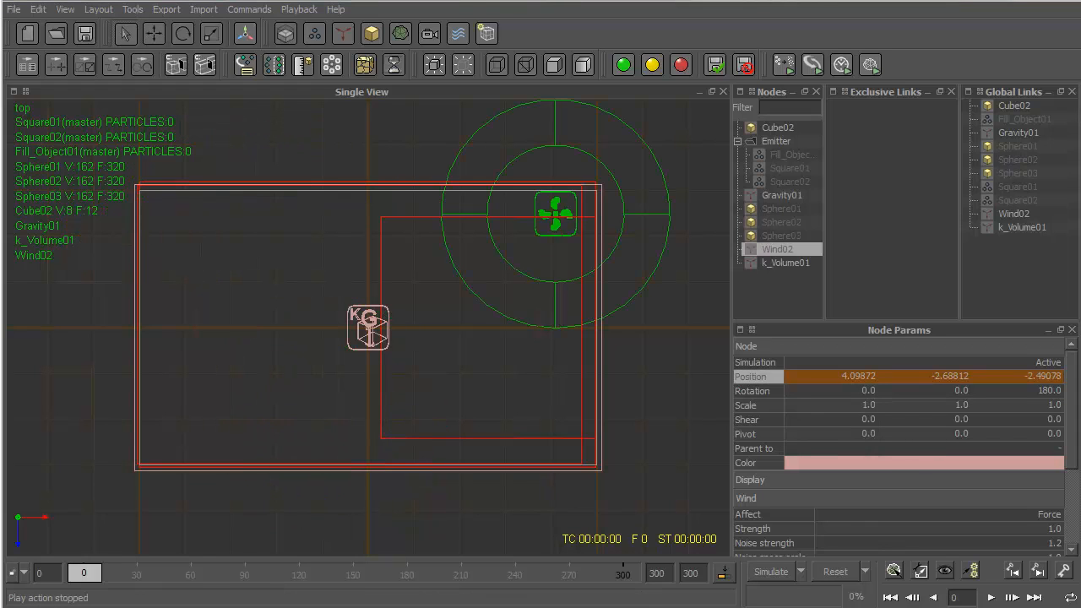
Play back the wind daemon's animation and examine its Position curves for X, Y and Z, individually and together.
click(992, 598)
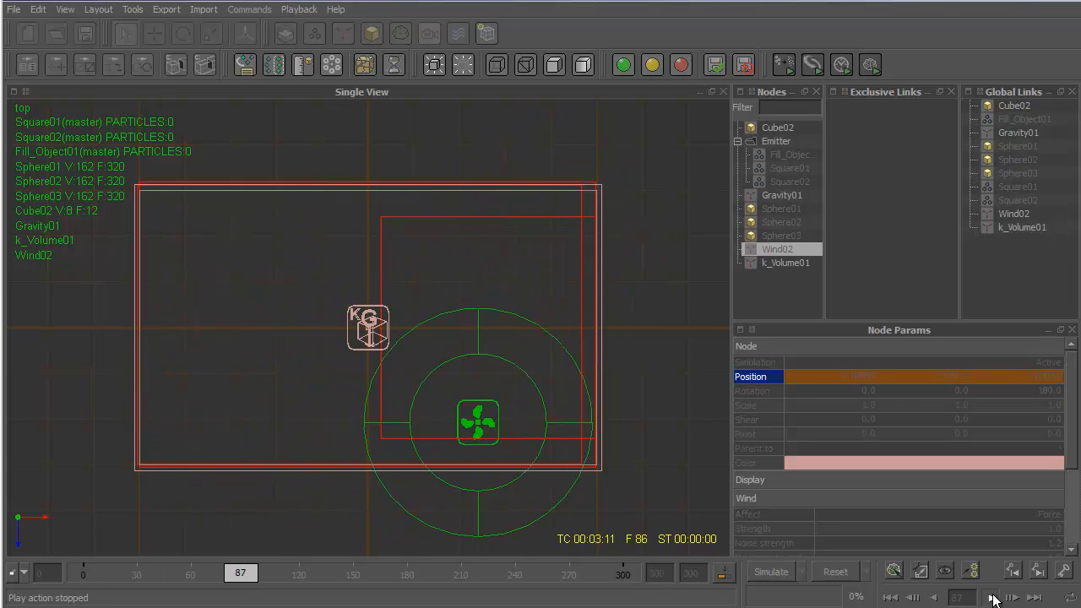
click(992, 598)
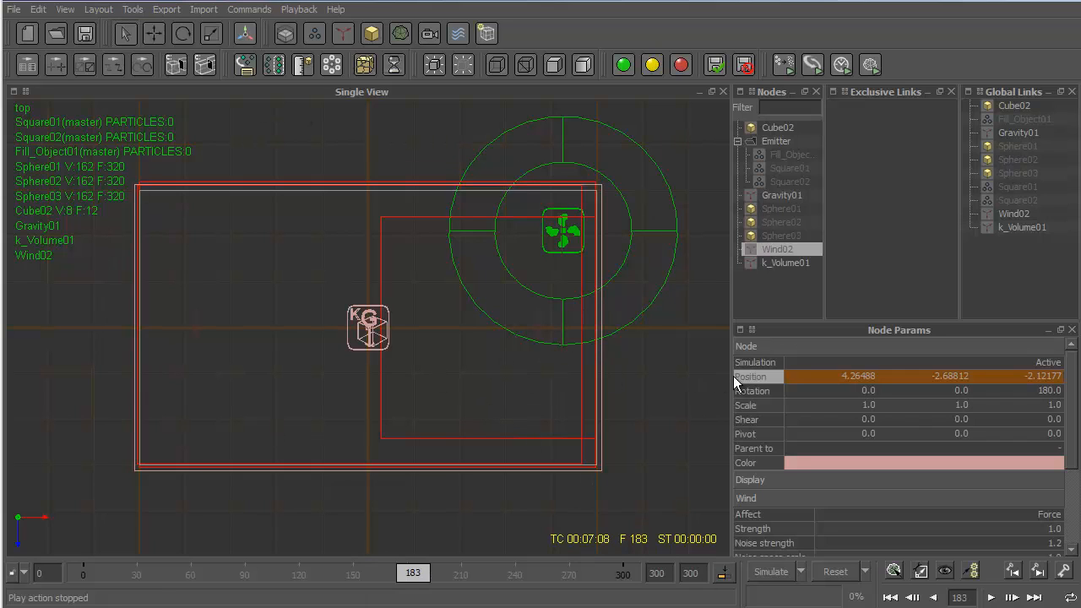
double_click(754, 373)
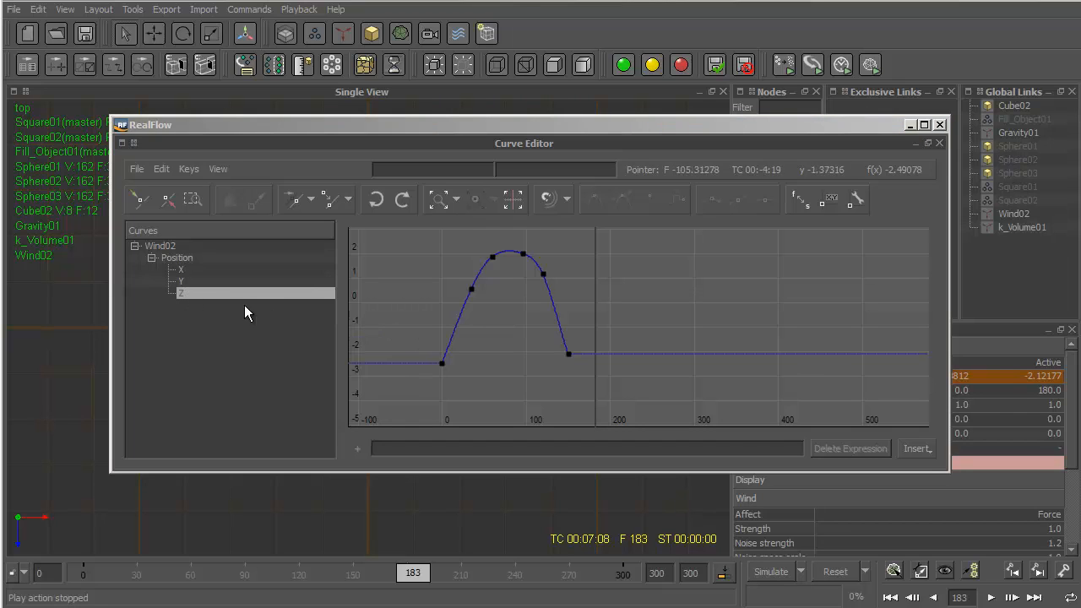
click(209, 280)
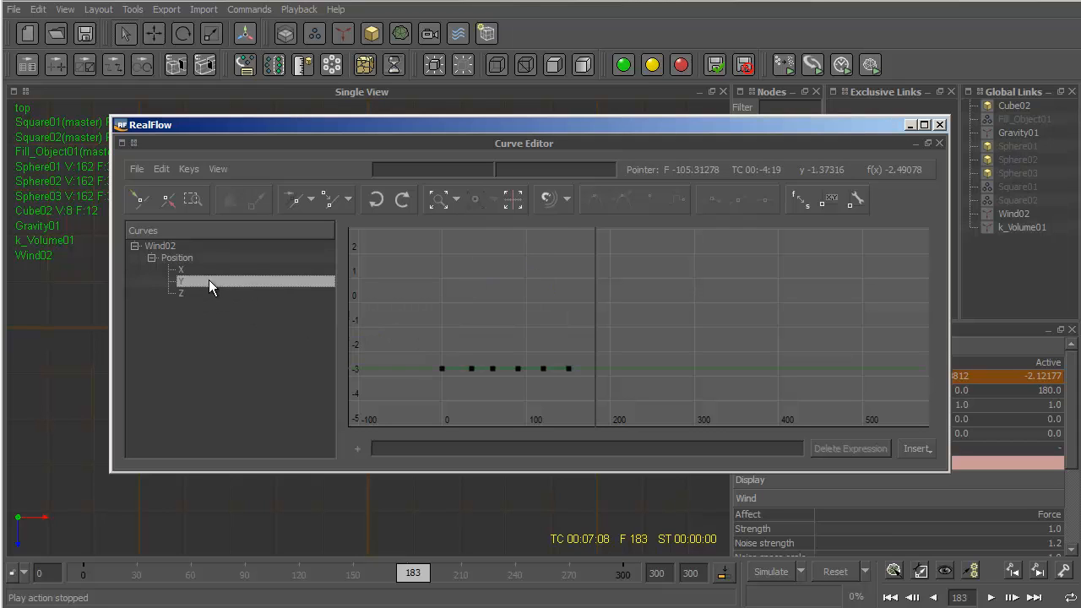
click(211, 271)
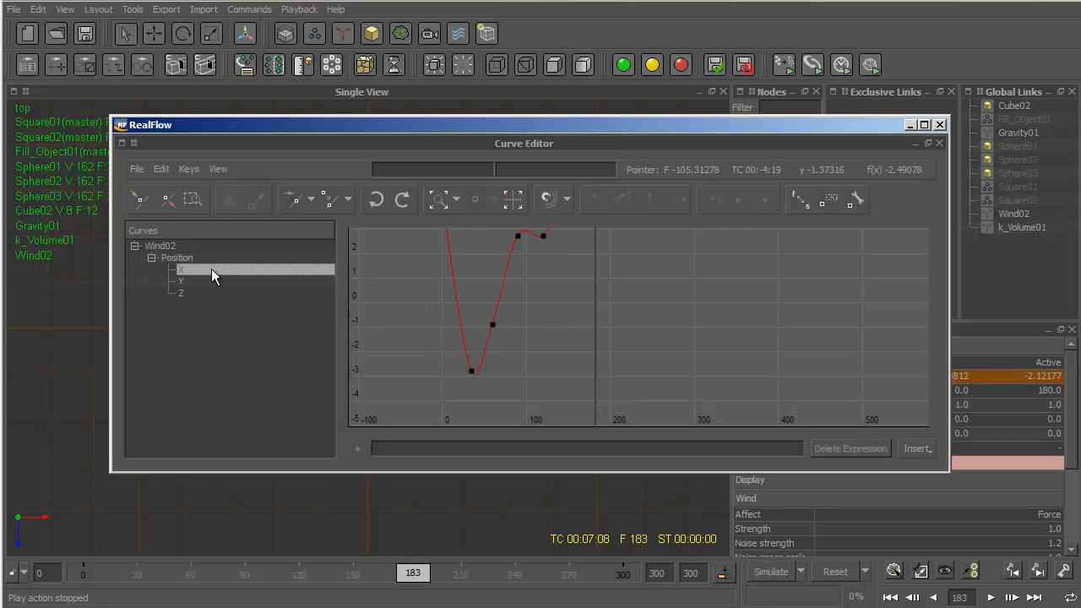
click(184, 258)
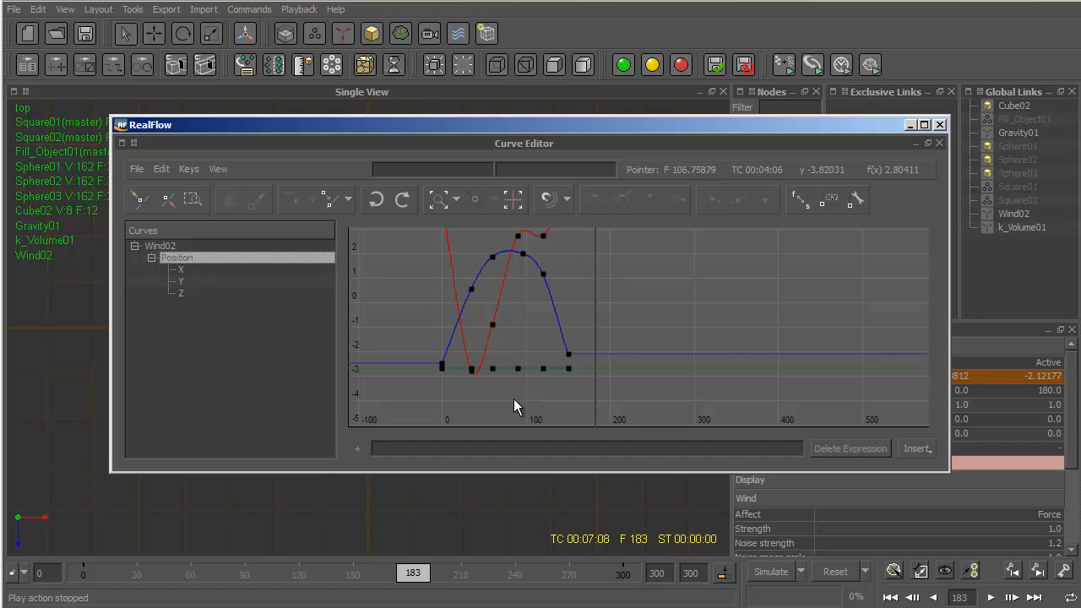
Shift the frame 90 key of Wind02's X position curve to about frame 97.7 with value 1.21, and replay the animation from frame 0.
click(520, 236)
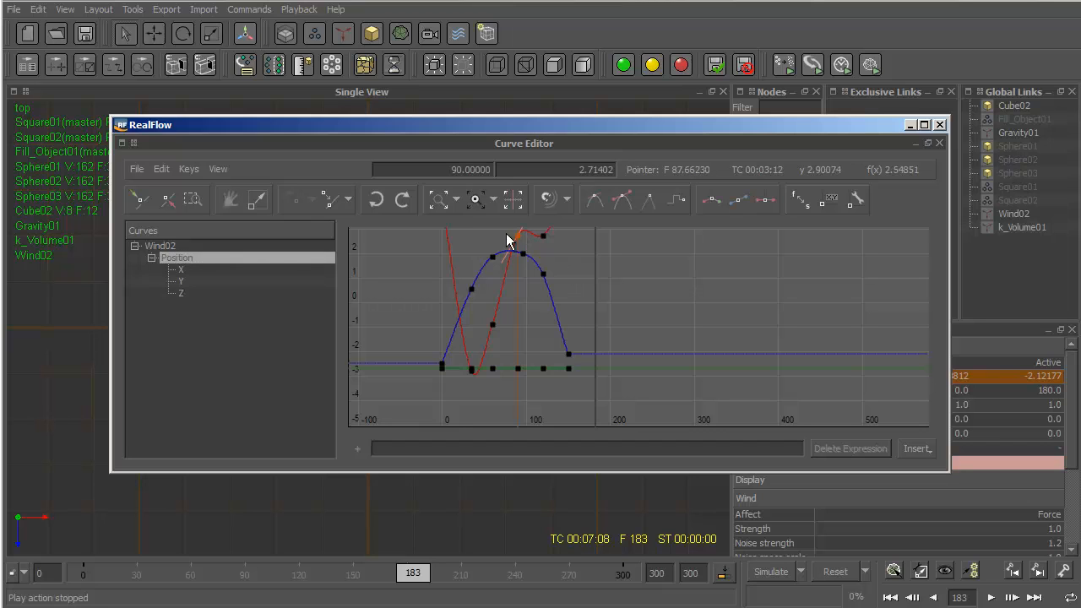
click(202, 268)
drag(519, 237, 529, 277)
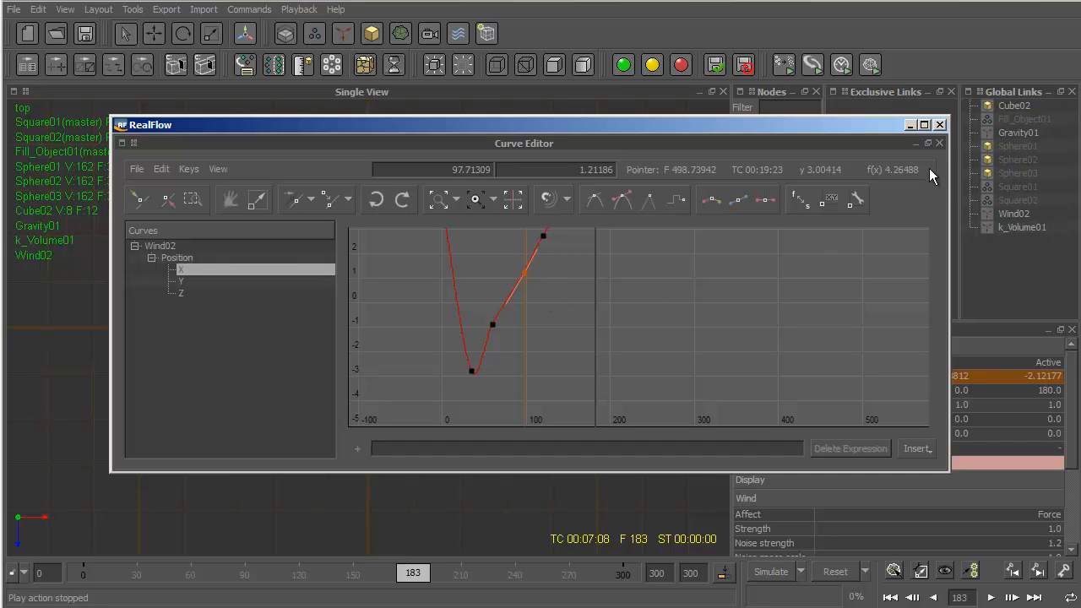
click(940, 125)
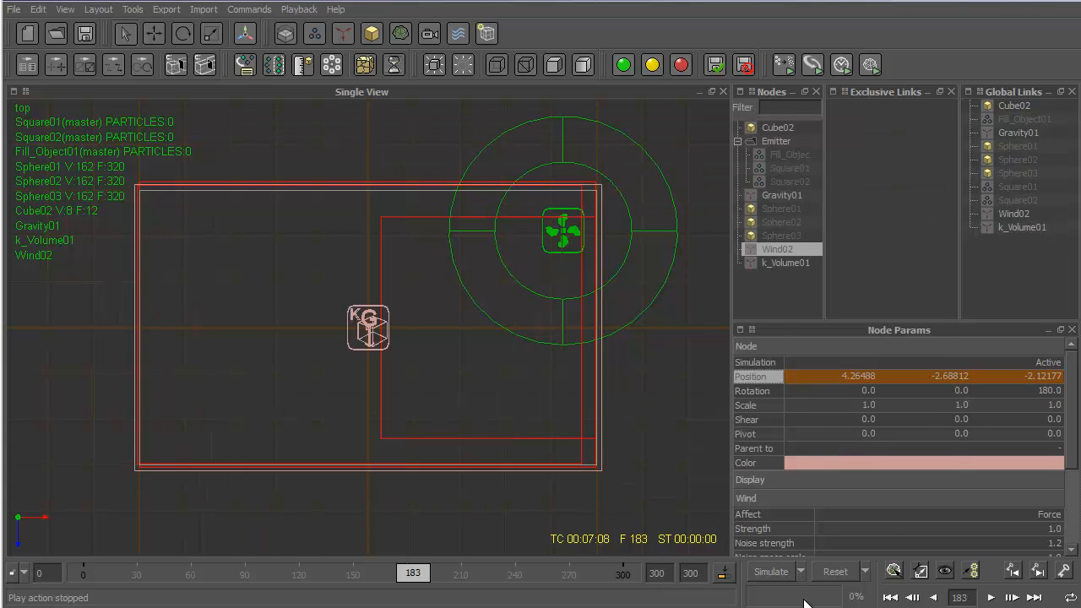
click(890, 597)
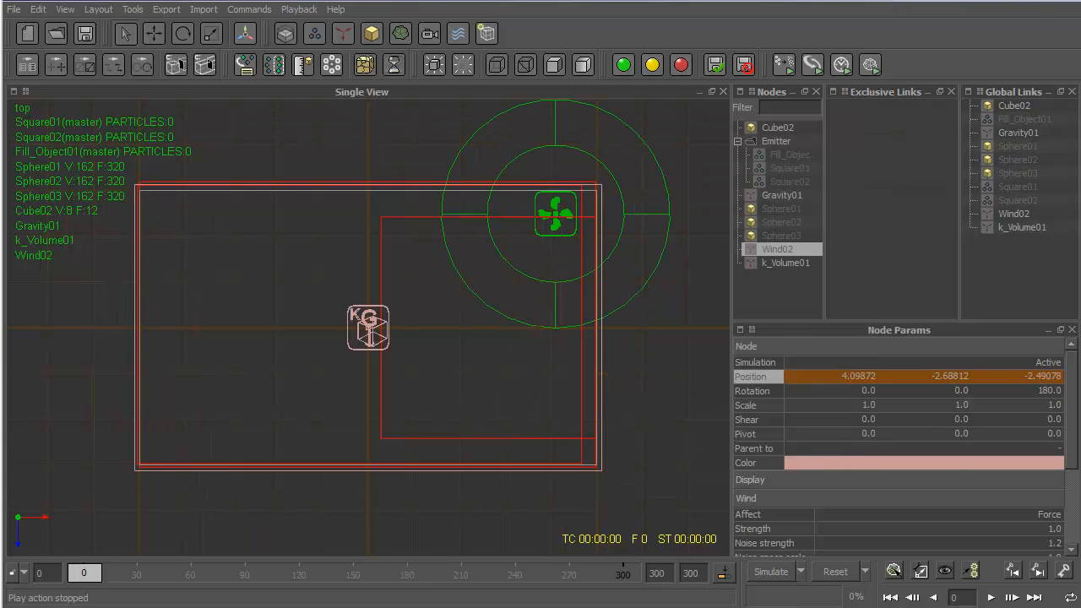
click(990, 597)
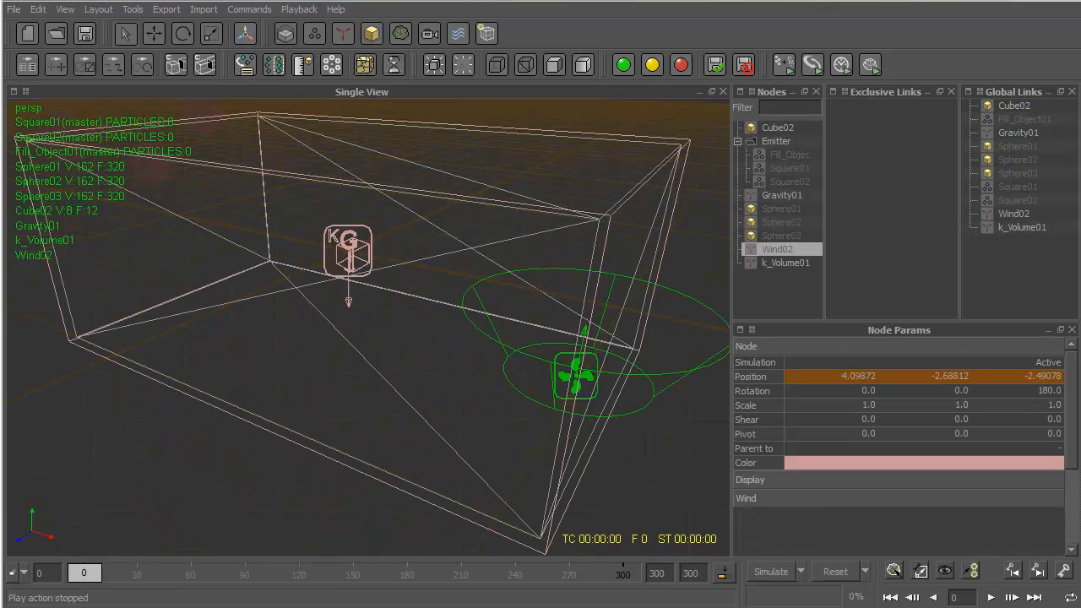
Open the curve for Wind02's Strength parameter and drive it with the expression sin(t).
click(850, 346)
click(832, 385)
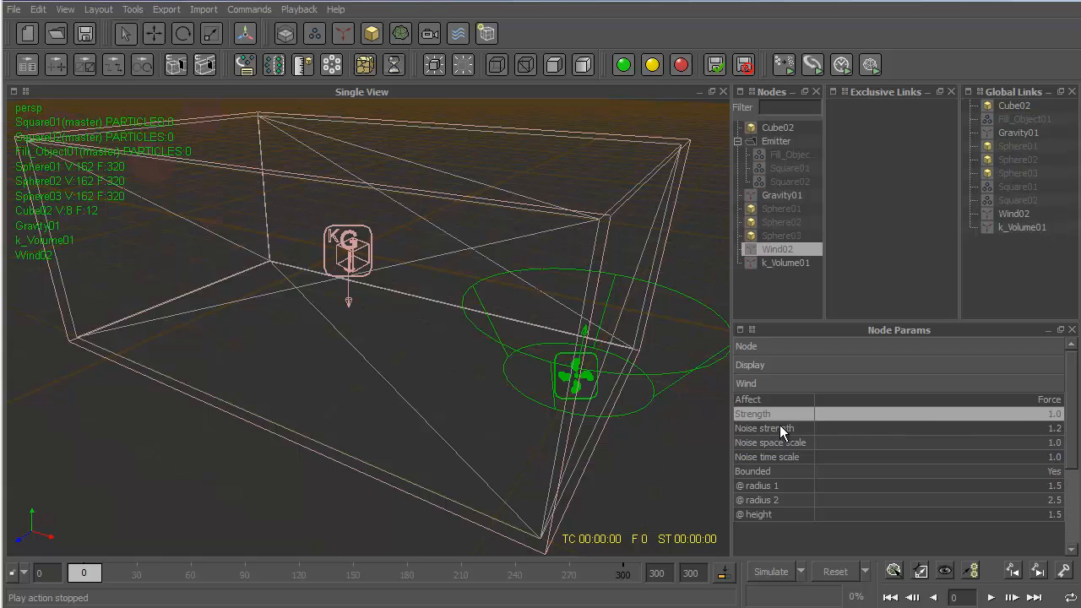
double_click(758, 415)
drag(99, 2, 724, 101)
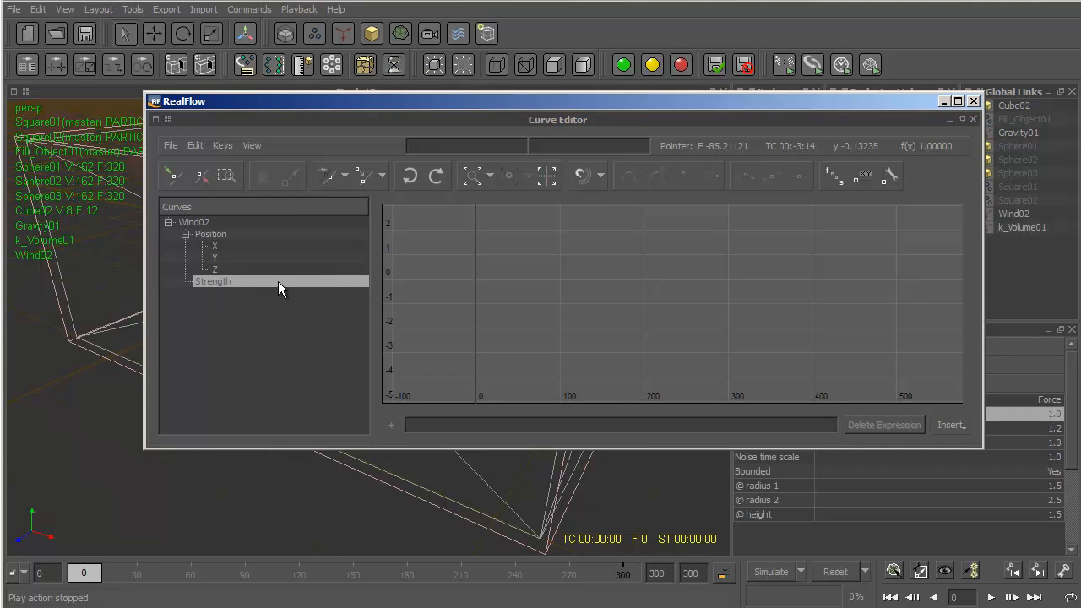
click(827, 424)
text(sin(t))
key(Return)
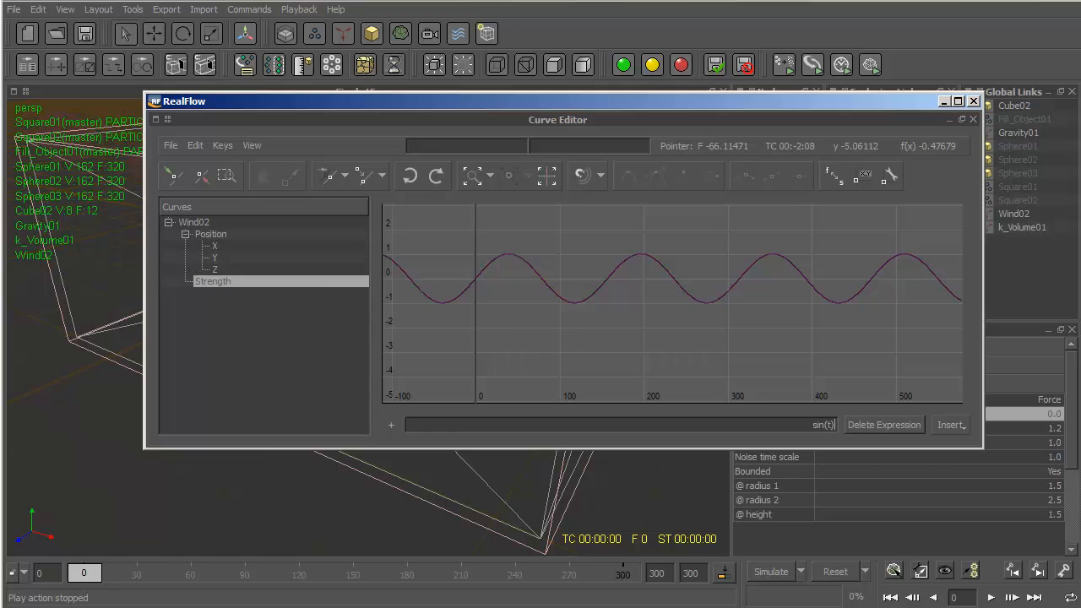
Scale and offset the Strength expression so it reads 5*sin(t)+5.
click(789, 425)
text(%)
key(BackSpace)
text(5*)
key(Return)
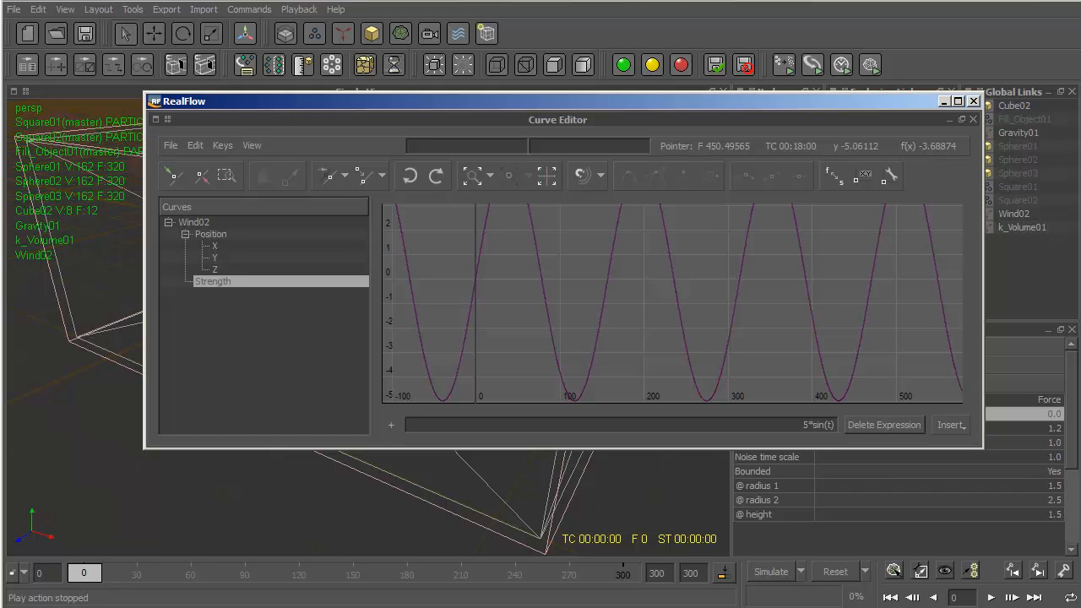
text(+5)
key(Return)
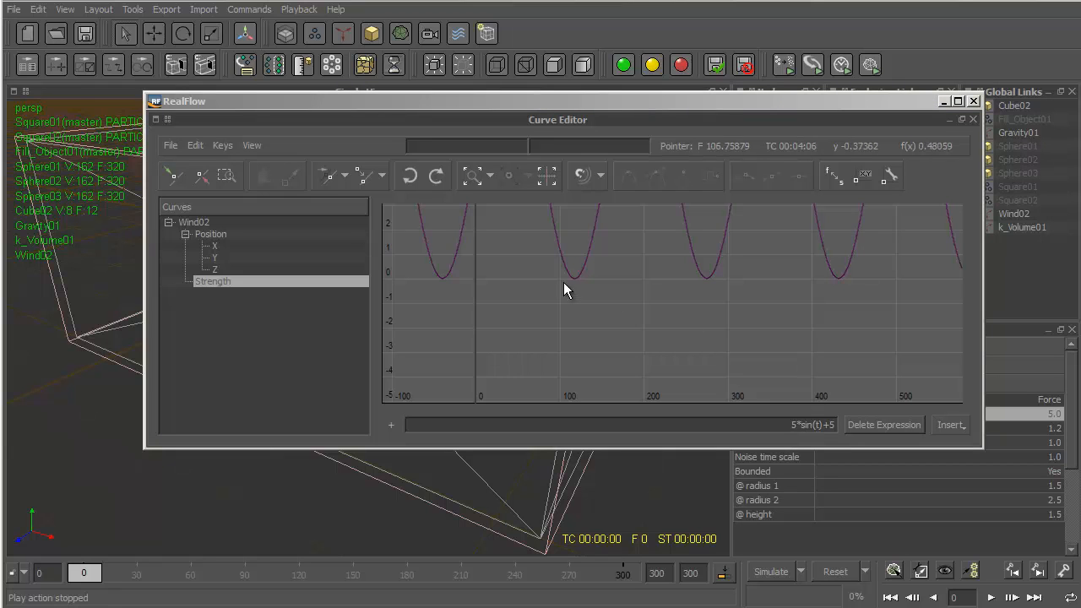
Raise the frequency of the Strength curve by changing its expression to 5*sin(t*10)+5, and close the curve editor.
click(818, 428)
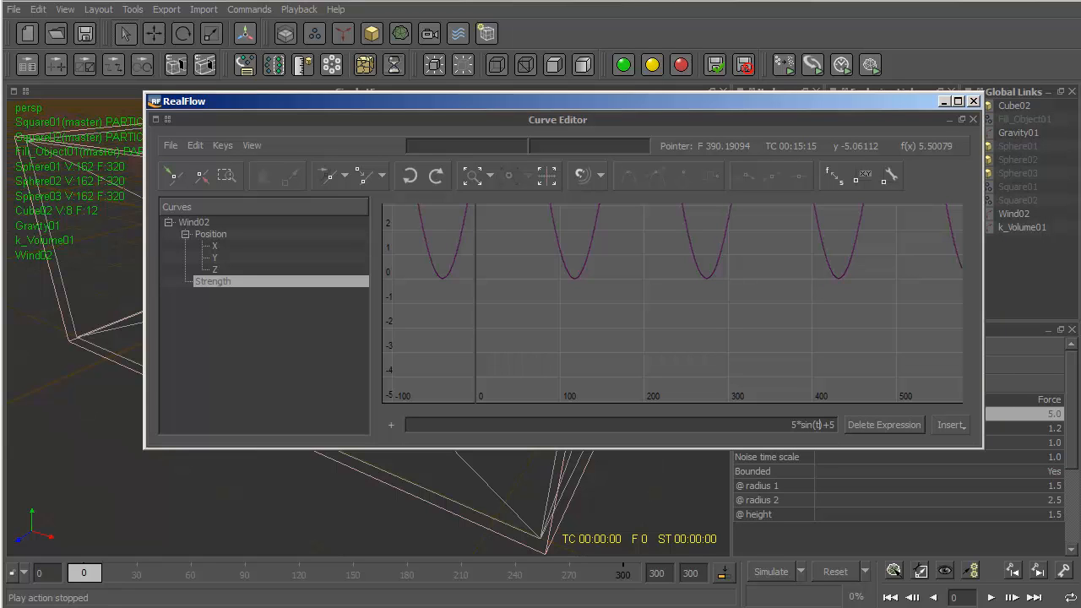
text(*10)
key(Return)
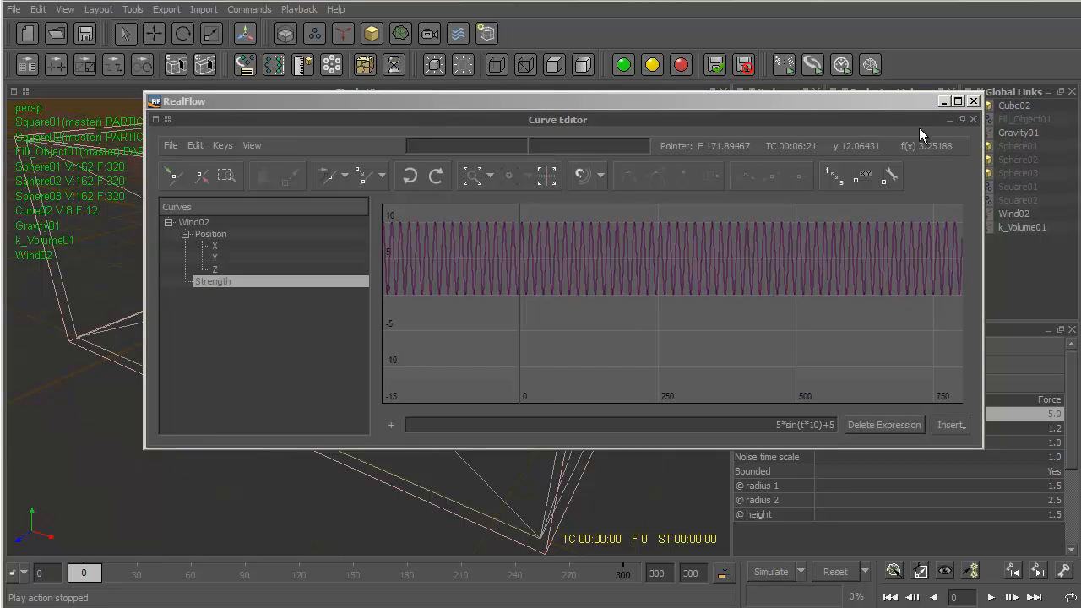
click(972, 101)
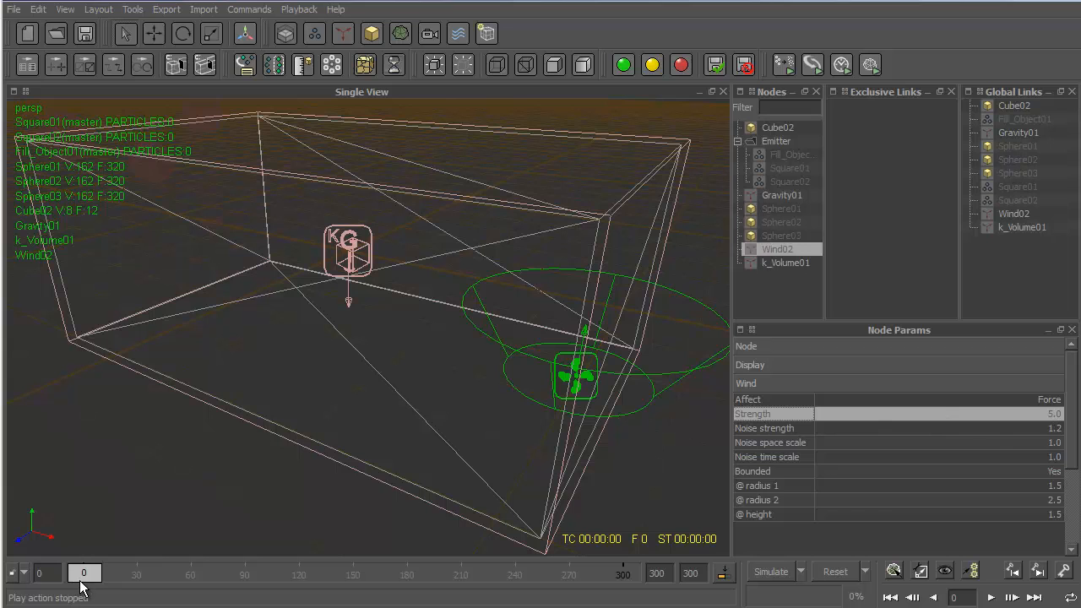
Scrub the timeline near frame 0 and play the preview movie of the simulation.
drag(82, 582, 61, 598)
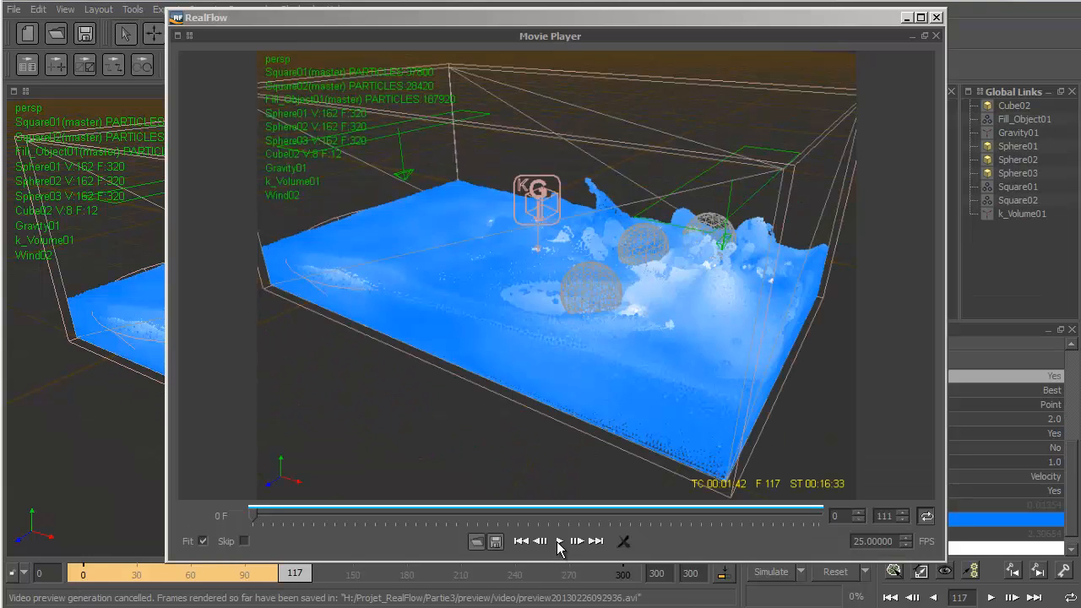
click(559, 541)
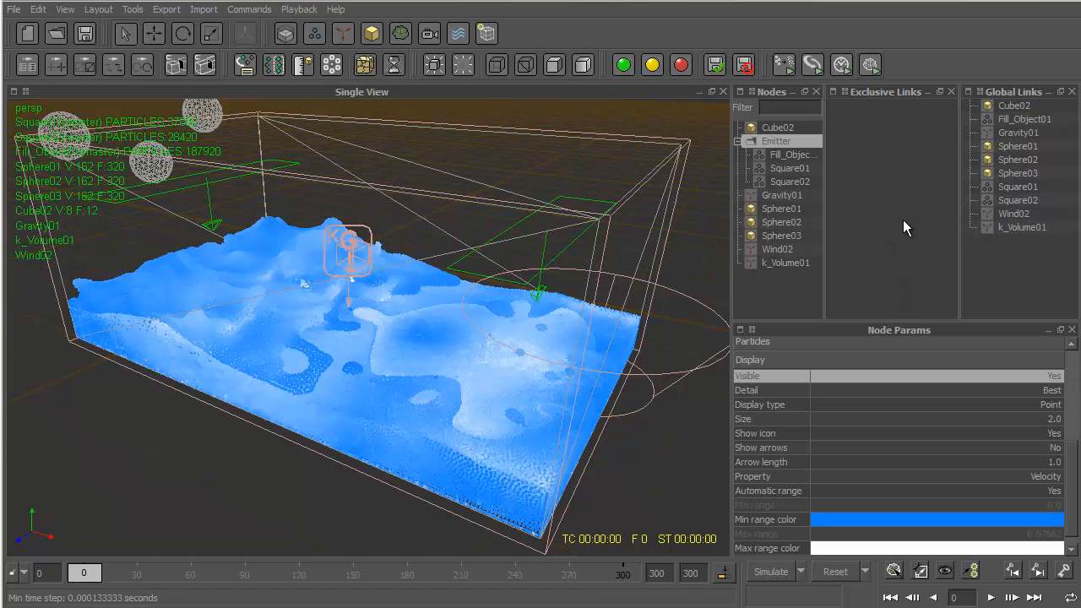
Remove Wind02 from the global links and link it exclusively to the Emitter group.
click(1020, 215)
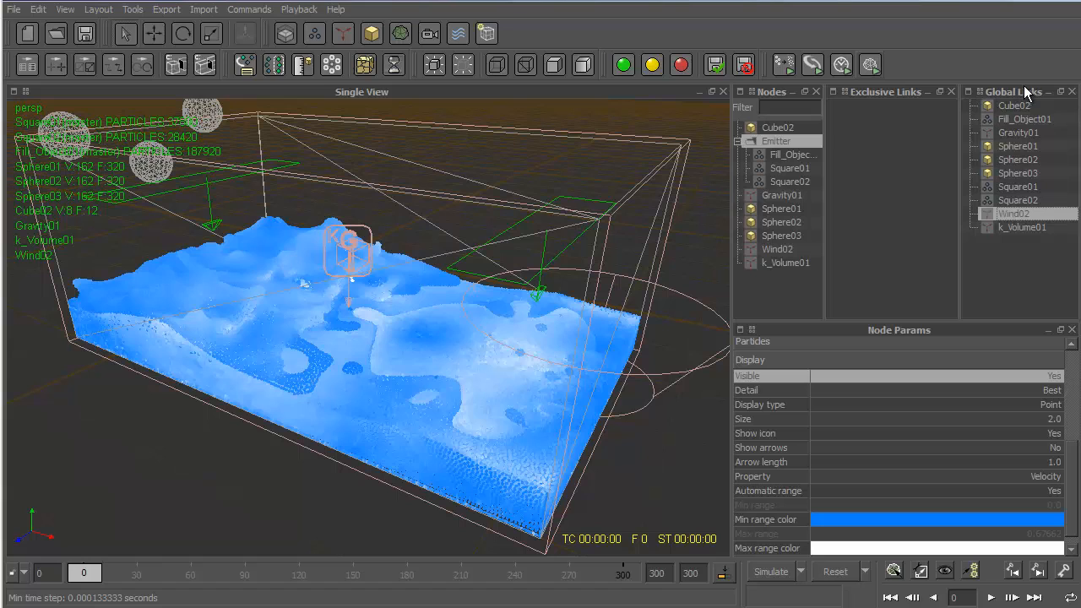
key(Delete)
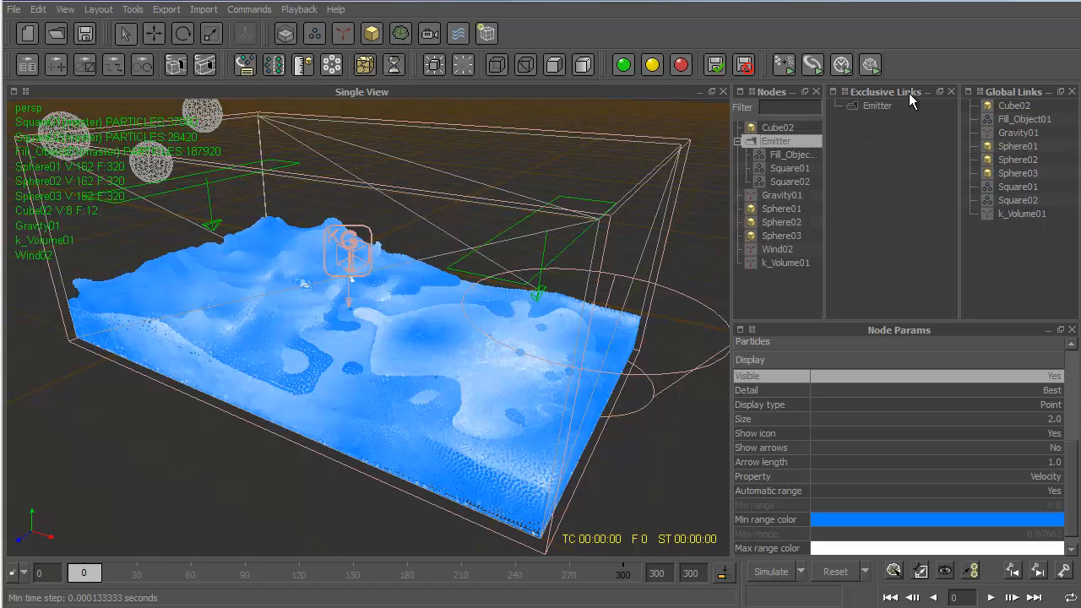
drag(754, 253, 876, 110)
click(920, 185)
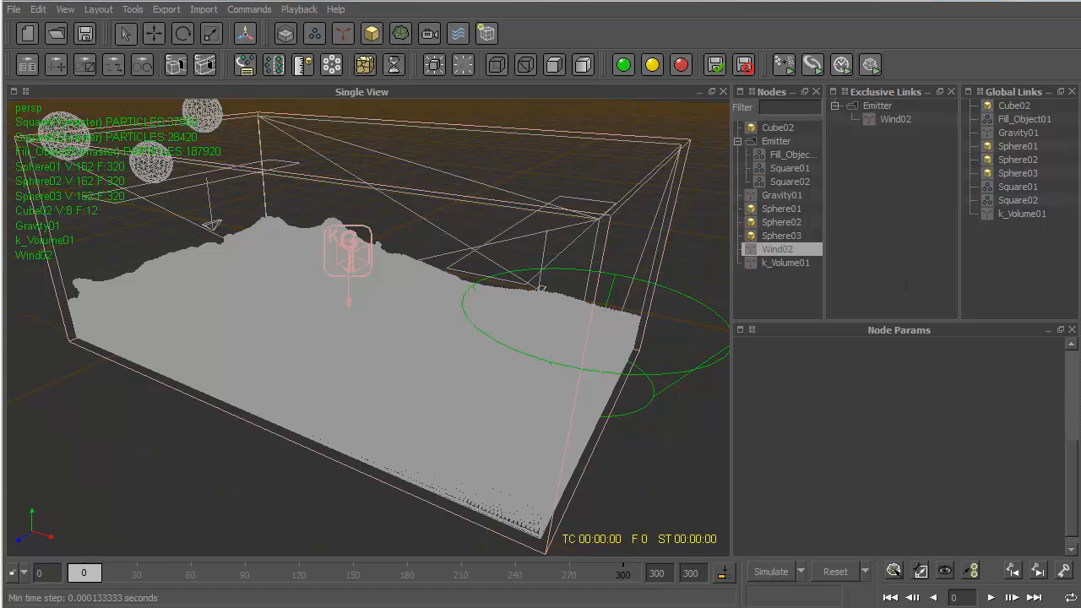
Set the simulation output to 75 FPS with a maximum of 100 substeps, and start the simulation.
click(801, 572)
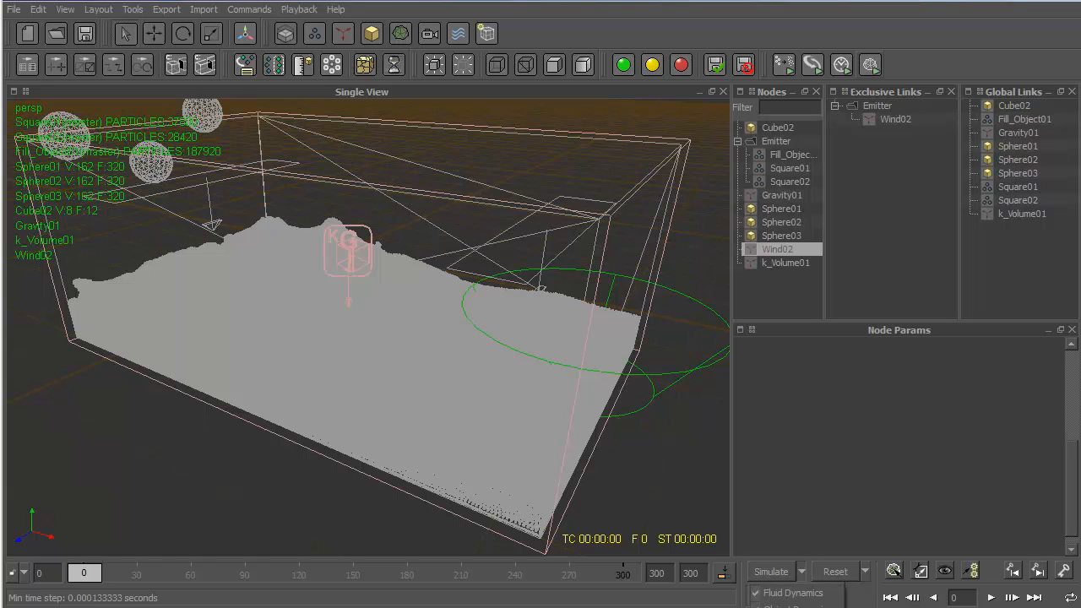
click(802, 594)
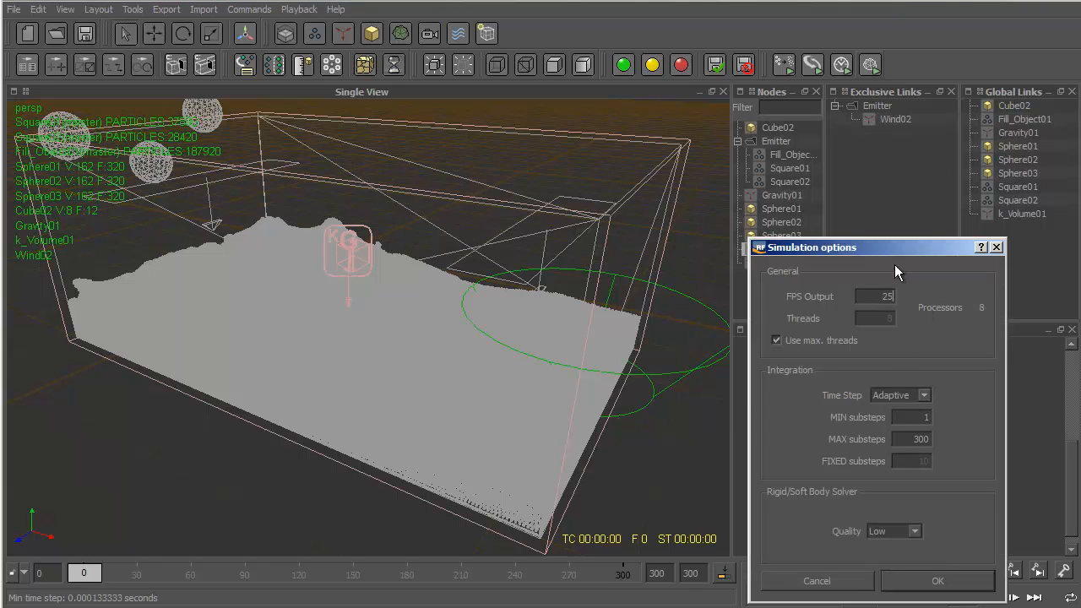
drag(868, 299, 917, 292)
text(75)
drag(910, 439, 935, 437)
text(100)
click(951, 581)
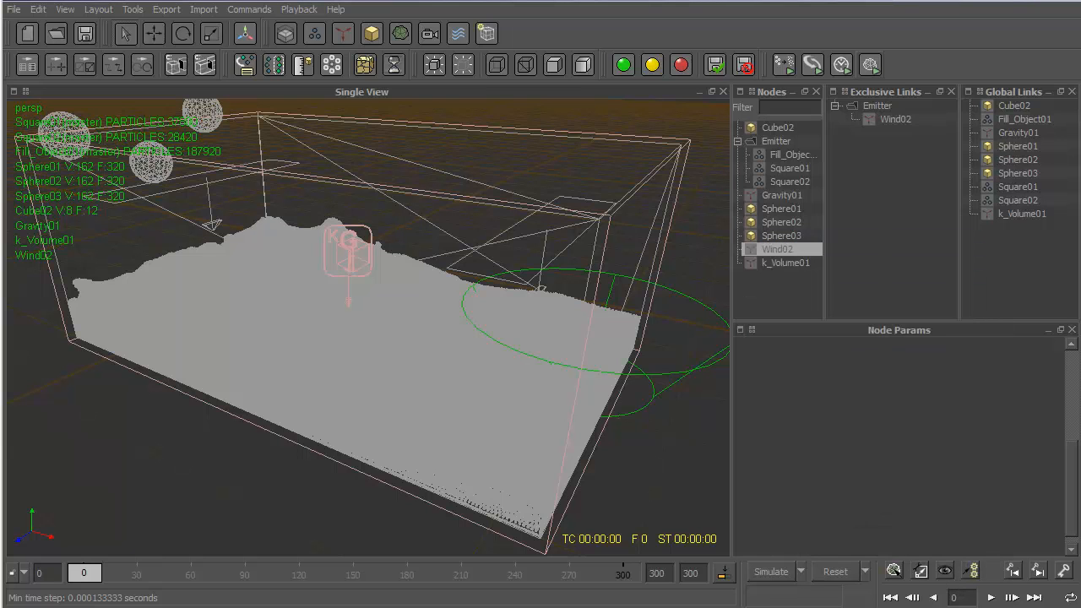
click(763, 572)
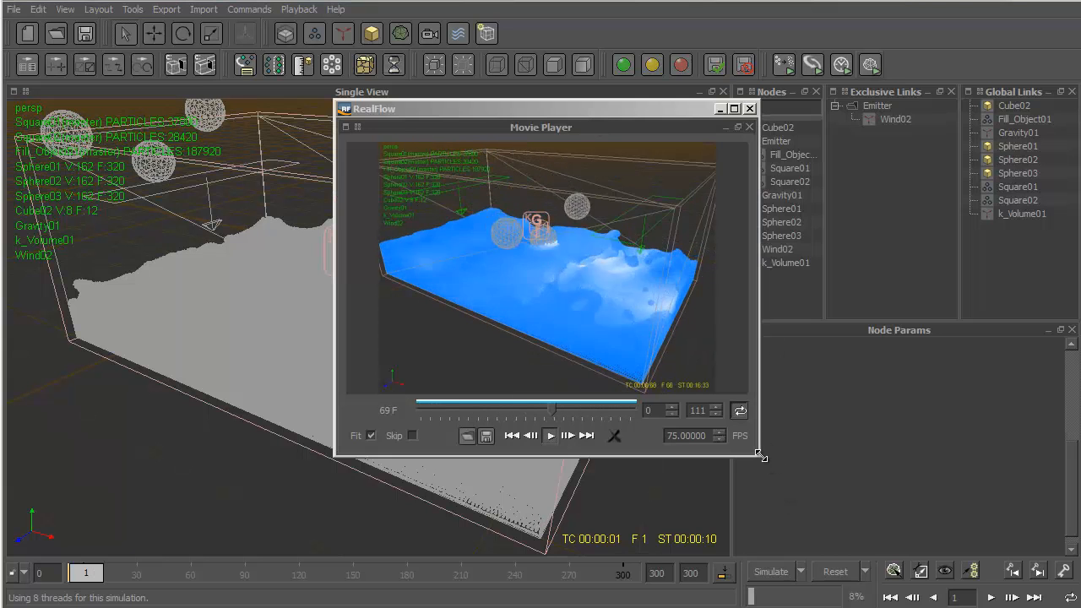
Enlarge the movie player, play the preview at 25 FPS, and close the player.
drag(760, 456, 886, 528)
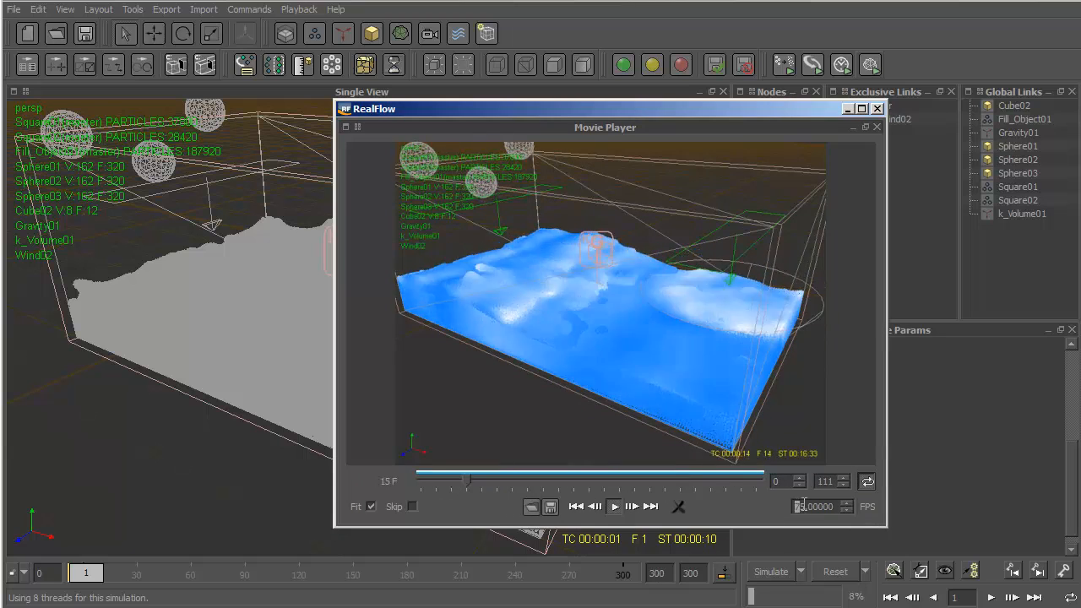
drag(798, 507, 835, 507)
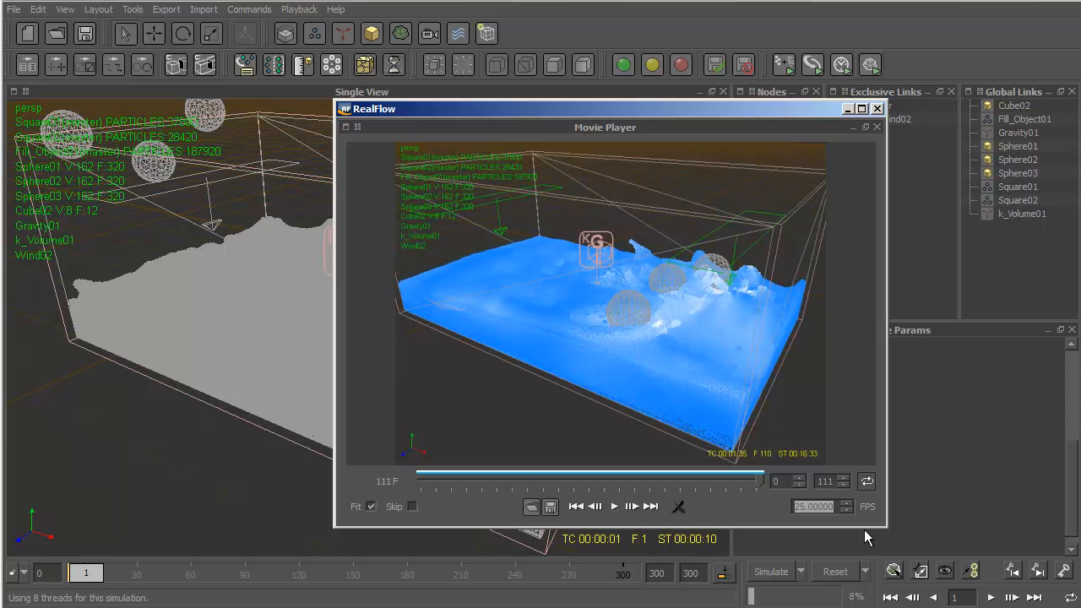
click(615, 507)
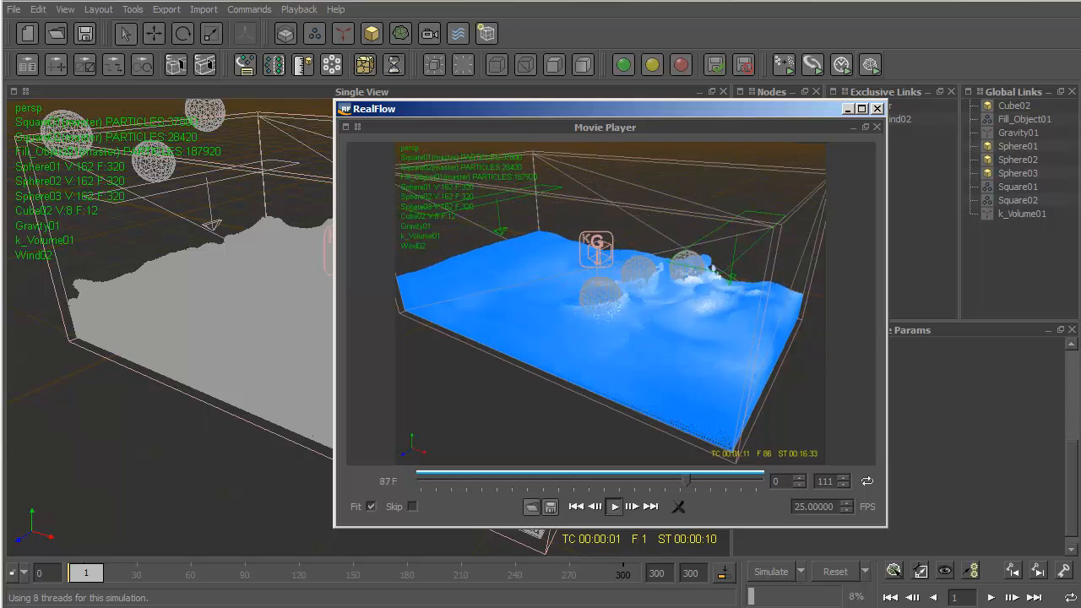
key(alt+F4)
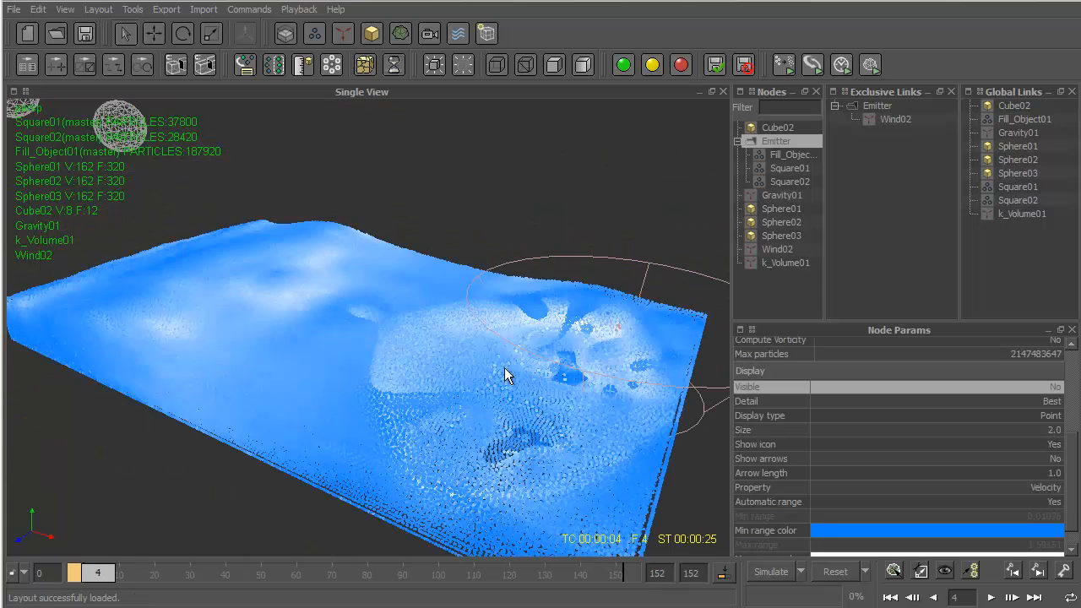
Create a standard particle mesh and insert the emitters Fill_Object01, Square01 and Square02 into it.
click(398, 32)
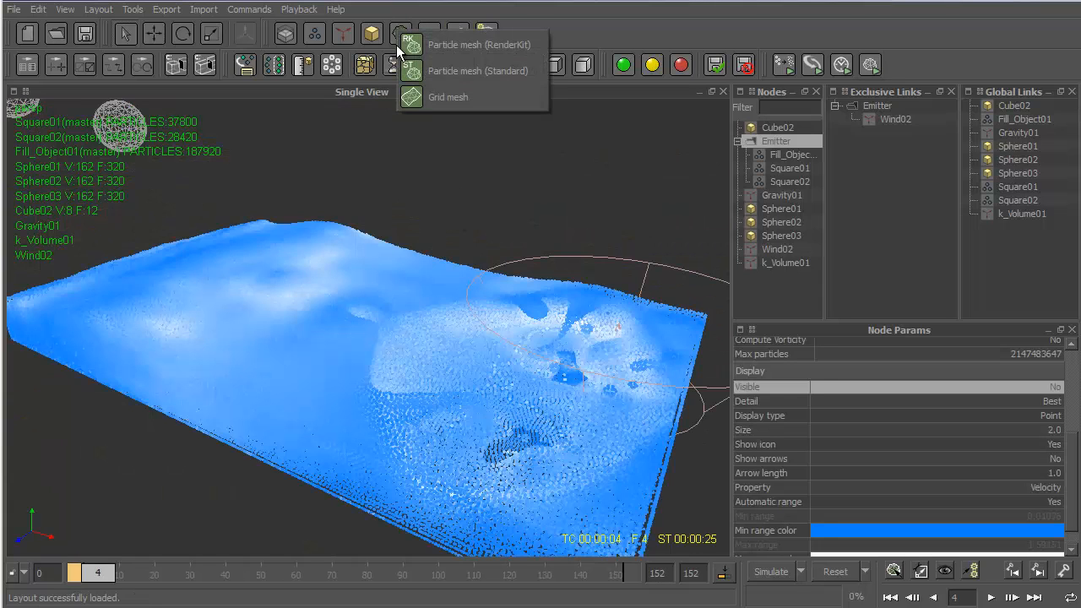
click(438, 71)
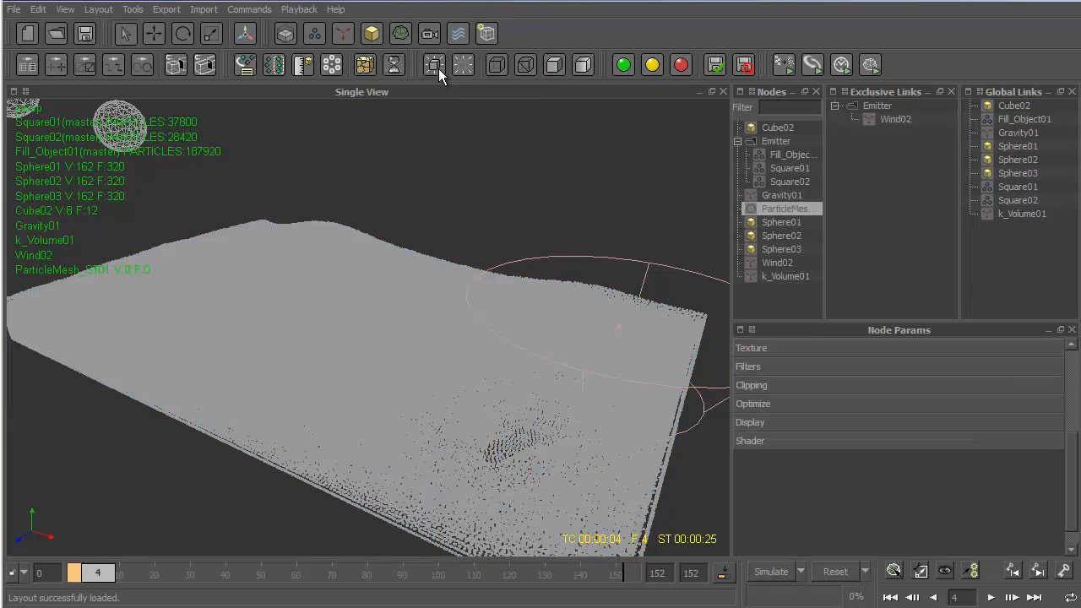
right_click(771, 209)
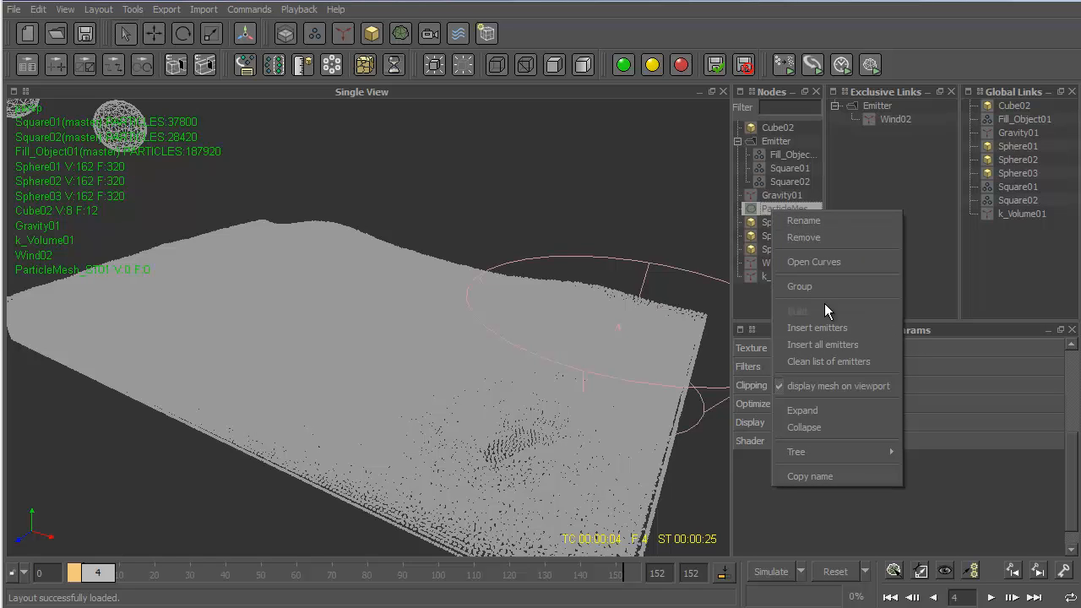
click(868, 338)
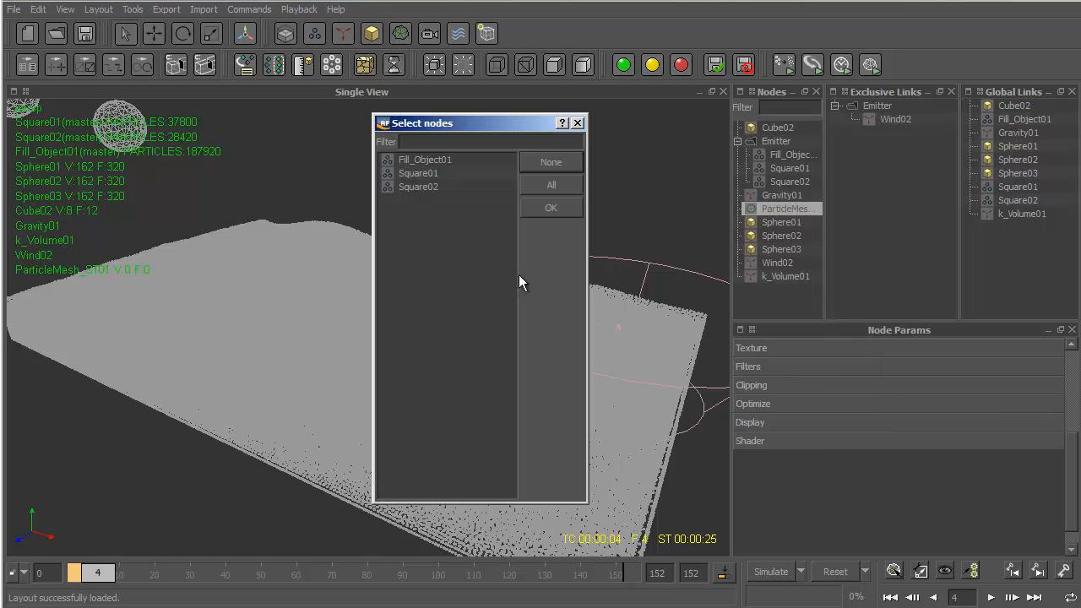
shift+click(432, 190)
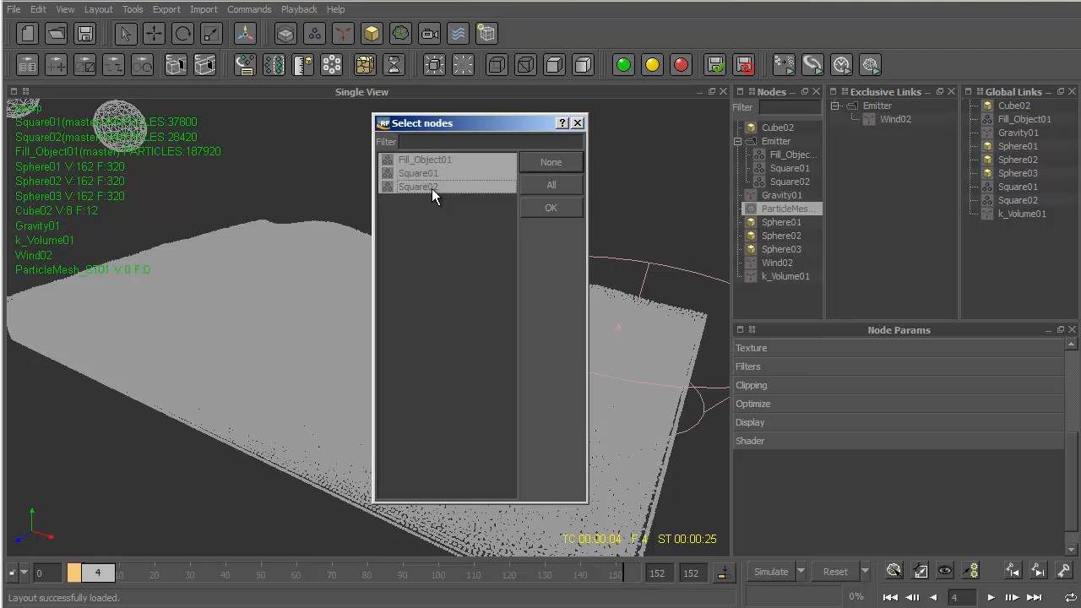
click(550, 208)
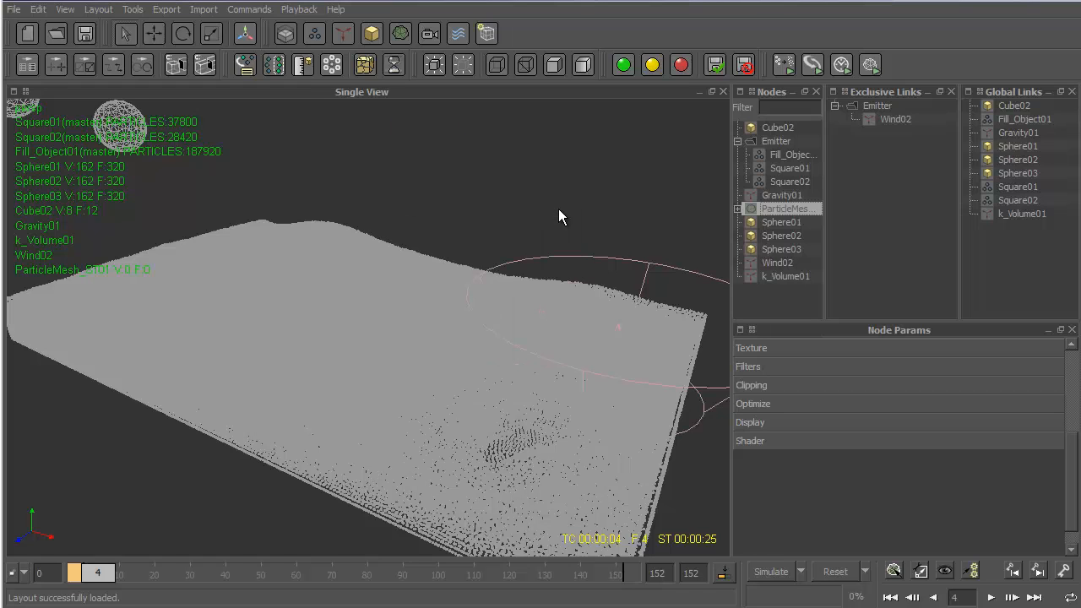
click(737, 208)
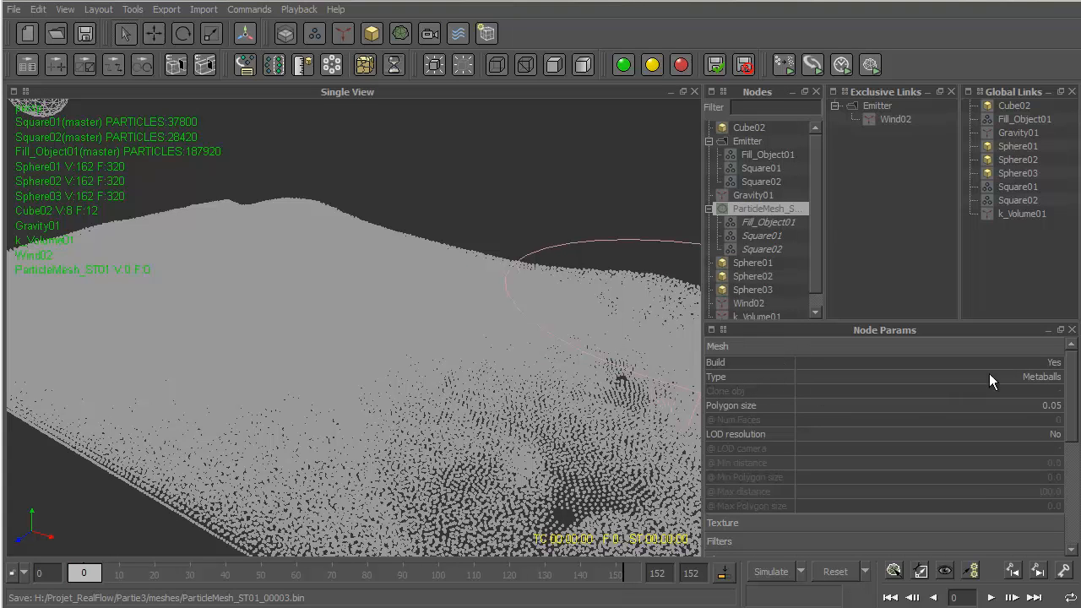
Try the Mpolygons type for the particle mesh and inspect the generated mesh up close.
click(1057, 379)
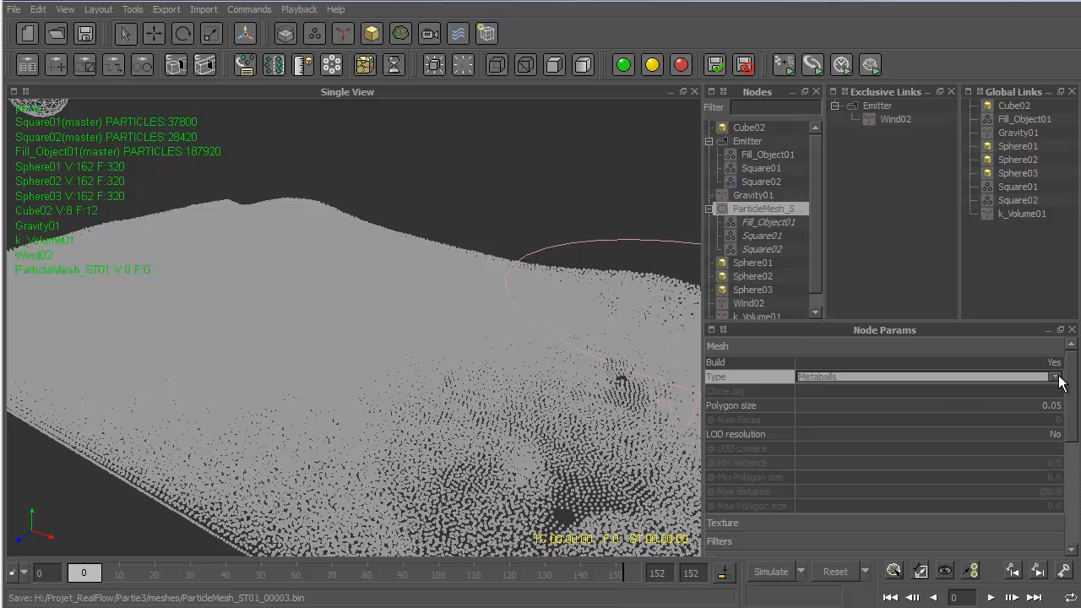
click(1055, 377)
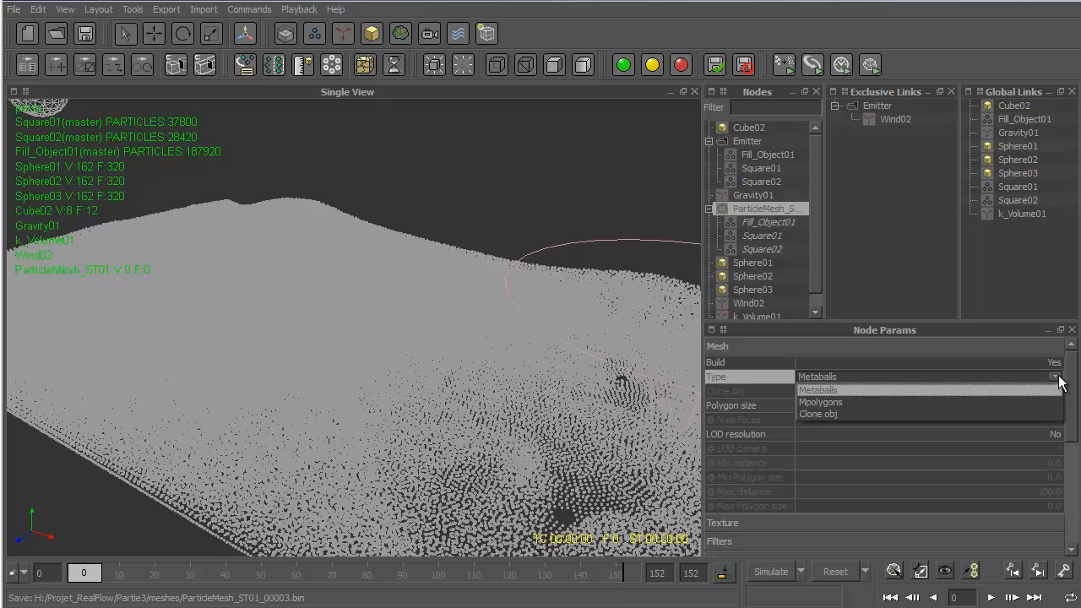
click(852, 402)
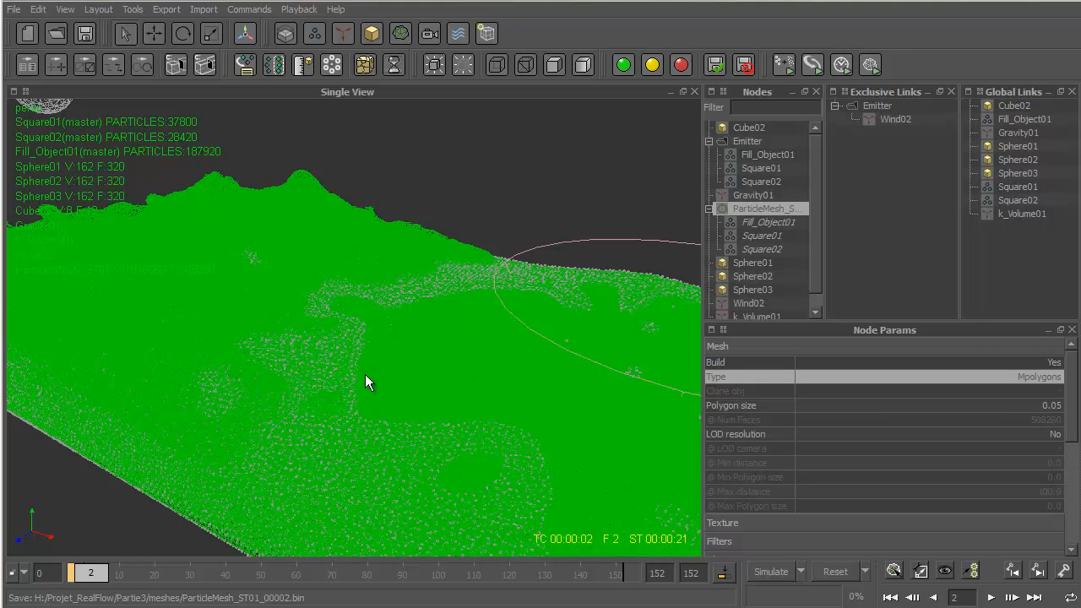
click(372, 375)
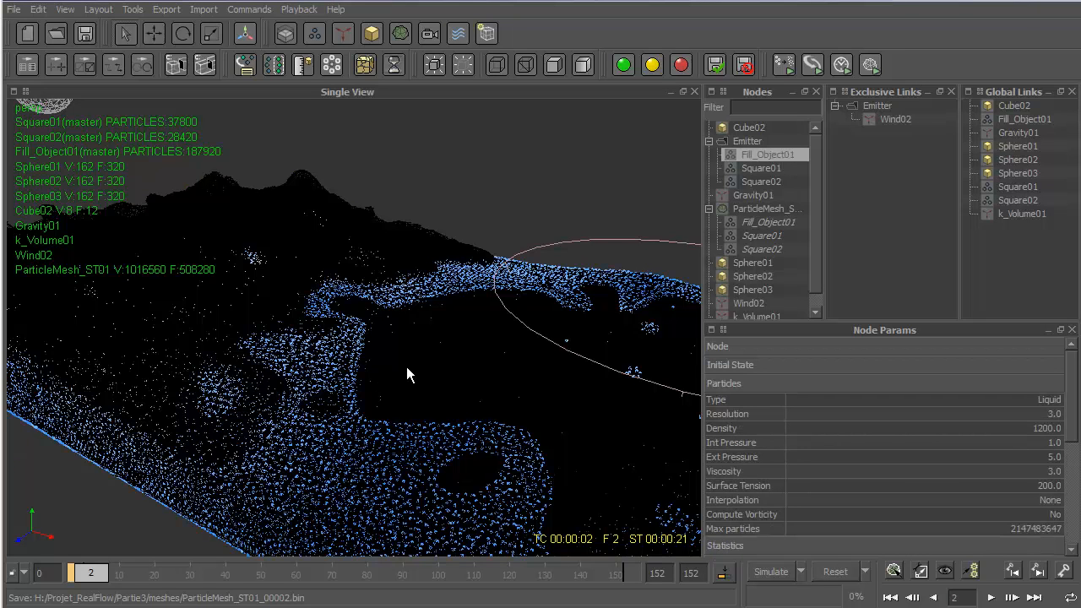
click(406, 369)
scroll(398, 334, up, 5)
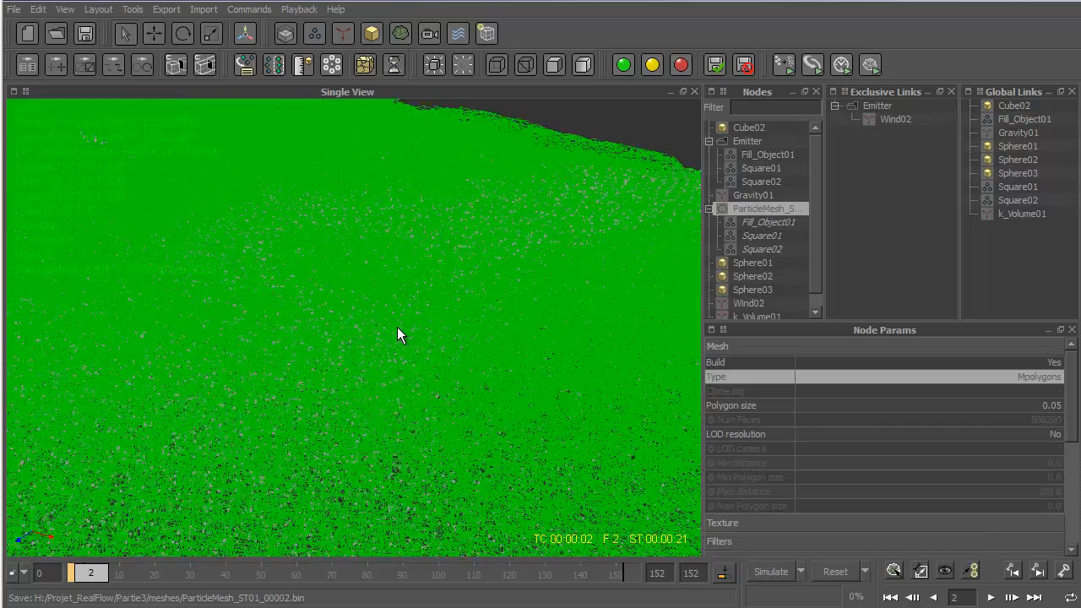
scroll(396, 333, up, 5)
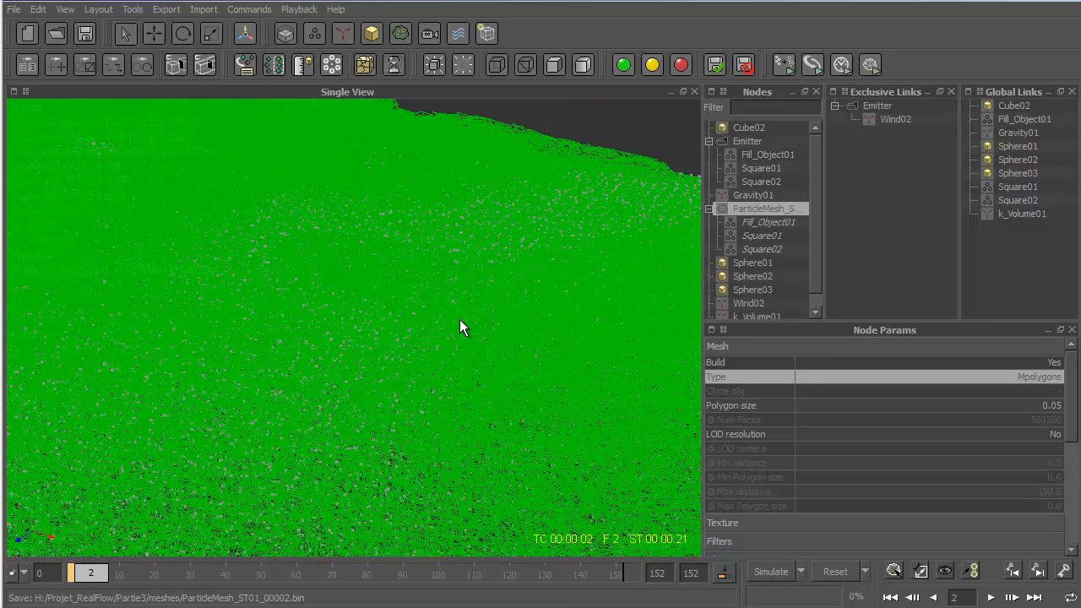
Set the particle mesh type to Metaballs, and rerun the simulation after resetting all its data.
click(1058, 381)
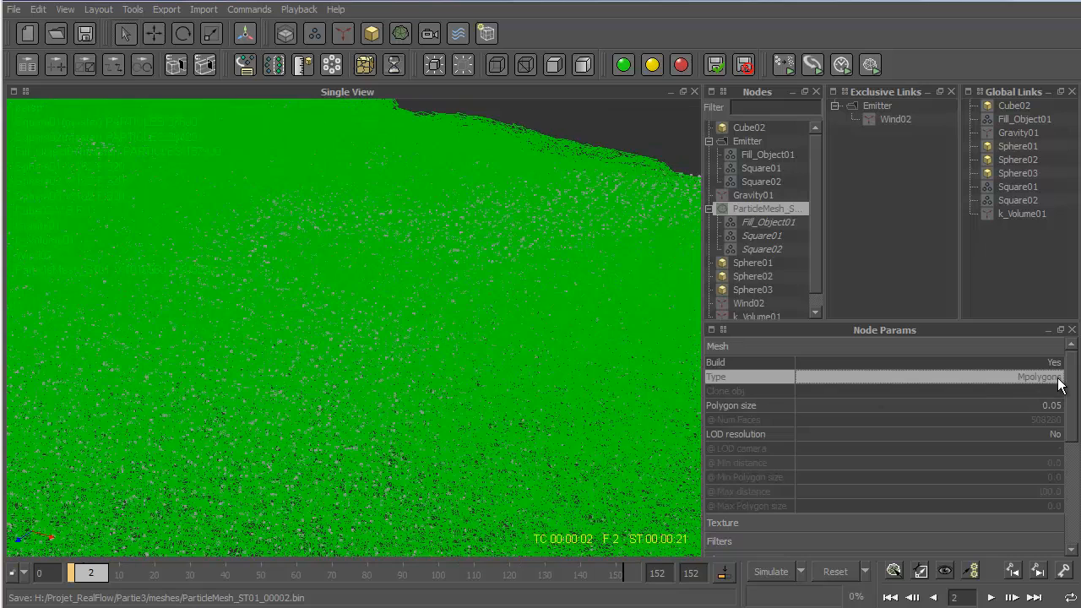
click(1057, 381)
click(894, 391)
click(840, 573)
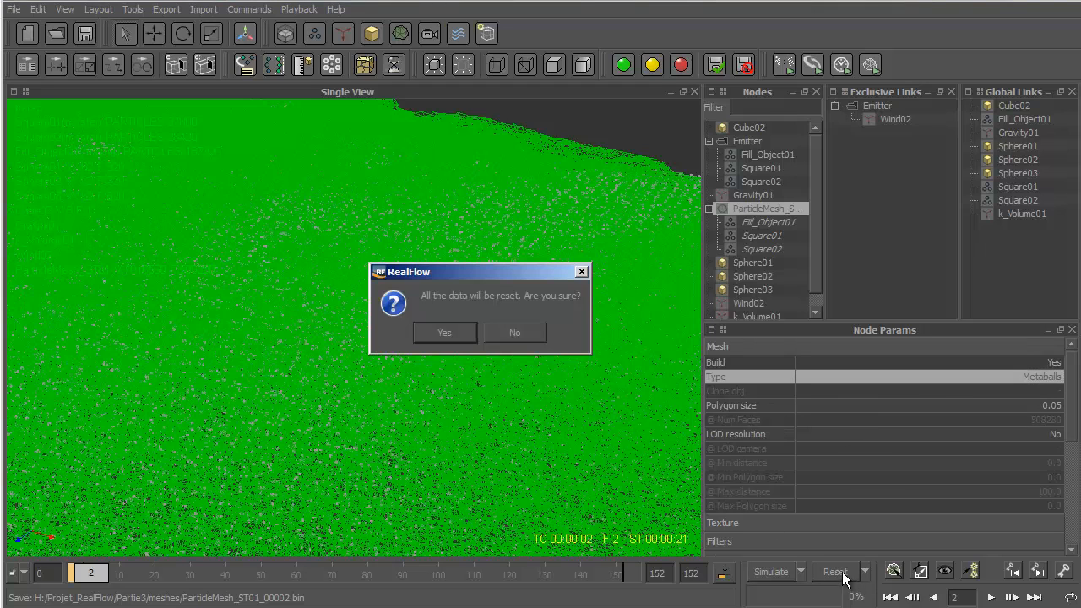
click(454, 338)
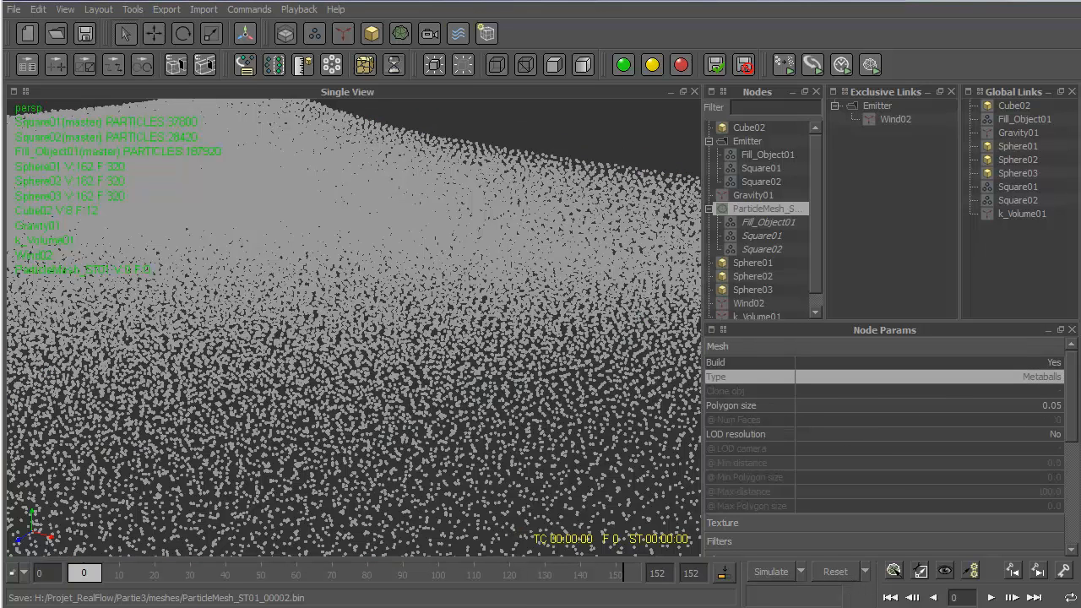
click(773, 574)
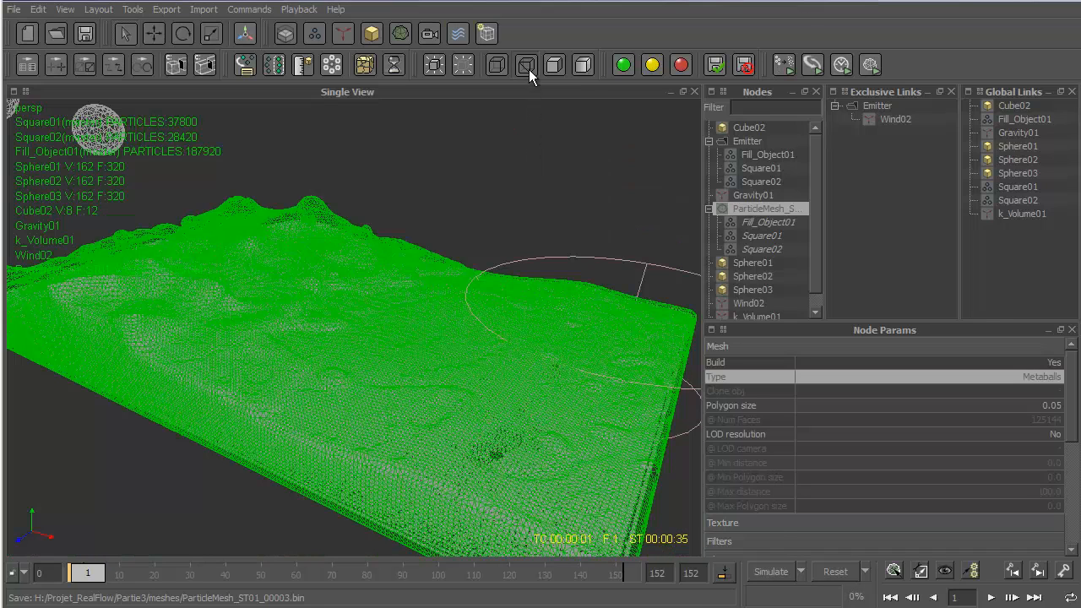
Display the particle mesh with smooth shading and deselect it to view the surface.
click(582, 65)
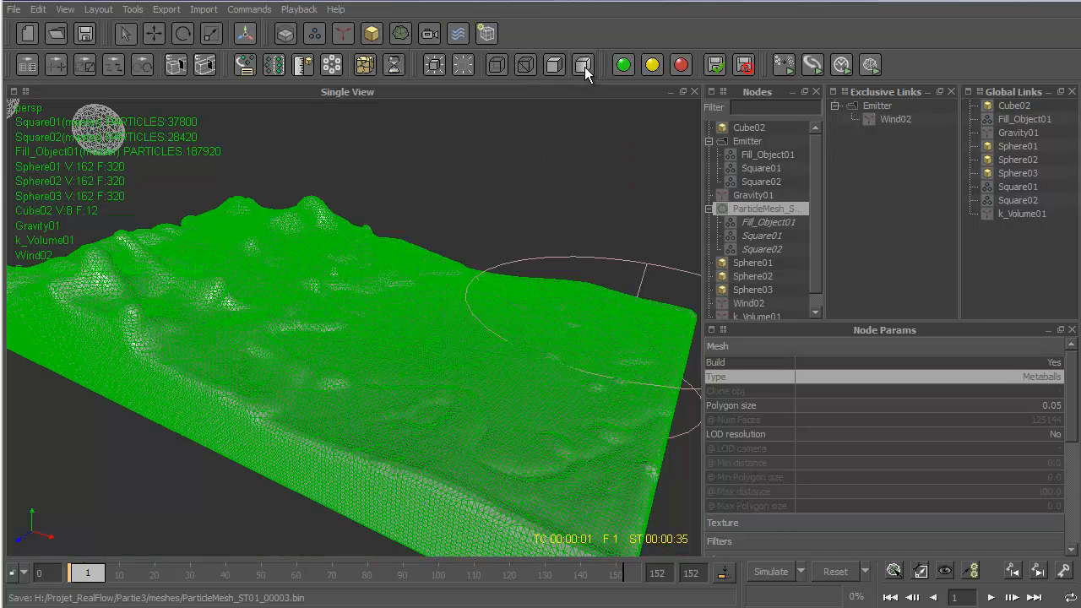
click(527, 193)
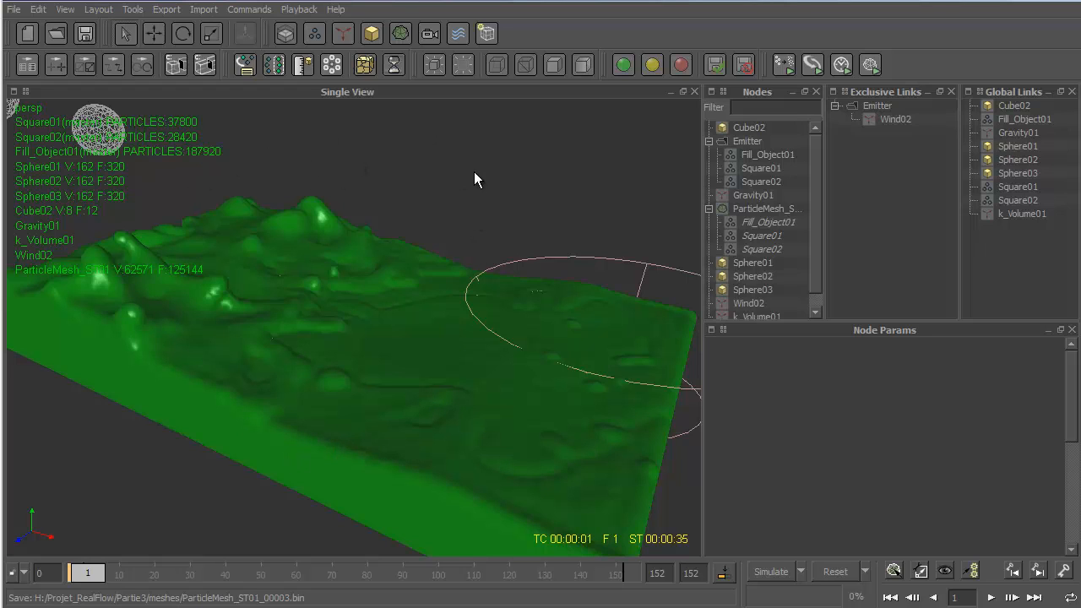
Enable the filter of the particle mesh and set its steps to 8.
click(750, 207)
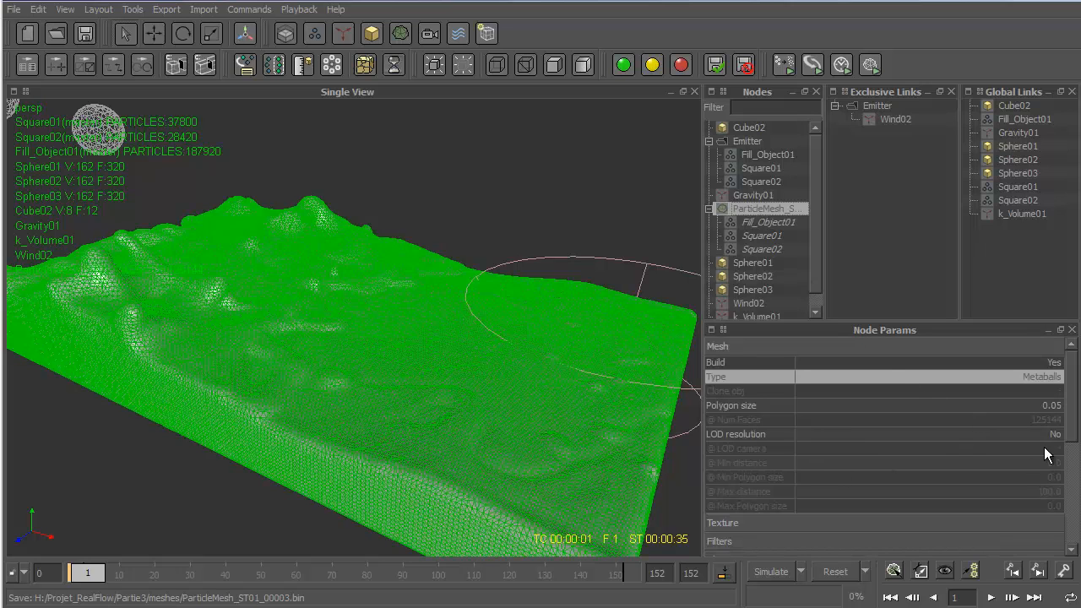
drag(1073, 414, 1060, 471)
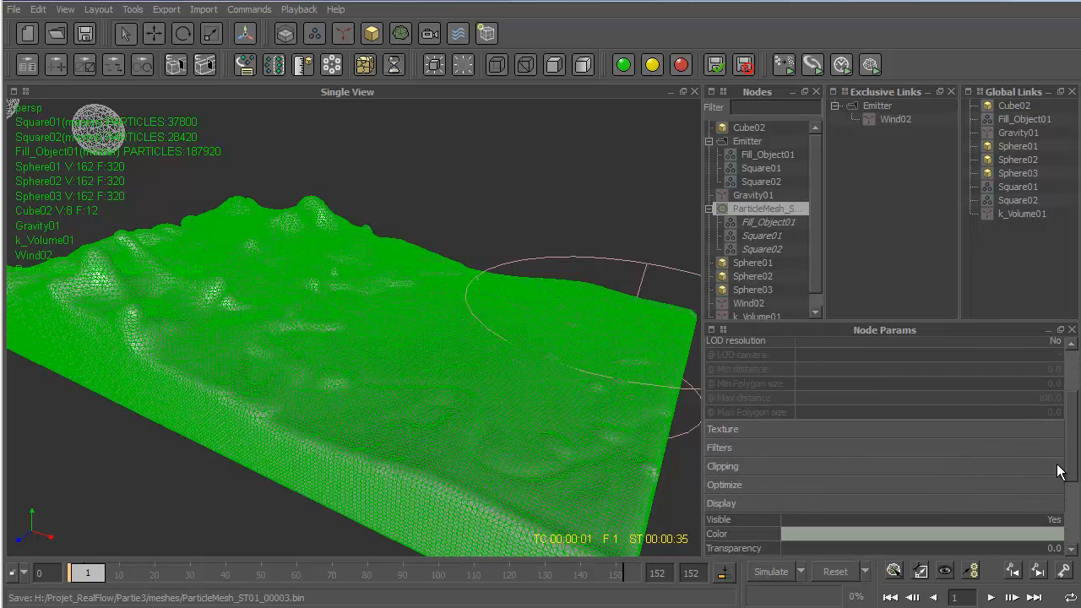
click(866, 445)
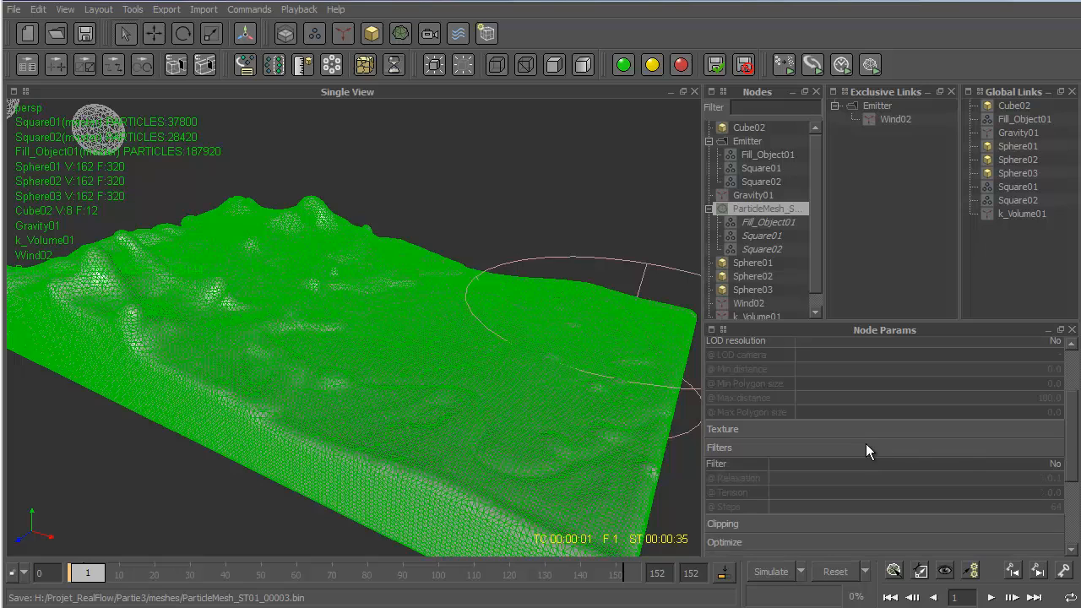
click(1053, 464)
drag(1075, 430, 1073, 453)
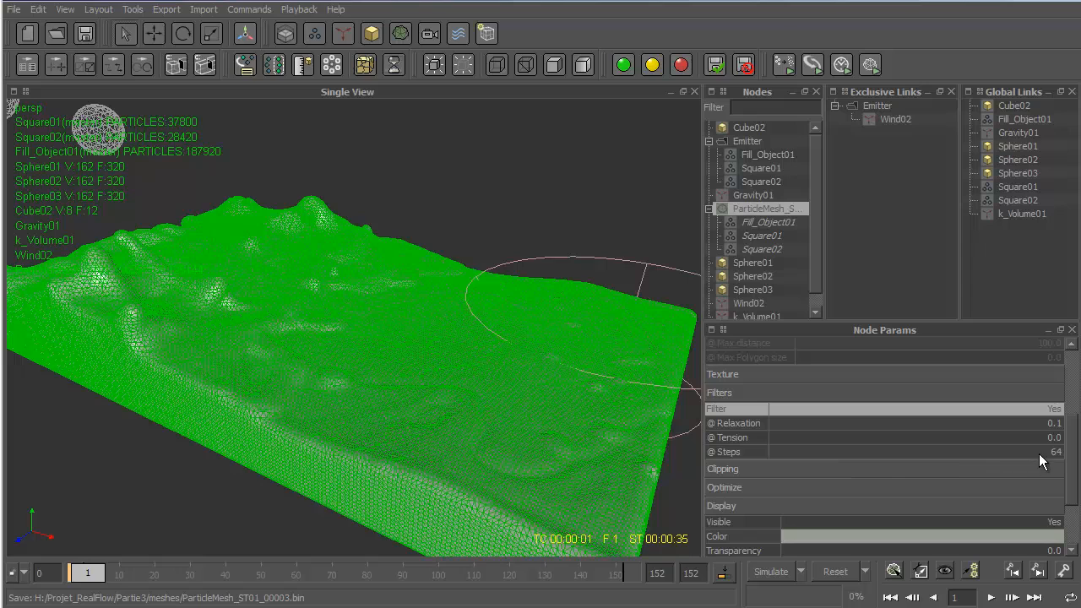
double_click(1055, 454)
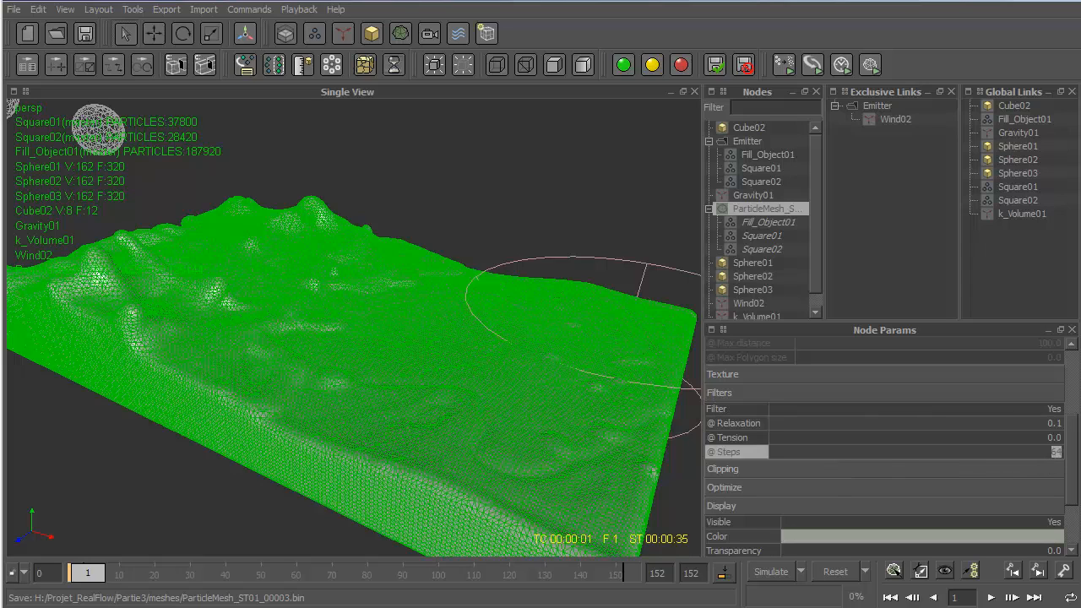
text(8)
key(Return)
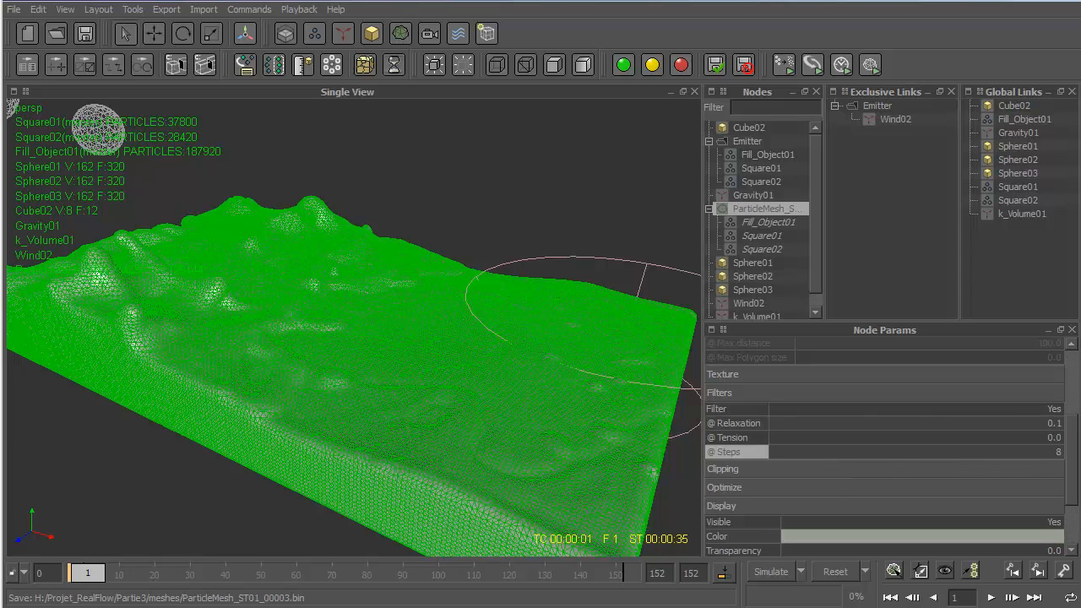